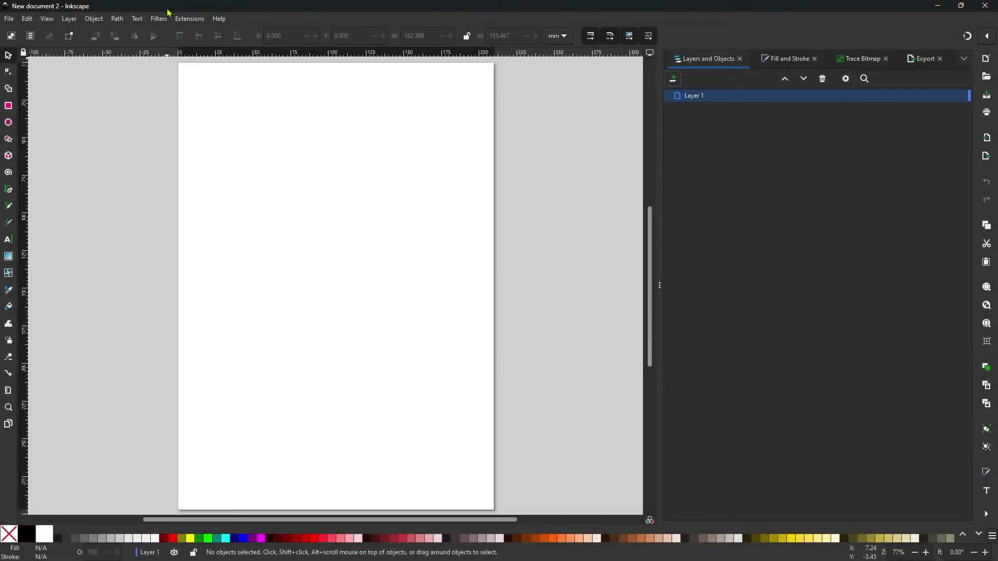
- Open LogoExample.pdf from the assets folder in Inkscape to reach its PDF import settings
click(14, 21)
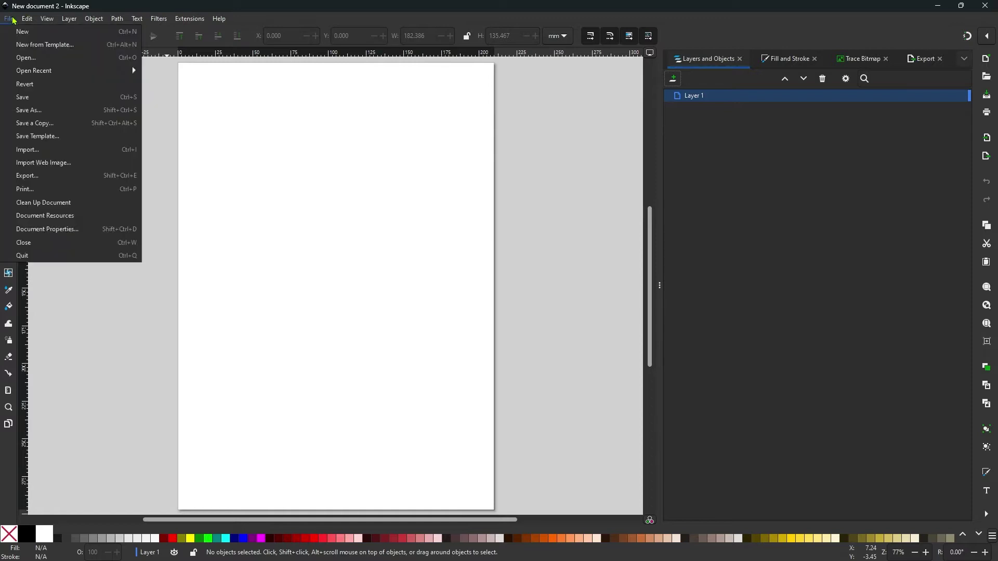
click(30, 63)
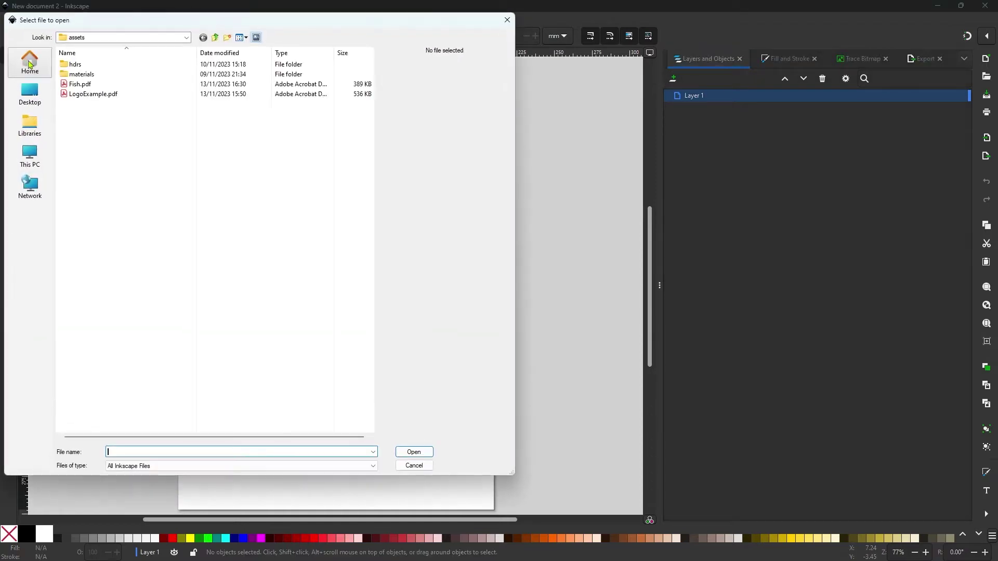
click(97, 94)
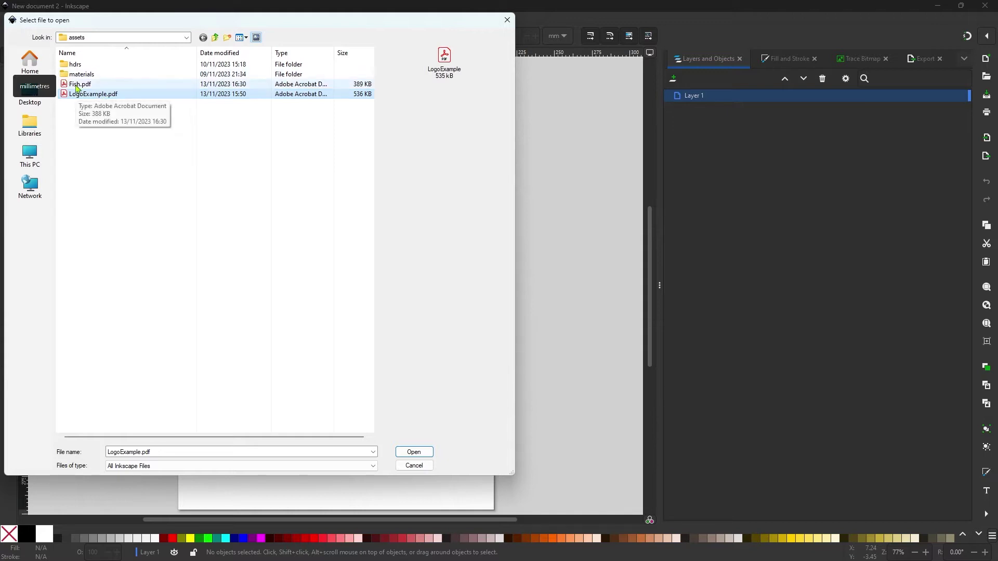
click(410, 455)
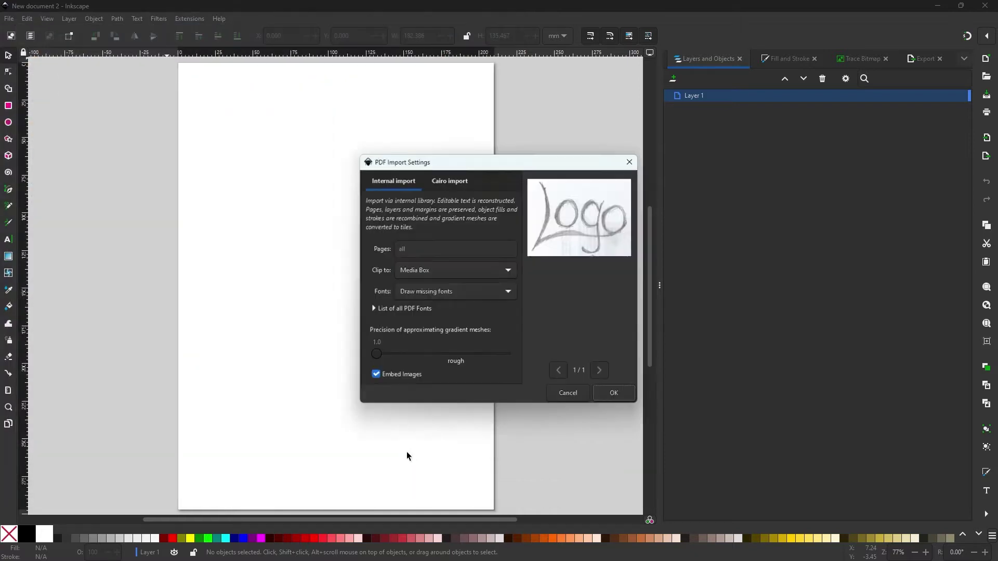
- Import the PDF and select the scanned Logo sketch with Trace Bitmap shown
click(613, 401)
click(869, 59)
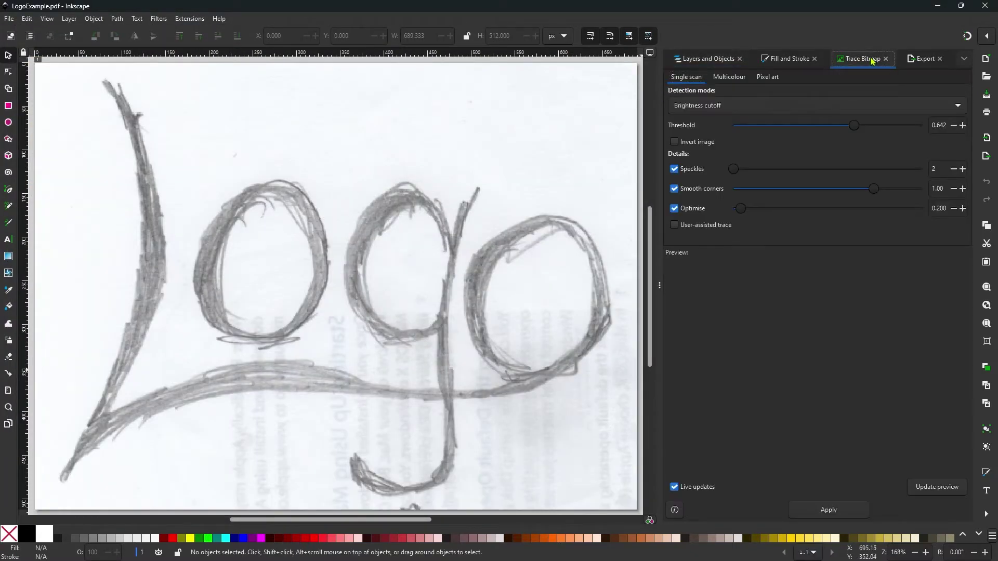
click(472, 305)
scroll(400, 275, down, 2)
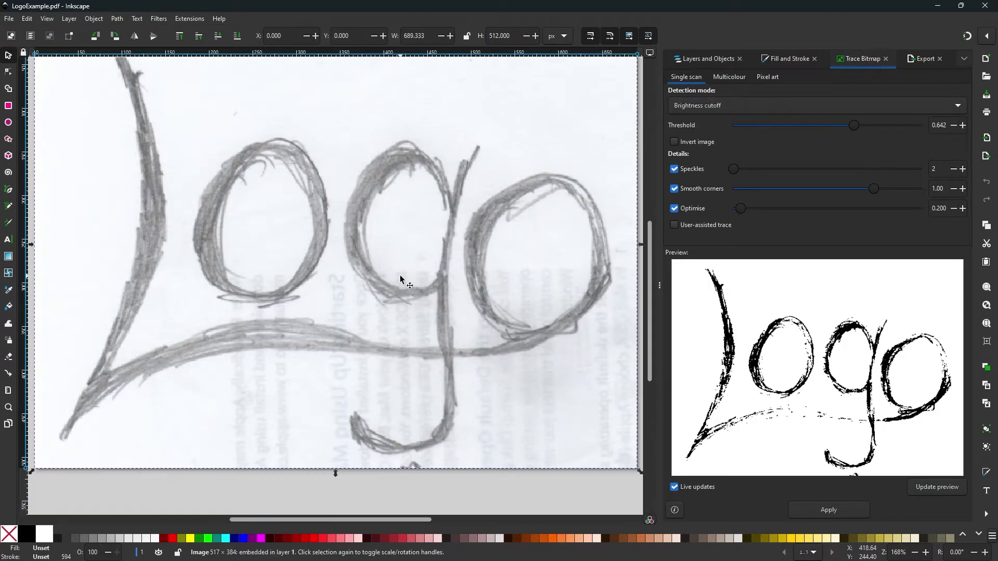
scroll(400, 275, up, 2)
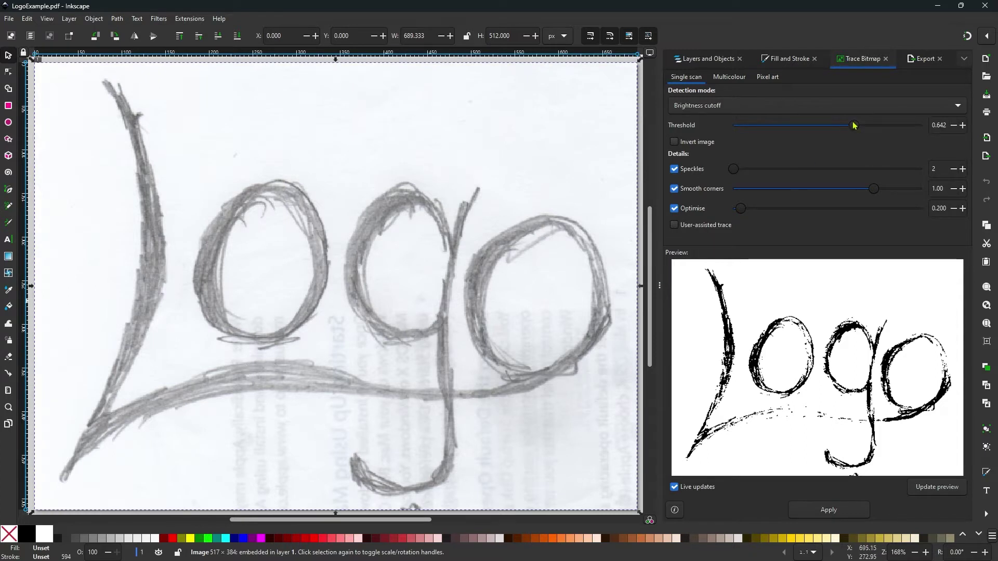
- Set the brightness trace threshold to 0.794 and speckle suppression to 1000
mouse_move(854, 125)
mouse_down()
mouse_move(827, 140)
mouse_move(844, 141)
mouse_move(770, 153)
mouse_move(881, 143)
mouse_up()
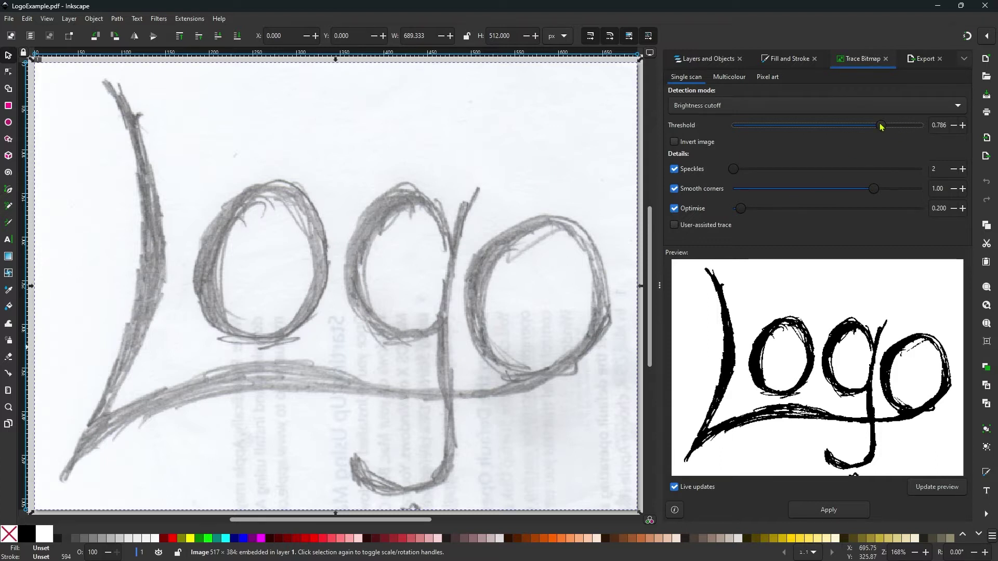
drag(882, 127, 884, 139)
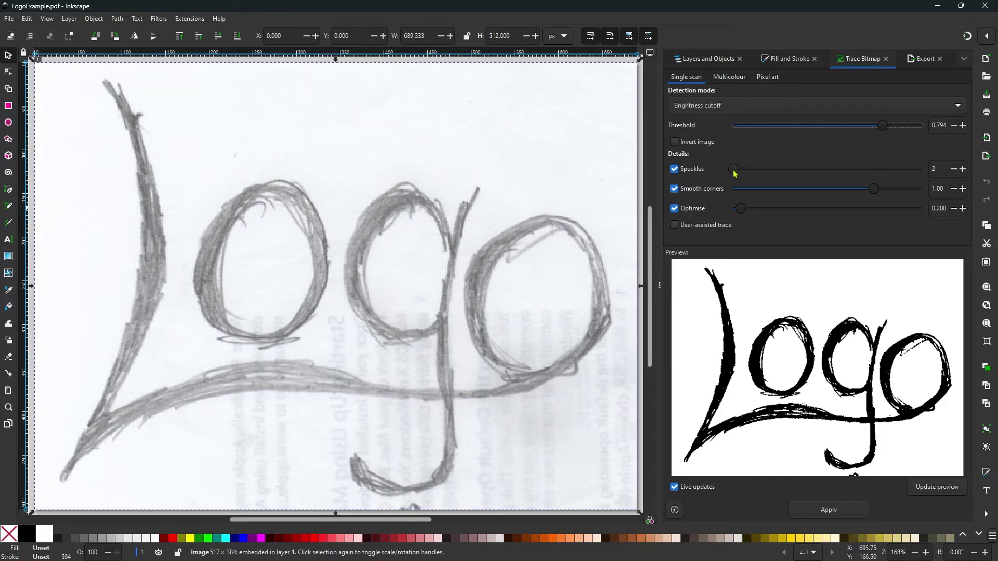
drag(735, 173, 954, 173)
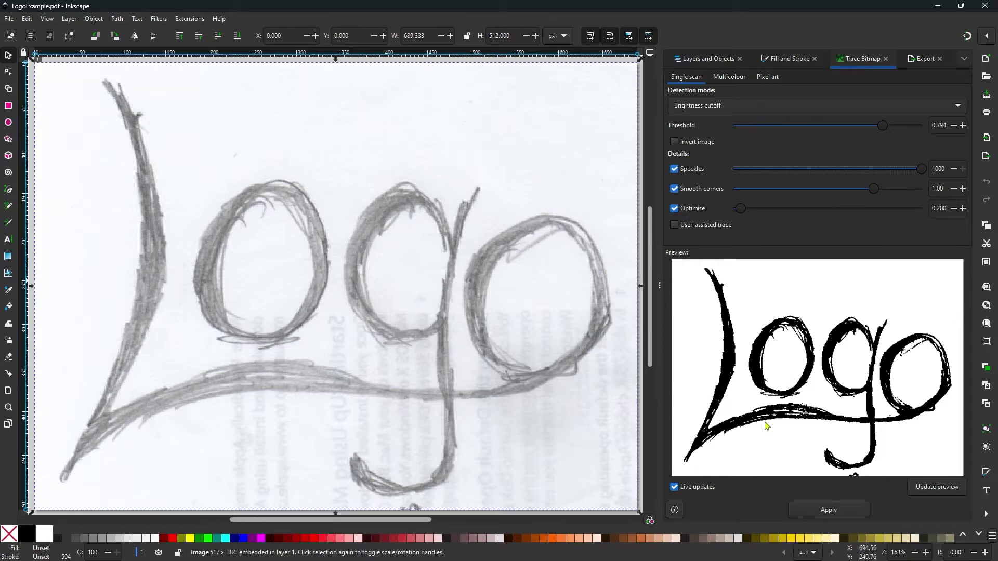
- Apply the trace to turn the Logo sketch into a solid black vector path
click(825, 512)
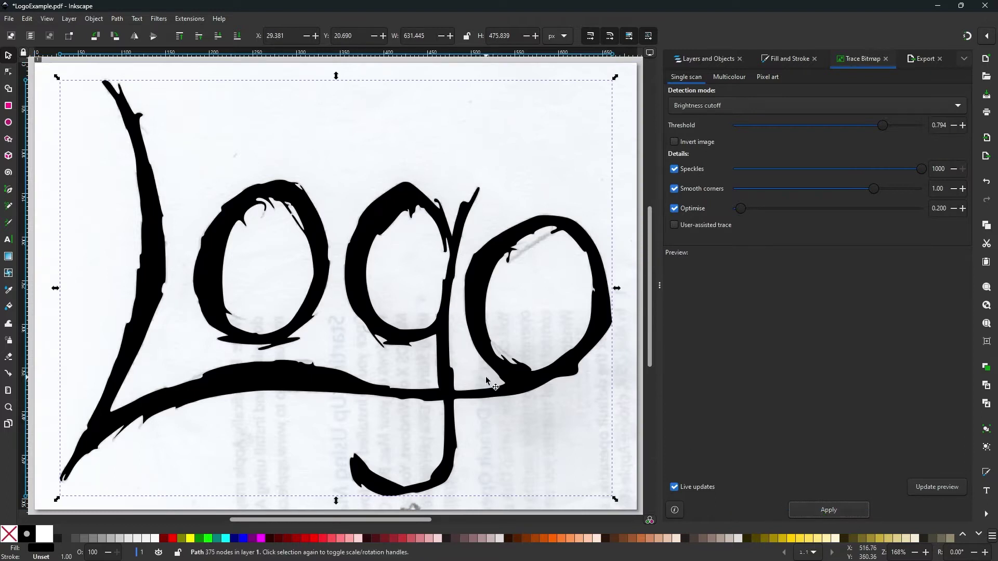
scroll(486, 381, down, 2)
scroll(486, 381, up, 2)
- Simplify the traced Logo path three times, down to 375 nodes
click(119, 19)
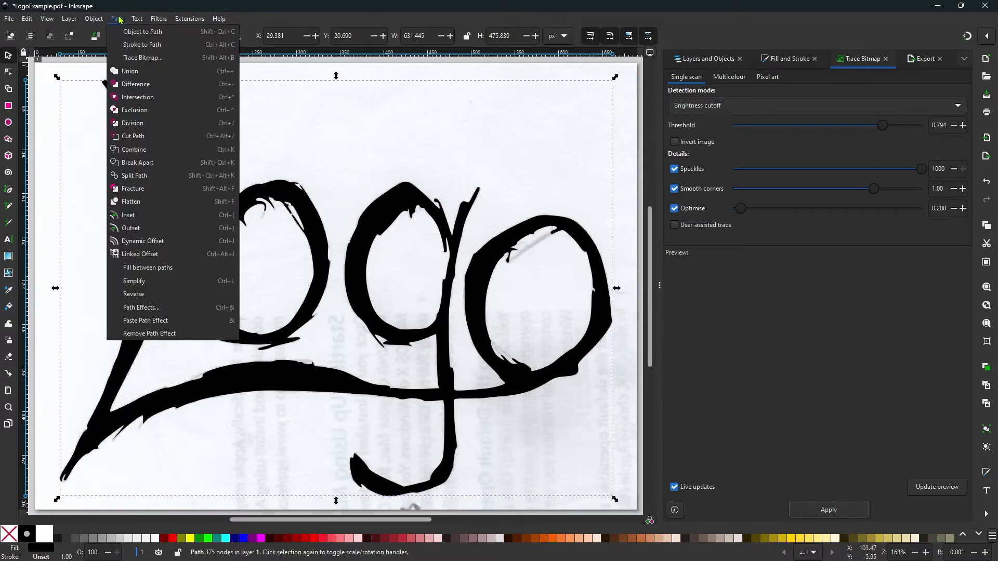
click(148, 286)
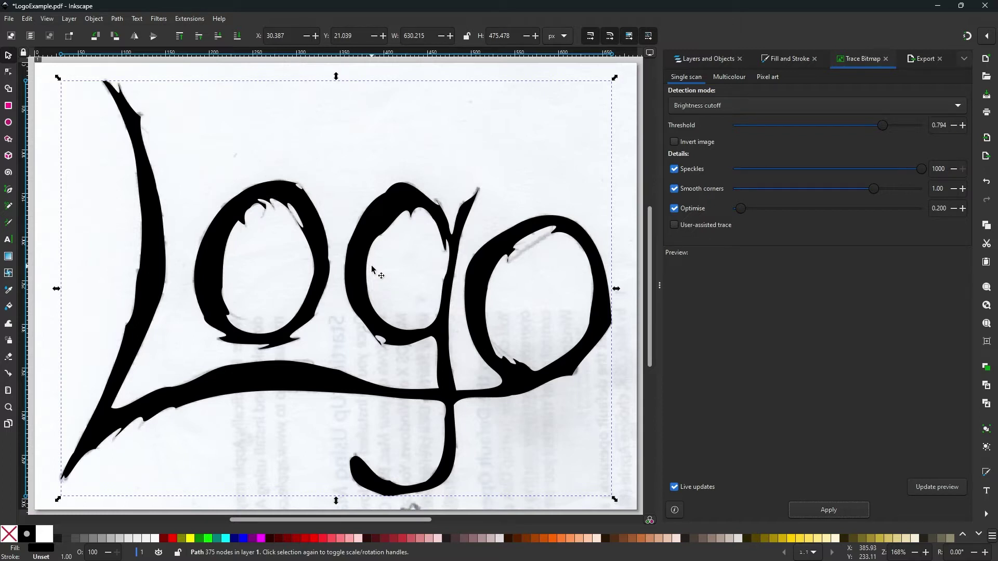
key(ctrl+l)
key(ctrl+l)
key(ctrl+l)
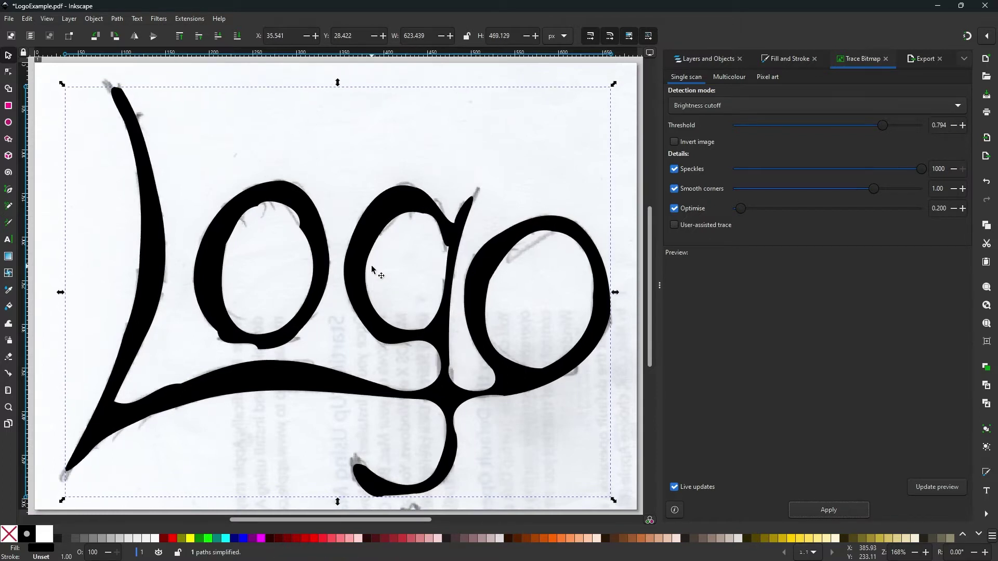
key(ctrl+l)
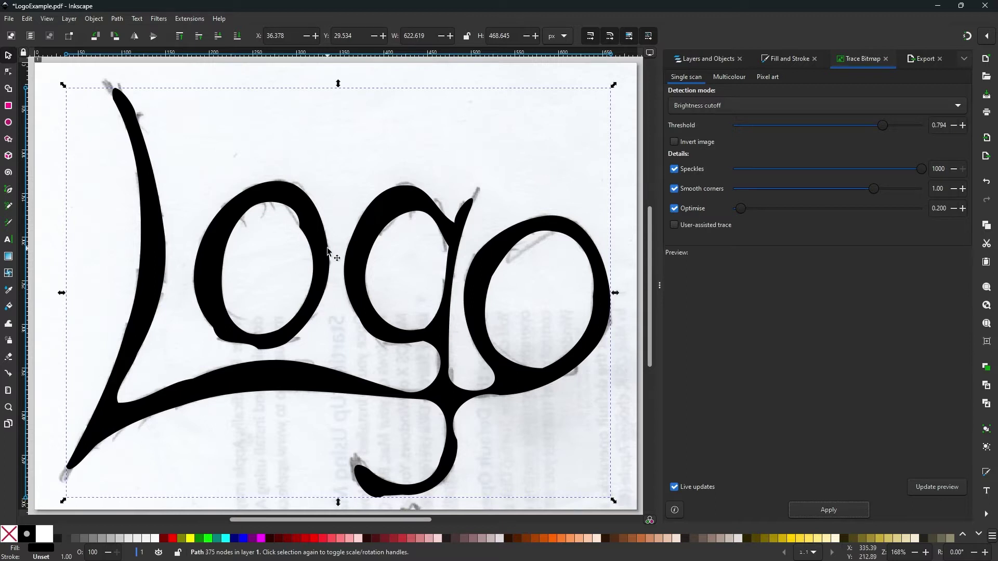
- Nudge the g-tail and swash nodes upward and delete one node further left on the swash
click(8, 74)
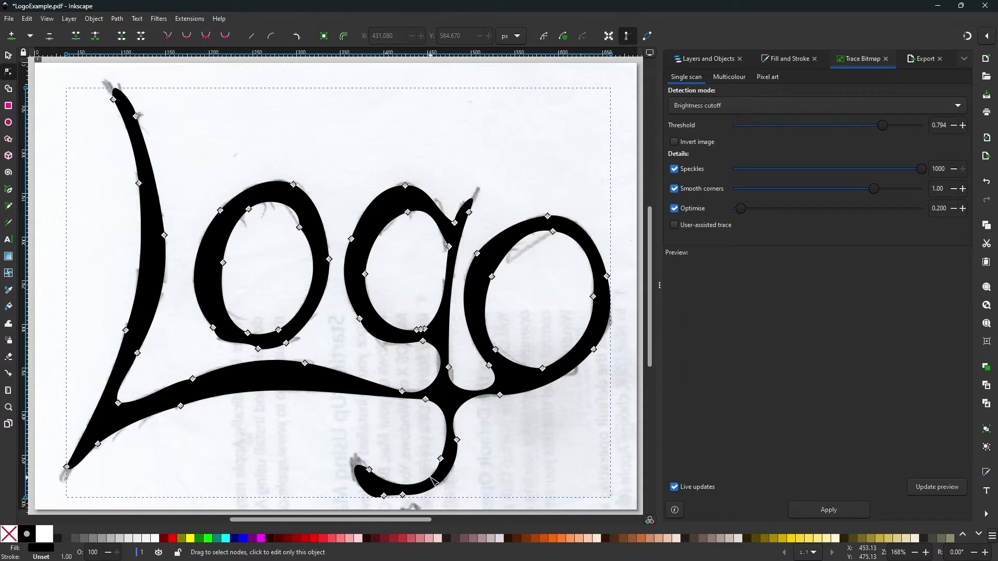
click(457, 441)
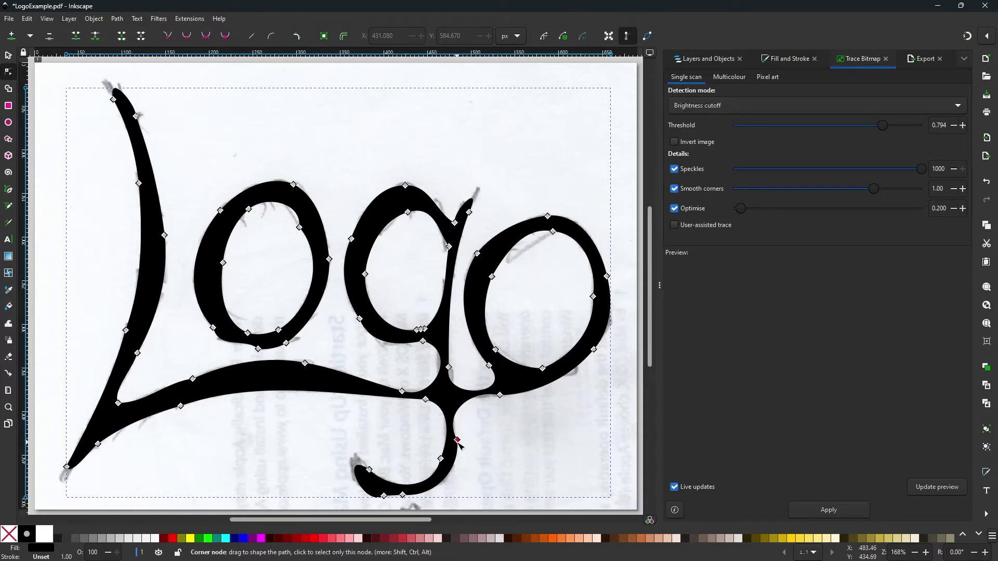
key(Right)
key(Right)
key(Right)
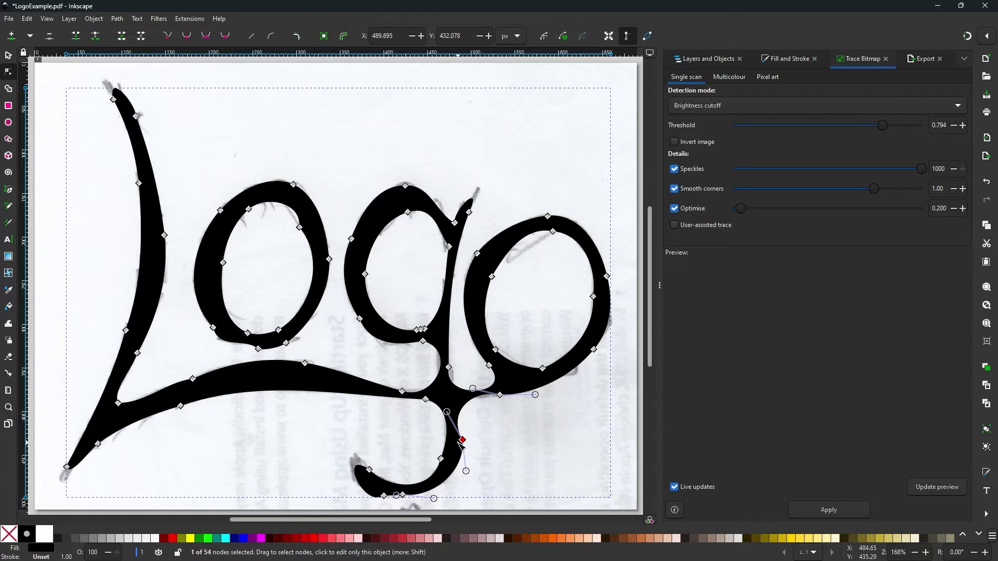
key(Up)
key(Up)
key(Up)
key(Up)
click(402, 391)
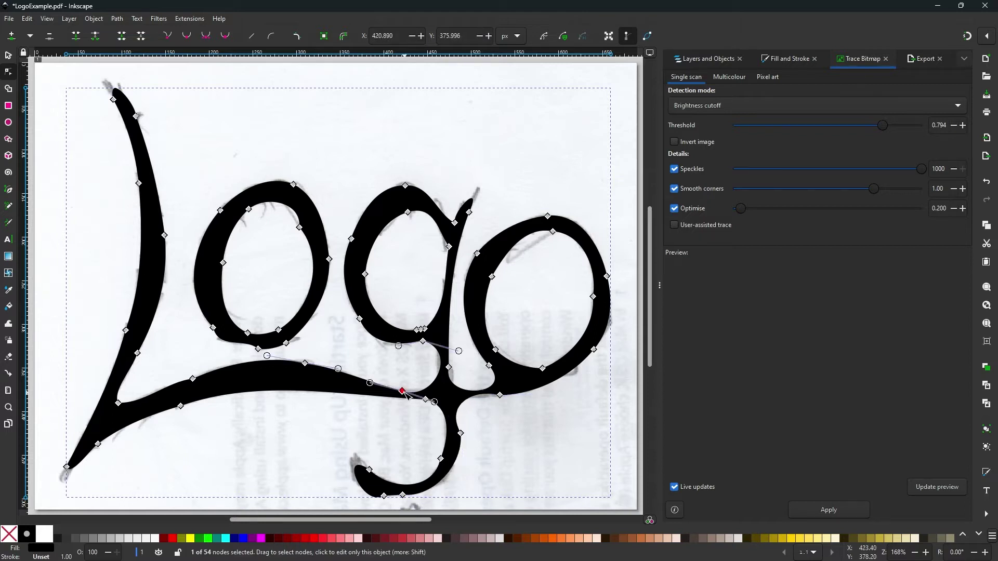
key(Up)
key(Up)
key(Up)
key(Up)
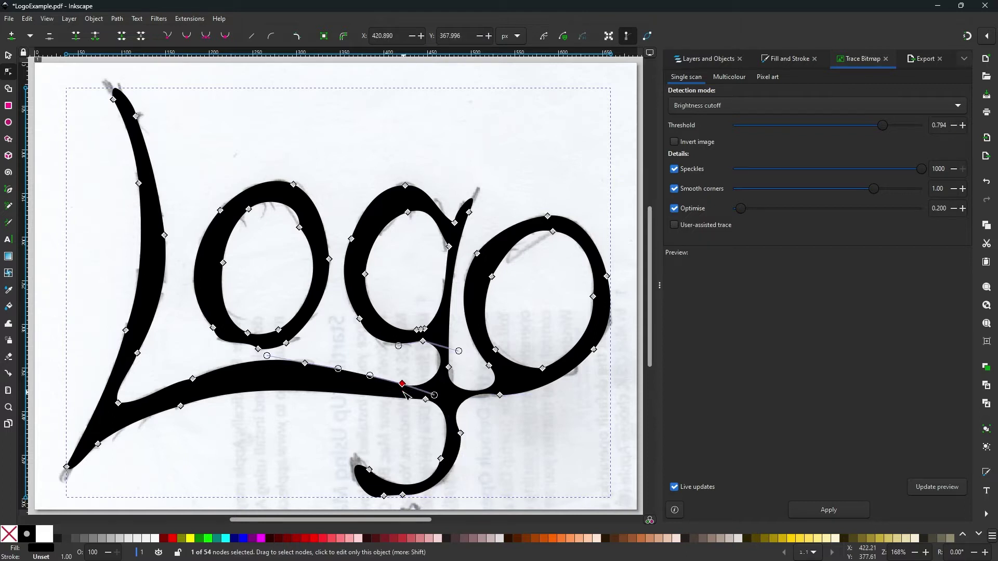
click(192, 379)
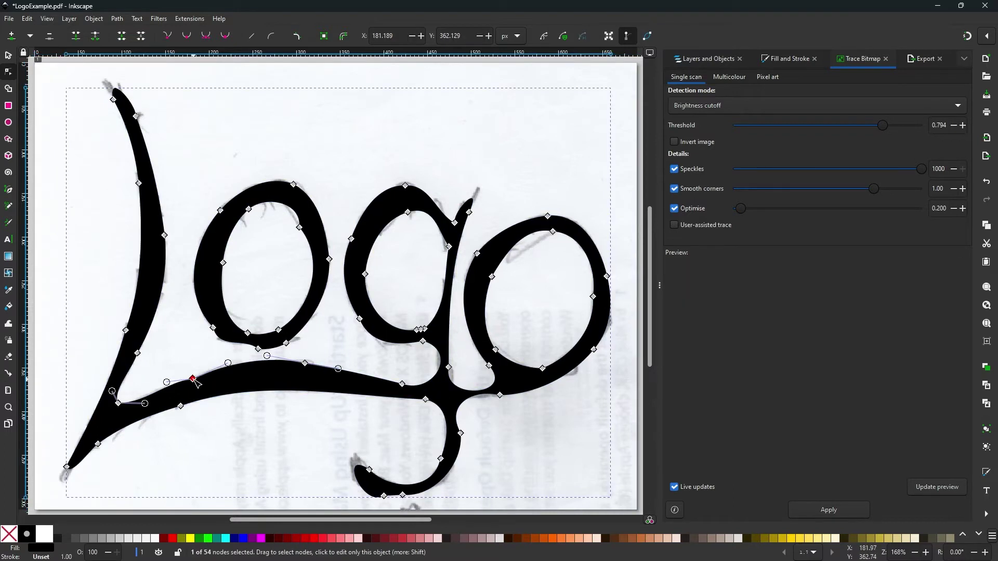
key(Delete)
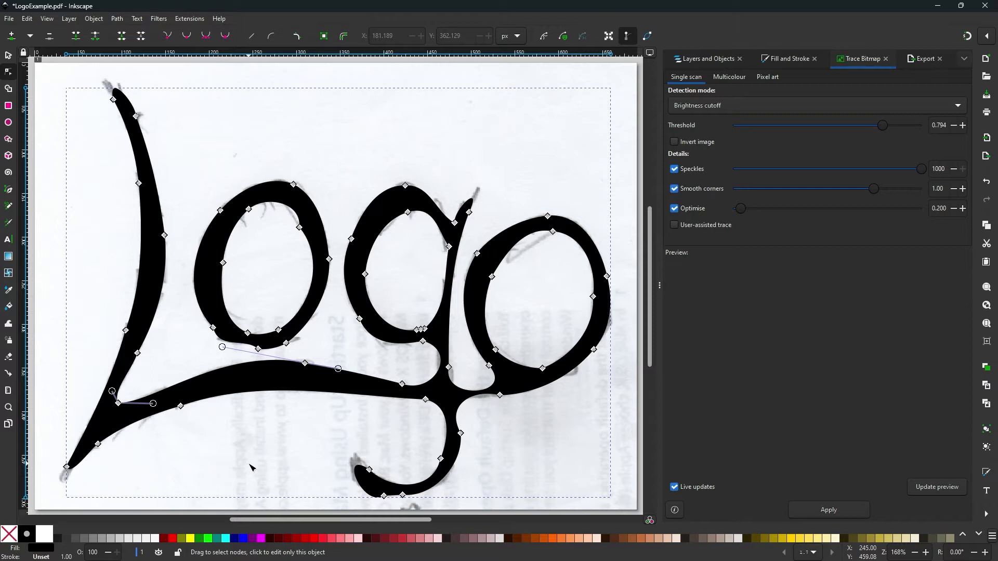
- Reshape the first o's inner curve by dragging its node's Bezier handles
click(300, 228)
key(Delete)
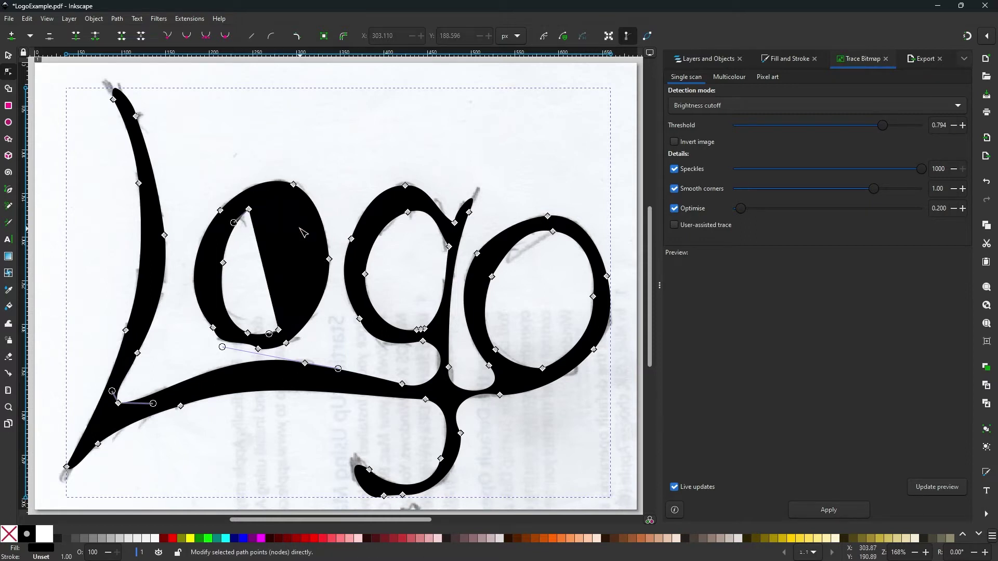
key(ctrl+z)
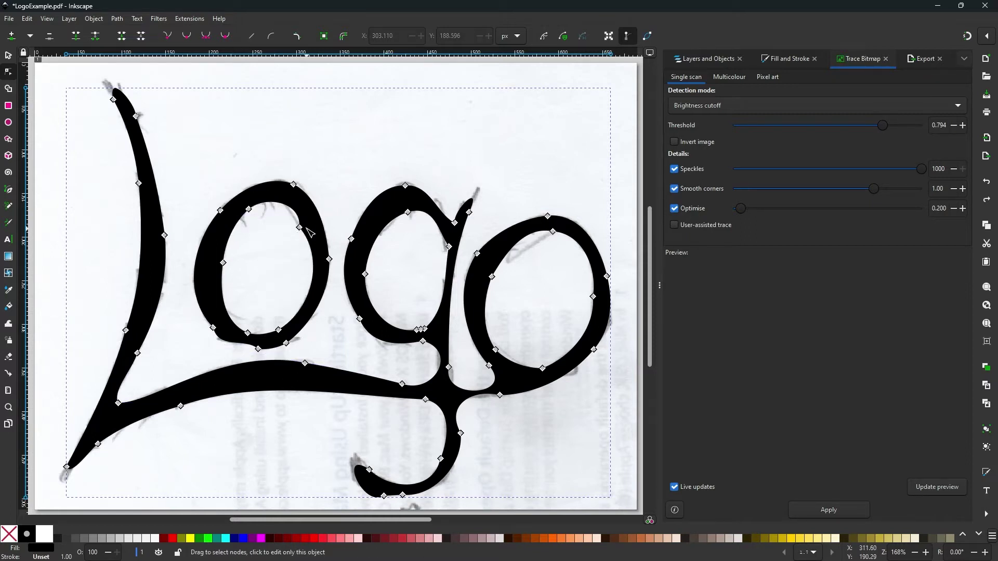
click(300, 228)
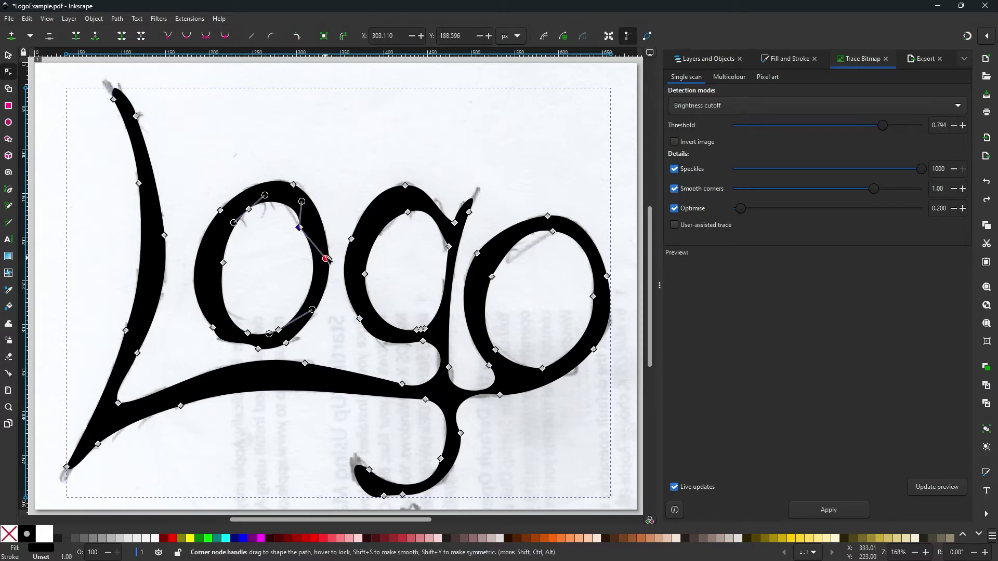
mouse_move(302, 202)
mouse_down()
mouse_move(290, 213)
mouse_move(287, 202)
mouse_up()
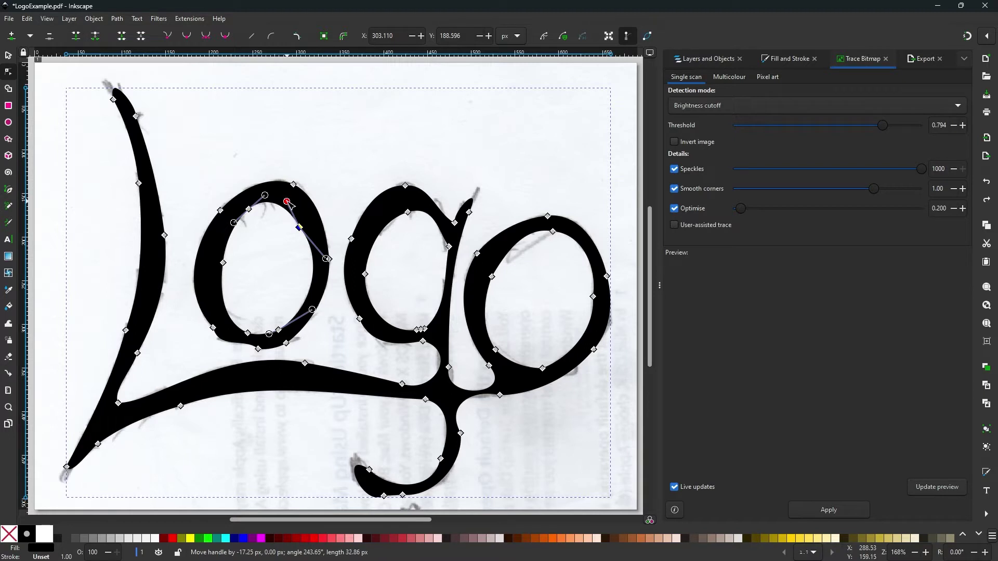
mouse_move(327, 259)
mouse_down()
mouse_move(312, 259)
mouse_move(313, 248)
mouse_up()
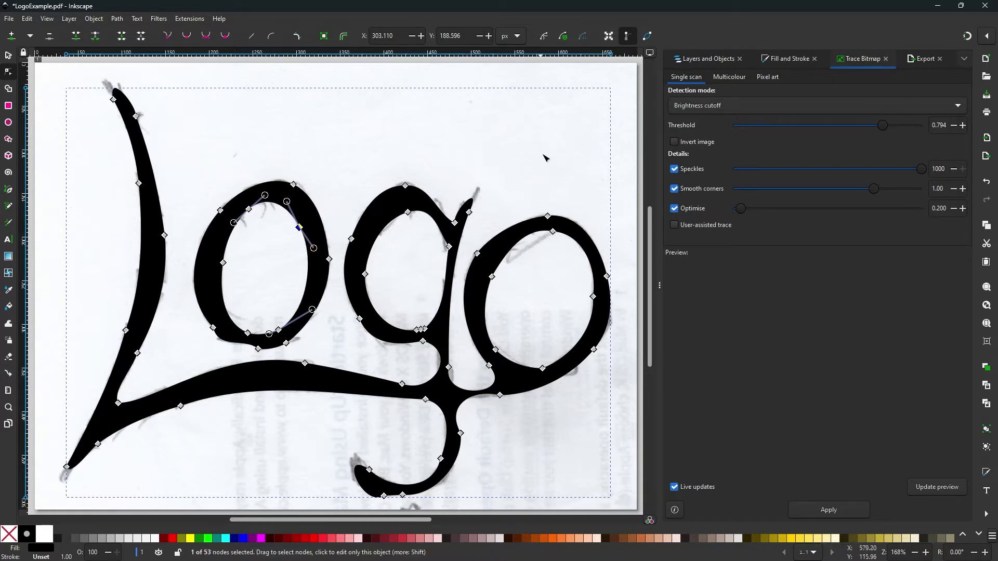
click(546, 141)
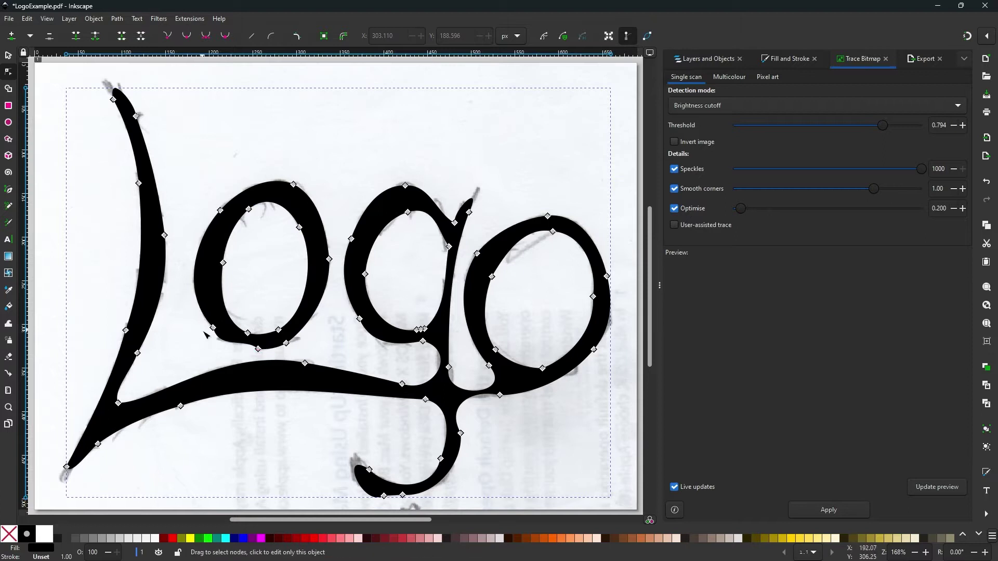
click(333, 355)
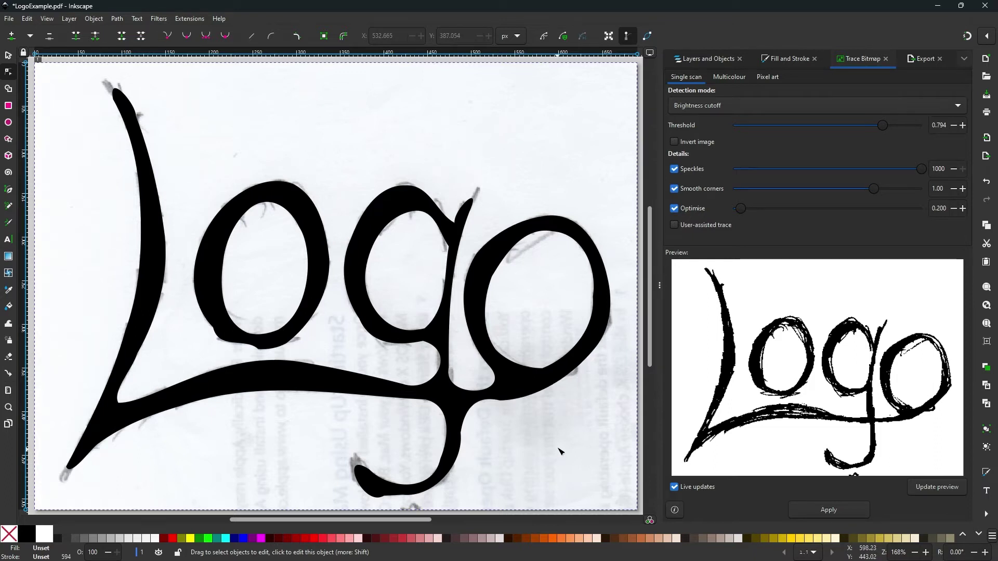
- Select the traced logo path and set its export to Plain SVG as LogoExample.svg
click(566, 367)
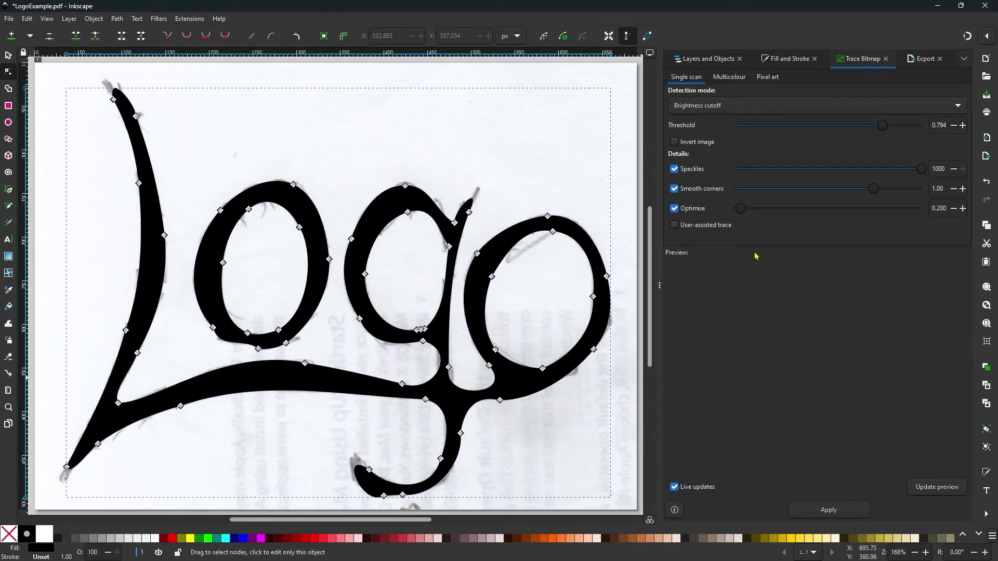
click(924, 62)
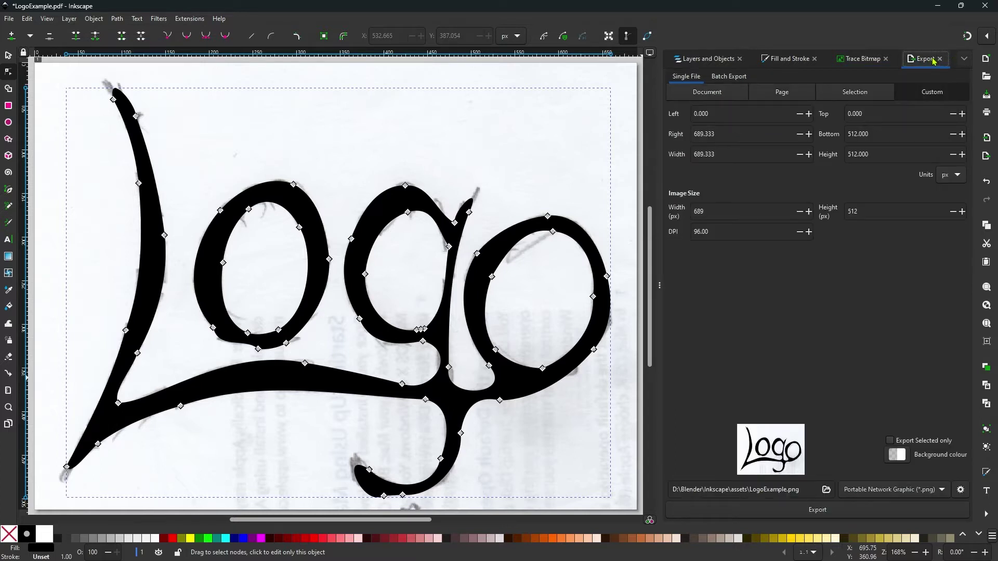
click(827, 490)
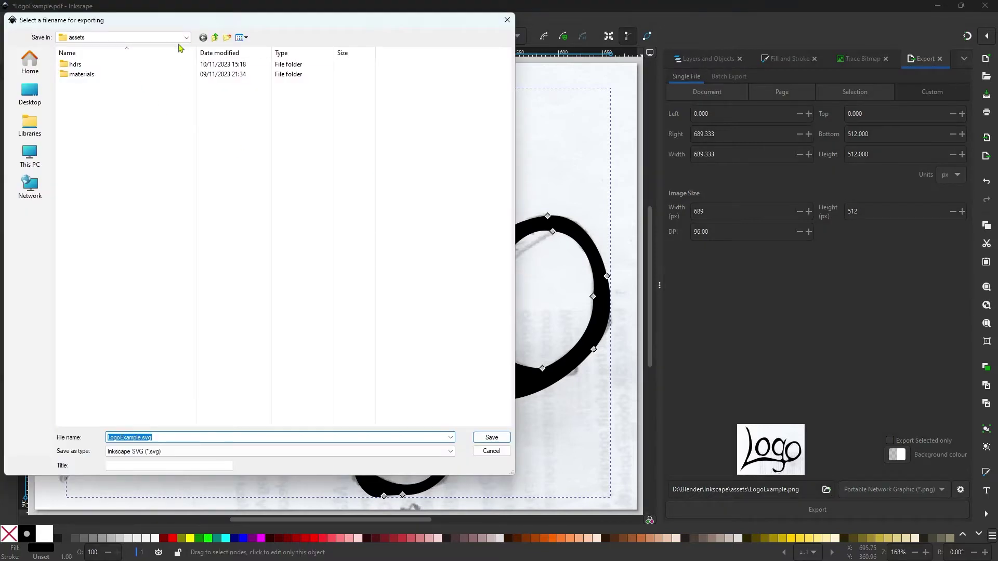
click(189, 452)
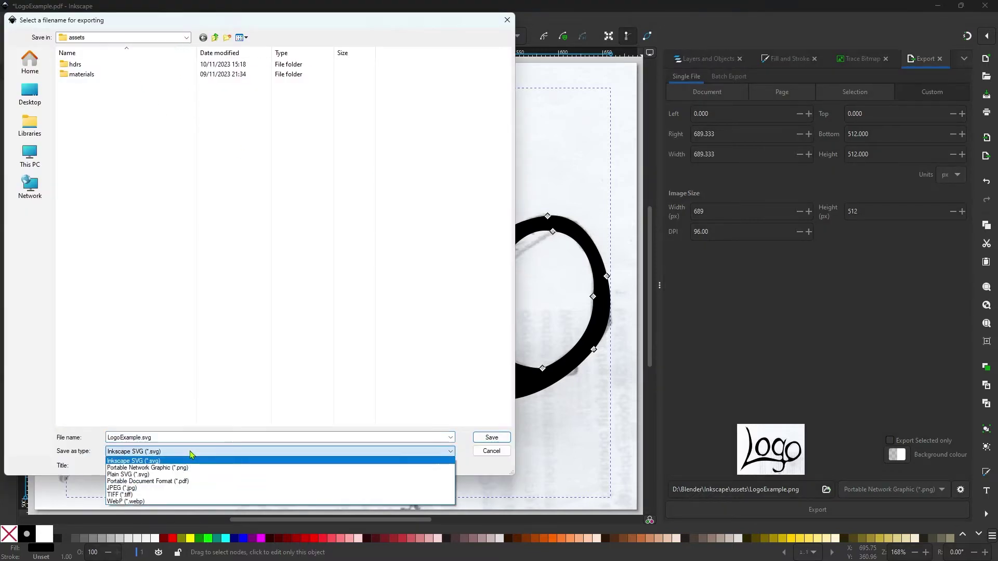
click(146, 476)
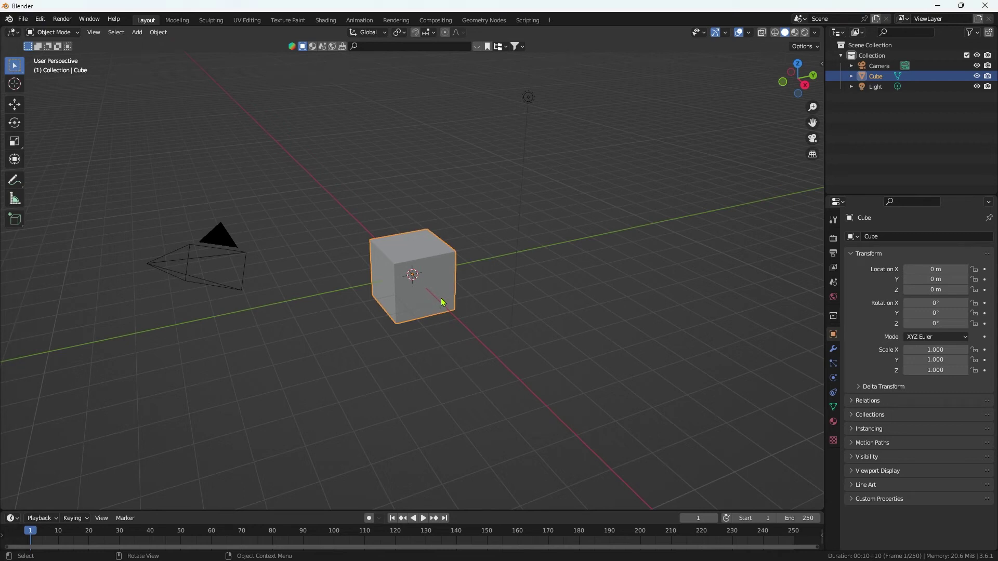
- Delete the default cube and import LogoExample.svg as a Scalable Vector Graphics curve
key(Delete)
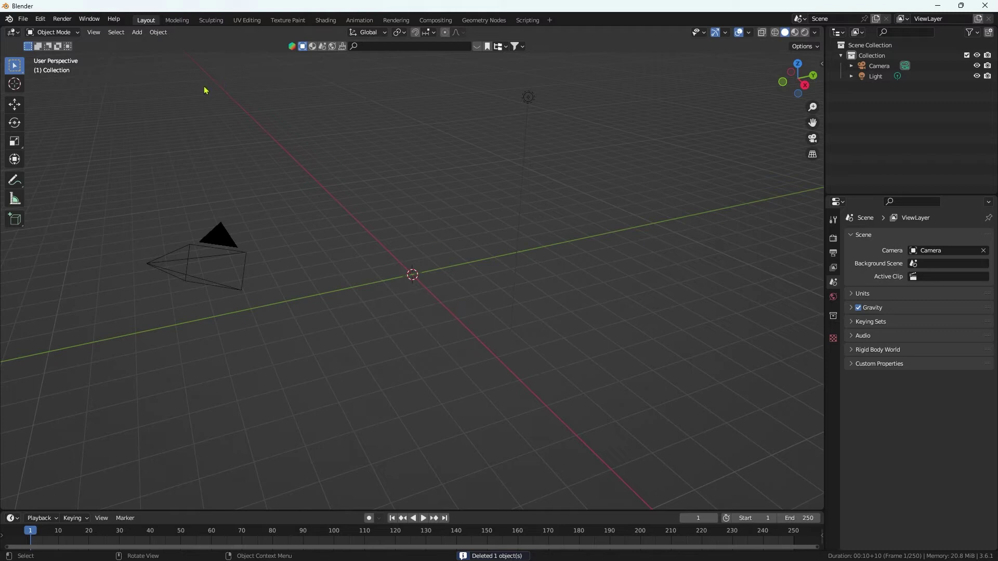
click(23, 19)
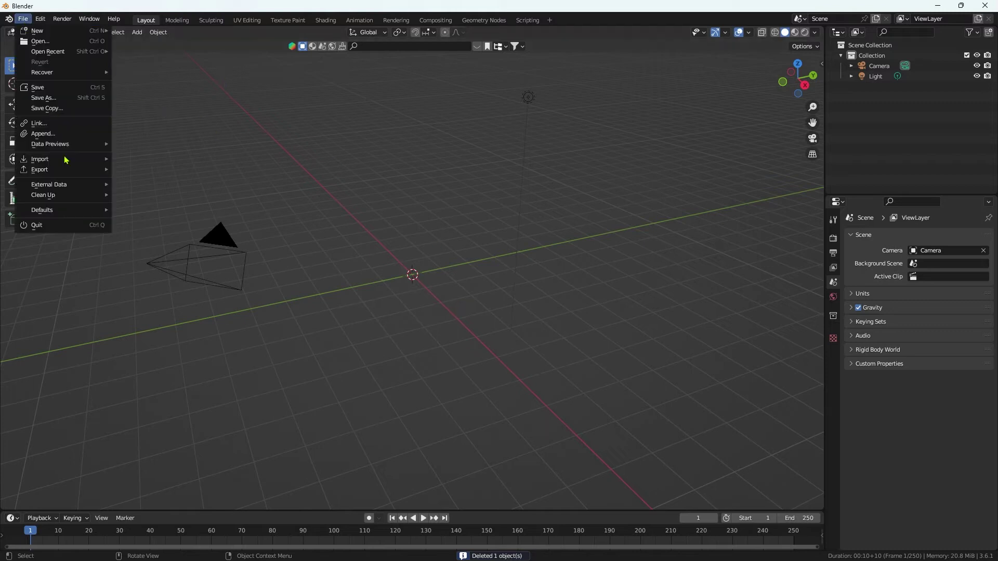
mouse_move(63, 164)
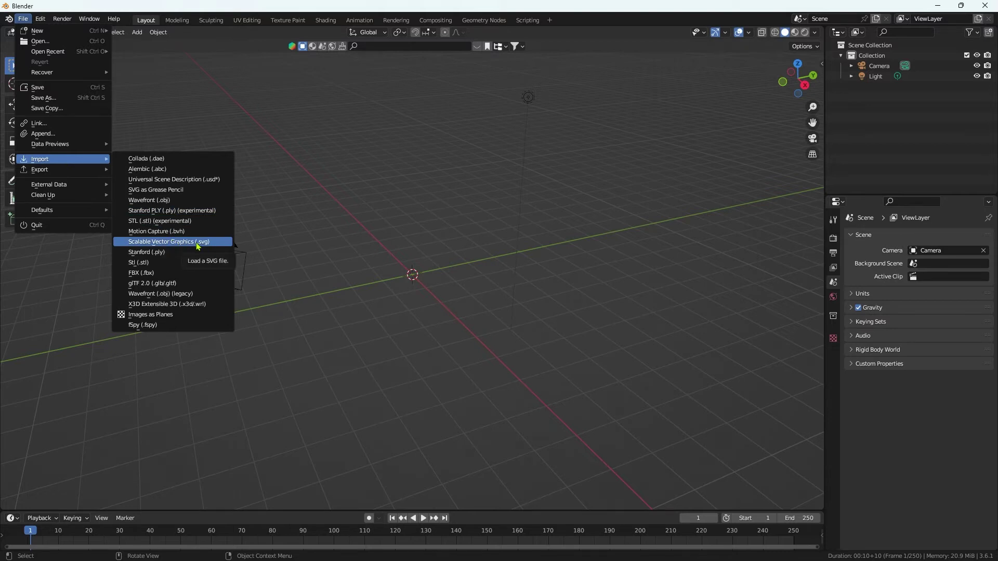
click(200, 241)
click(582, 237)
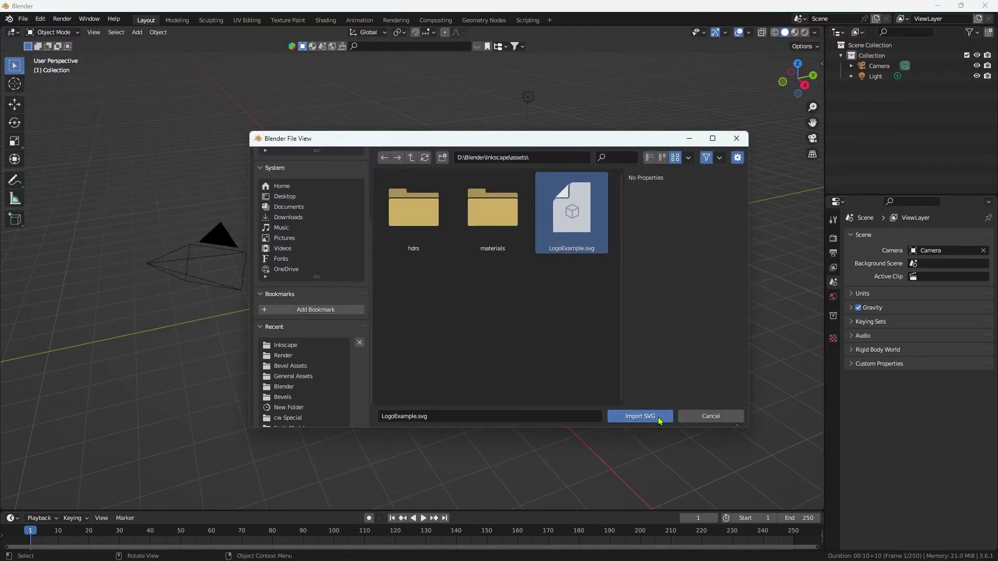
click(659, 420)
scroll(450, 311, up, 6)
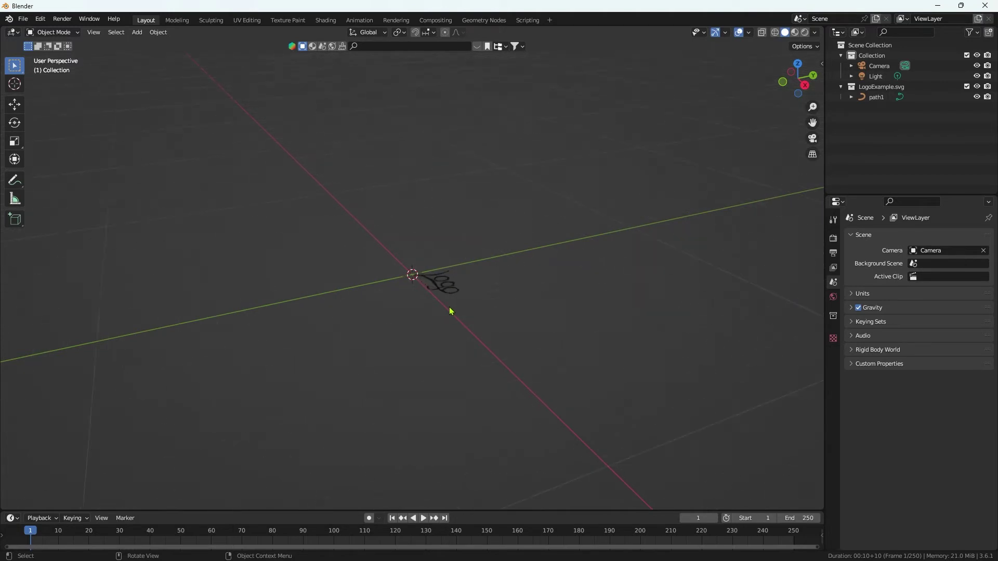
- Scale the logo curve uniformly to 15 and rotate it 90° on X to stand upright
scroll(451, 320, up, 2)
click(473, 293)
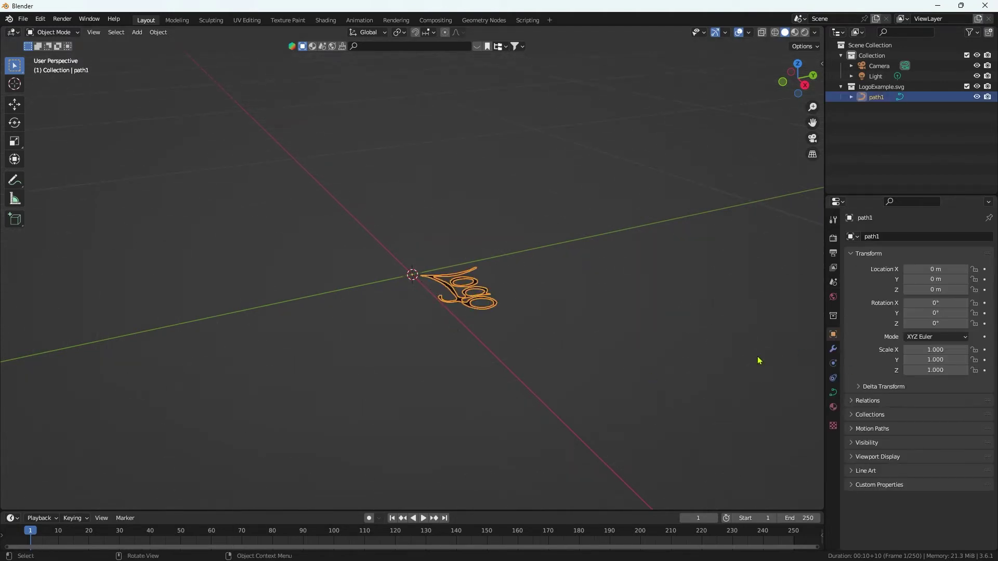
drag(944, 351, 945, 370)
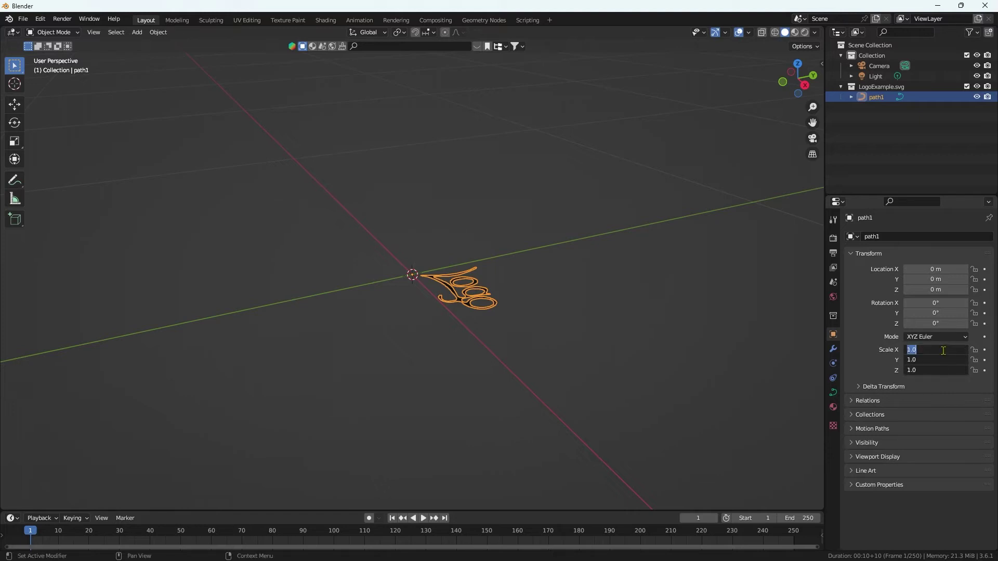
text(15)
key(Return)
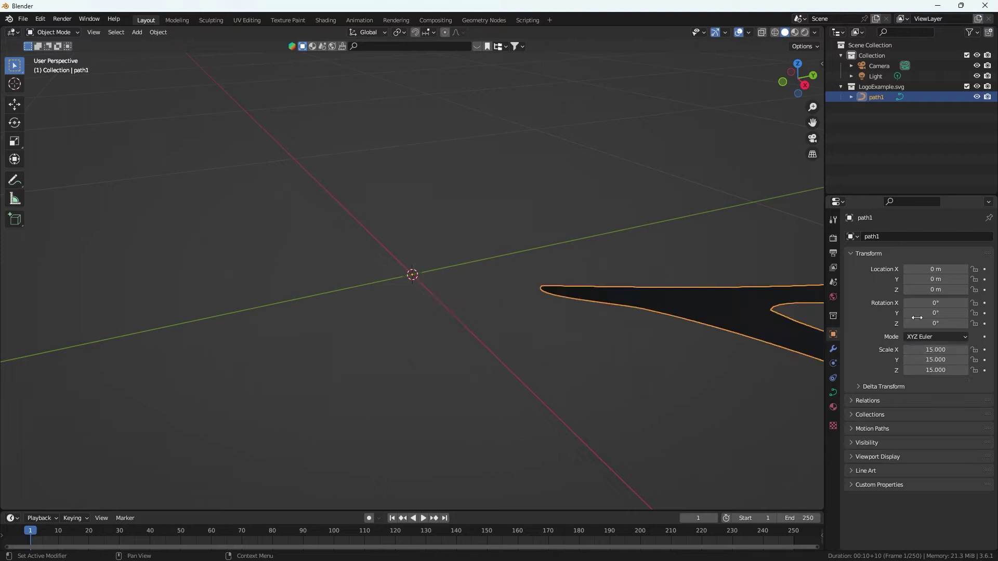
click(961, 303)
text(90)
key(Return)
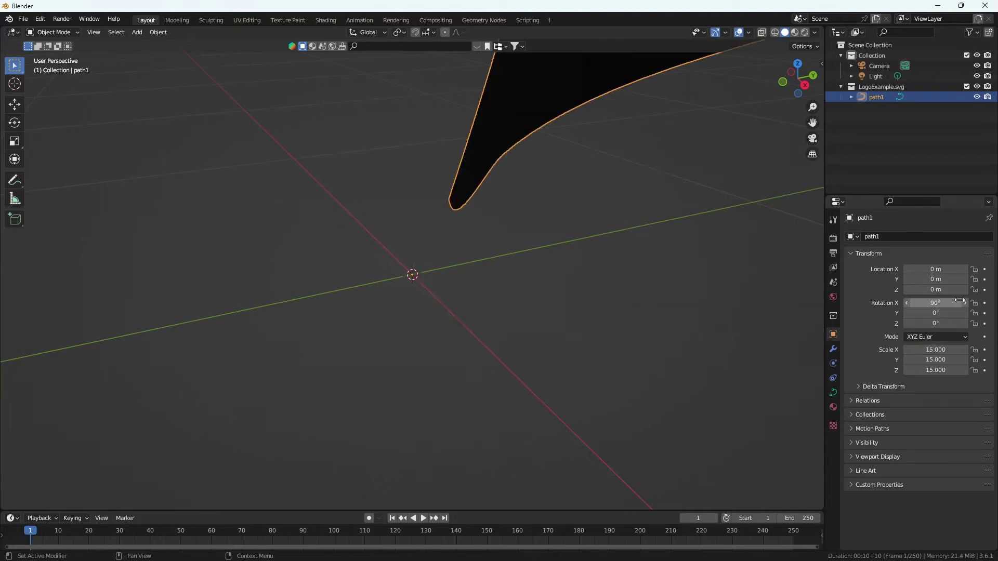
- Set the logo's origin to its surface centre of mass, move it to the world origin, and start converting it to mesh
right_click(572, 200)
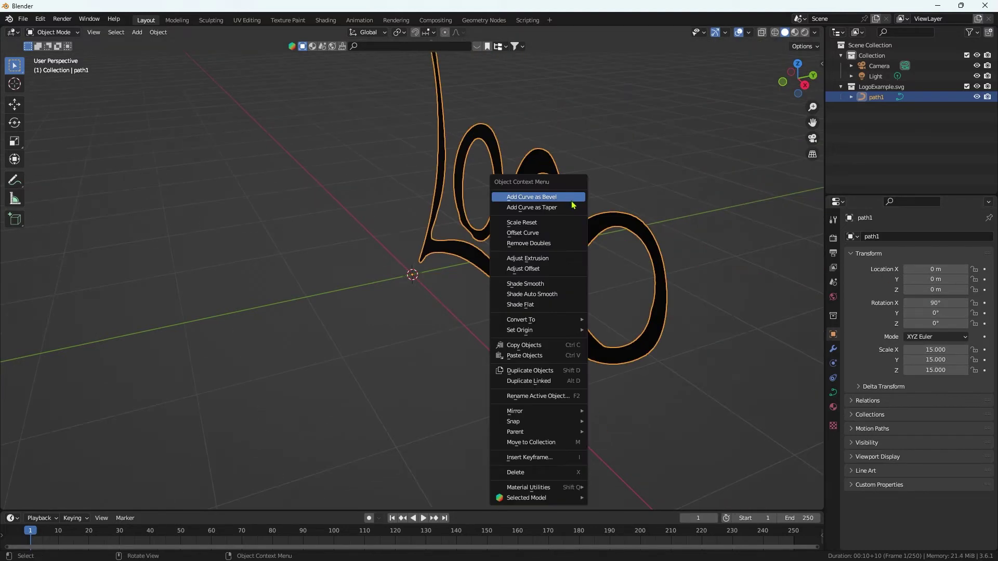
mouse_move(537, 332)
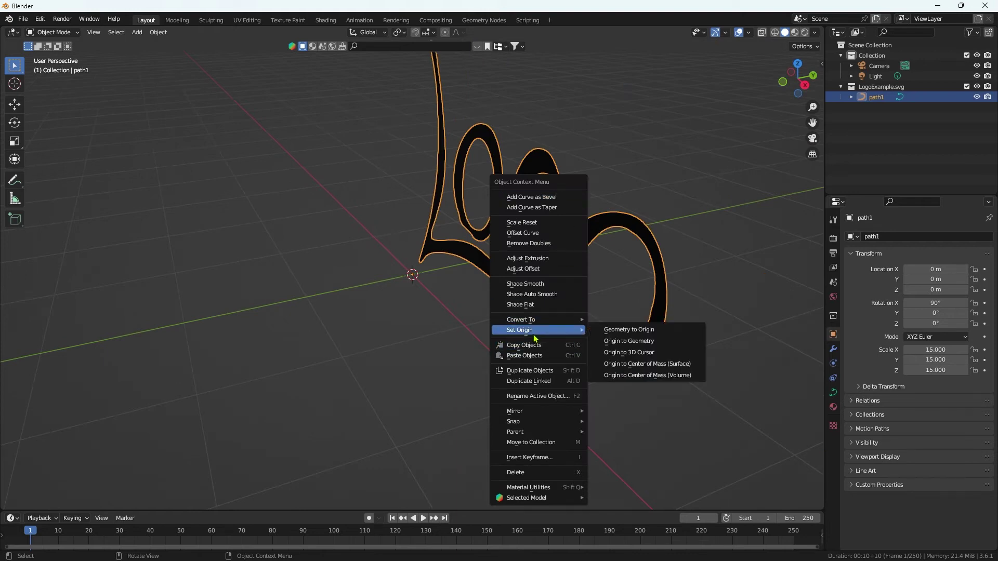
click(669, 365)
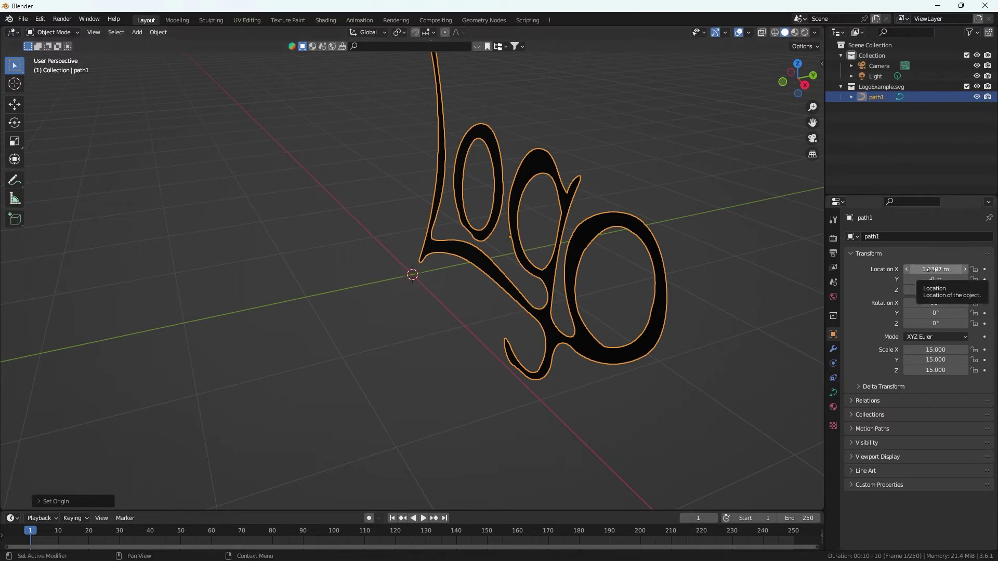
key(BackSpace)
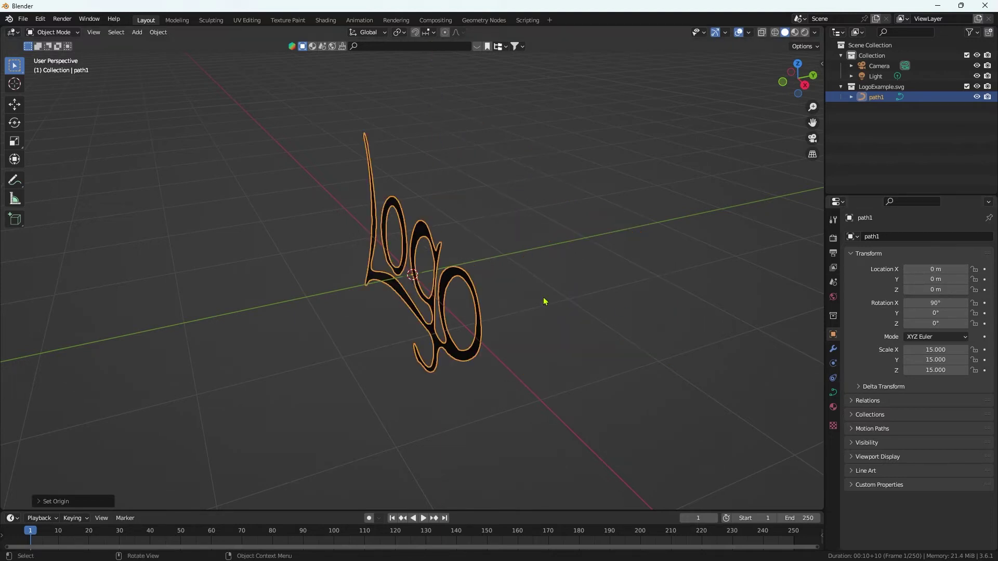
middle_drag(544, 299, 657, 311)
scroll(655, 310, down, 3)
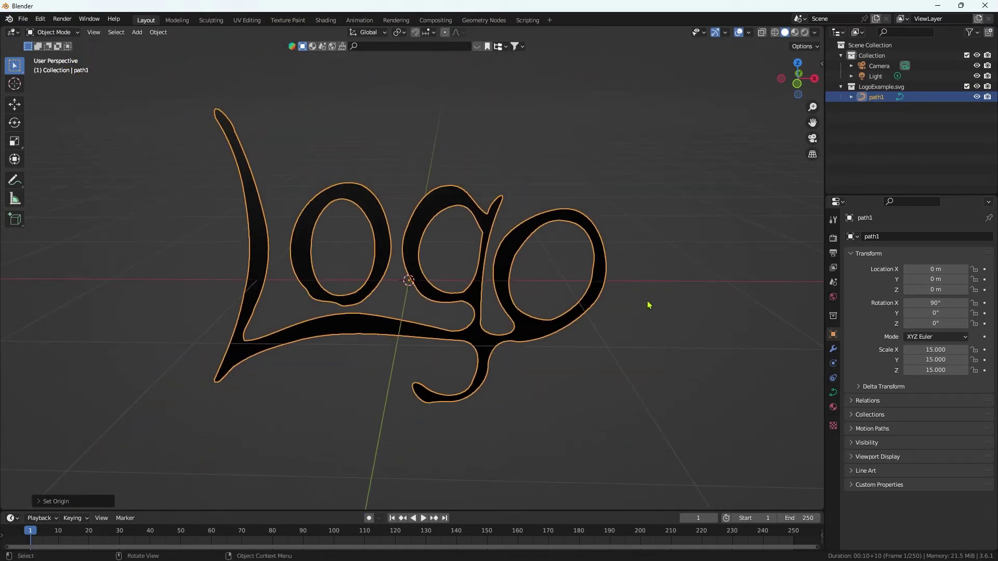
click(545, 333)
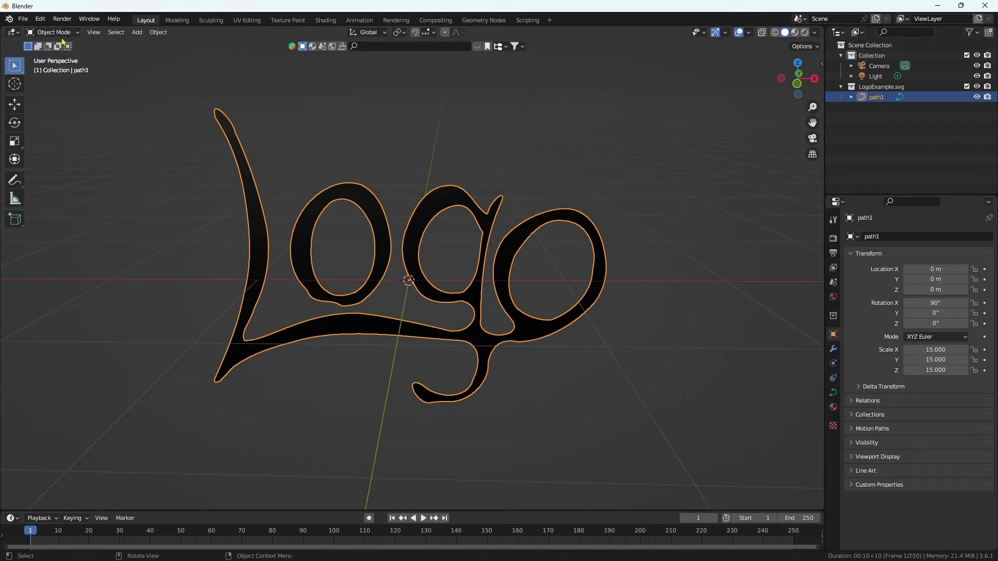
right_click(506, 301)
mouse_move(507, 285)
click(550, 297)
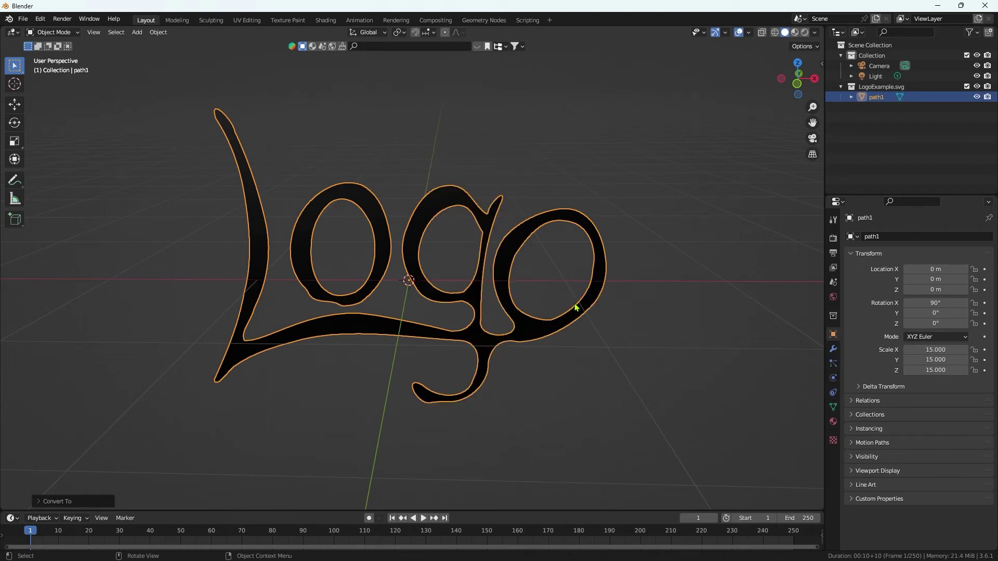
key(Tab)
scroll(521, 313, up, 8)
scroll(521, 312, down, 5)
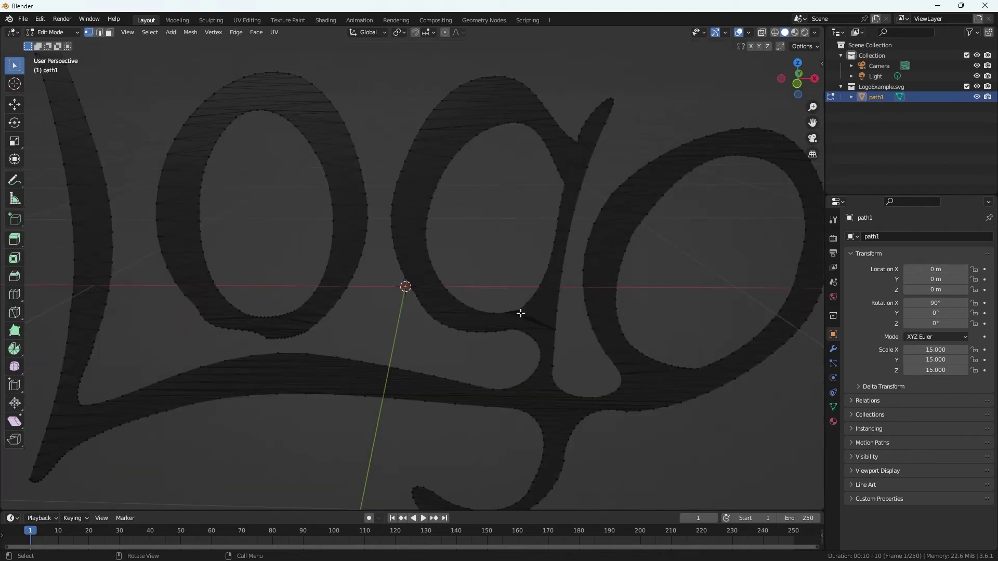
scroll(521, 313, down, 2)
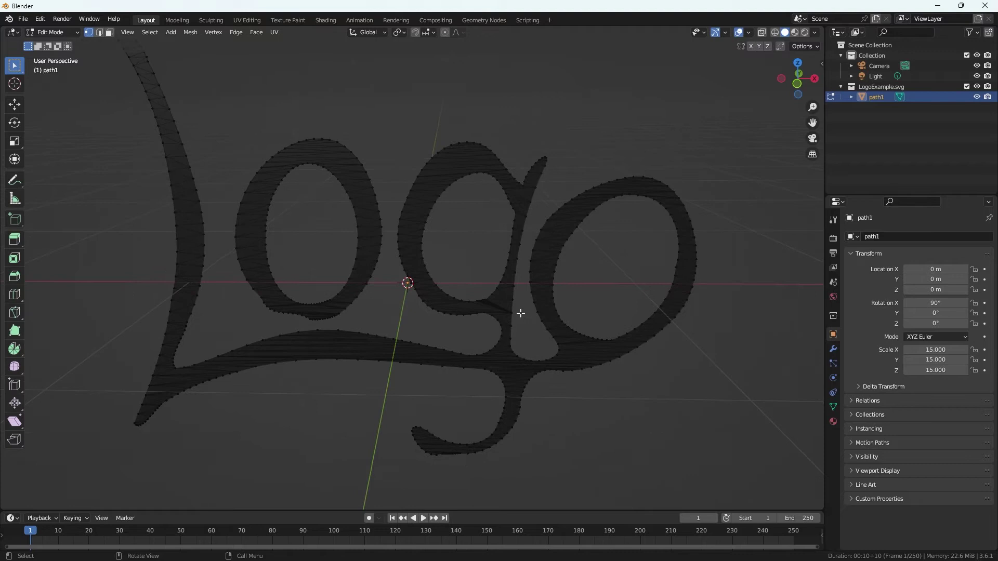
scroll(521, 312, up, 3)
scroll(520, 313, down, 4)
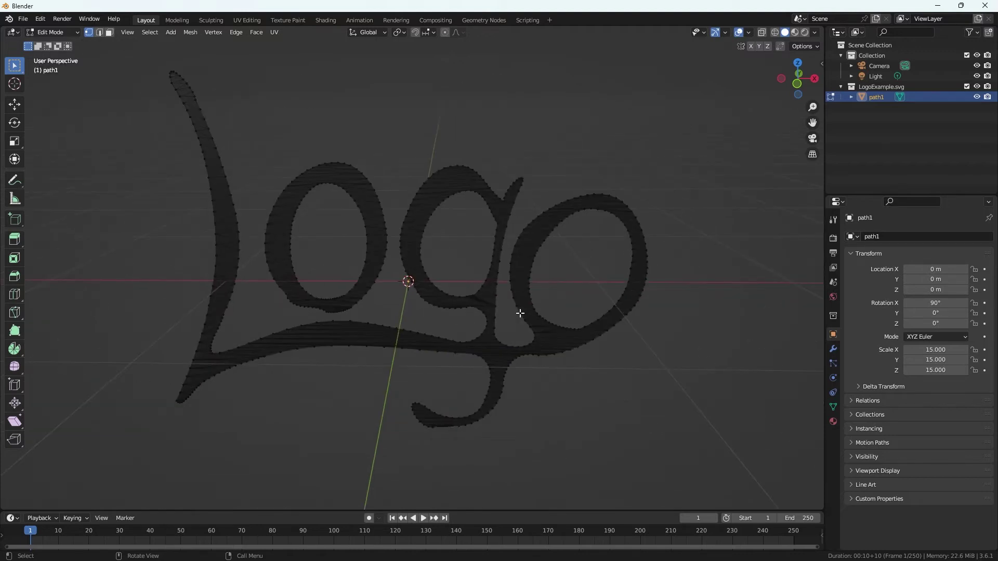
key(Tab)
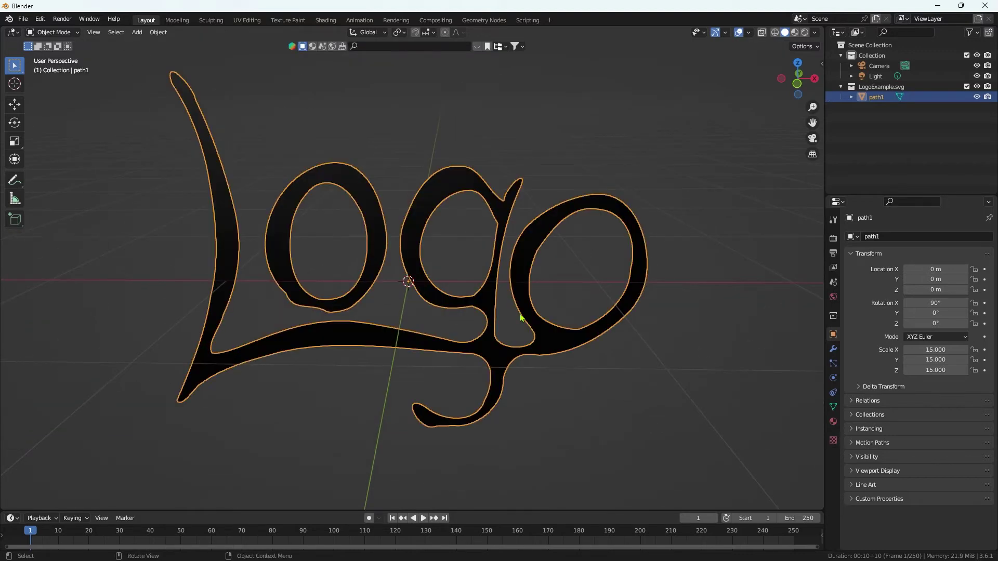
scroll(521, 317, down, 3)
middle_drag(518, 318, 538, 328)
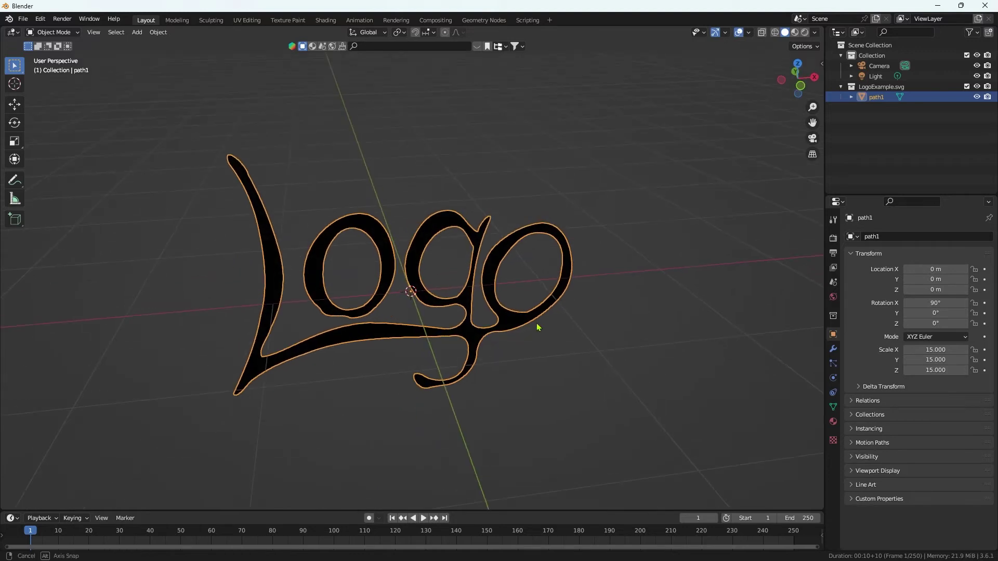
- Add a cylinder mesh with 128 vertices
click(143, 33)
mouse_move(157, 48)
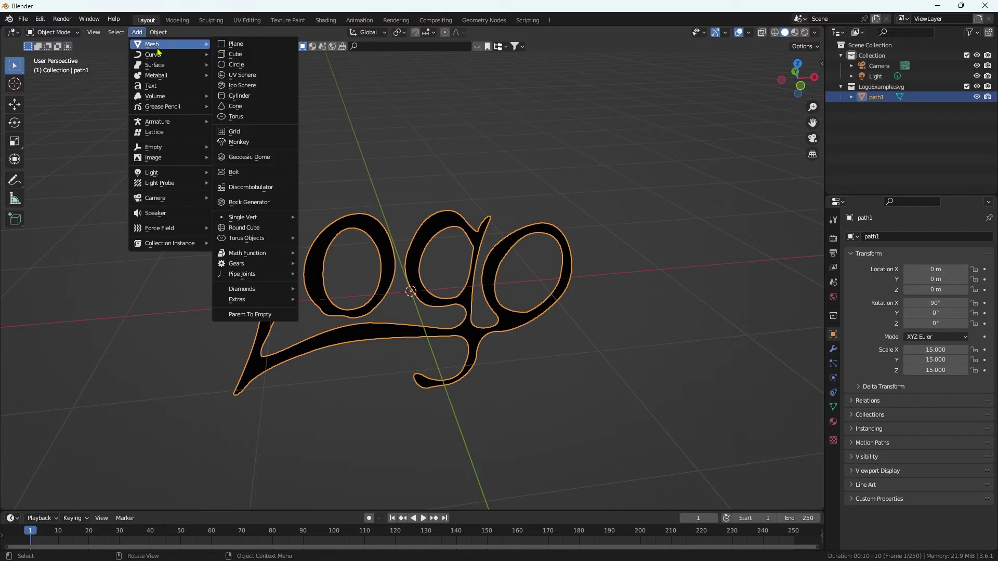
click(236, 96)
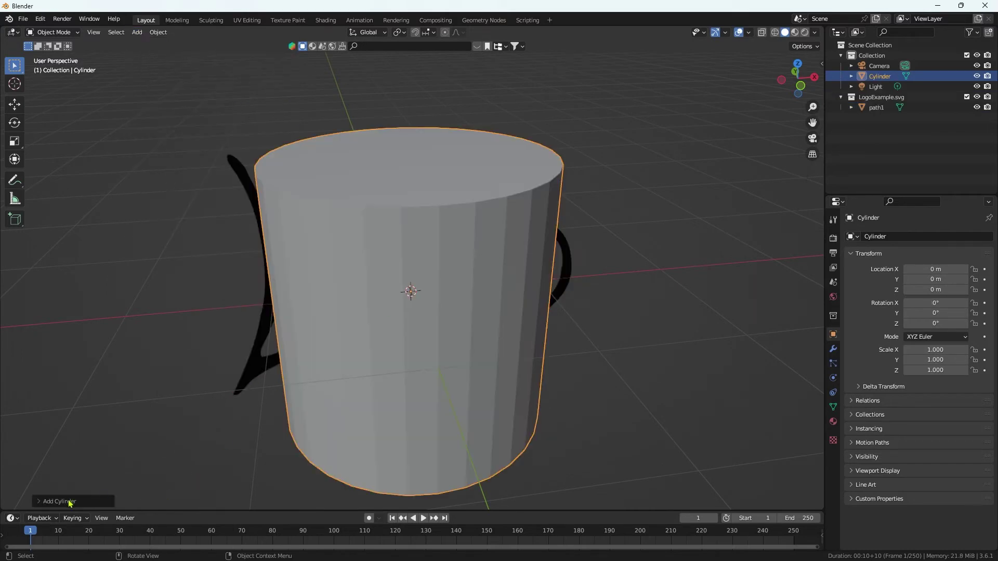
click(40, 502)
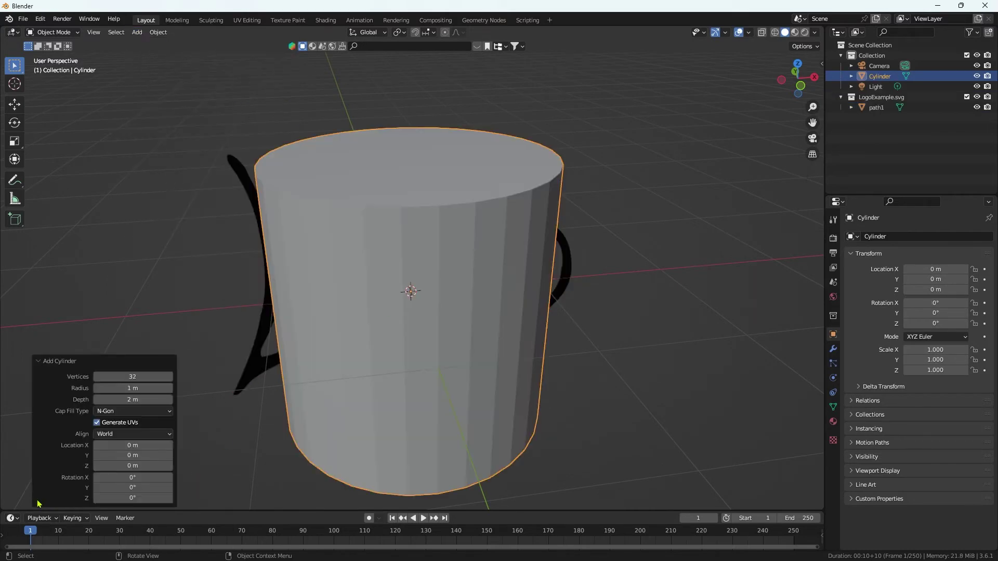
double_click(130, 376)
text(128)
key(Return)
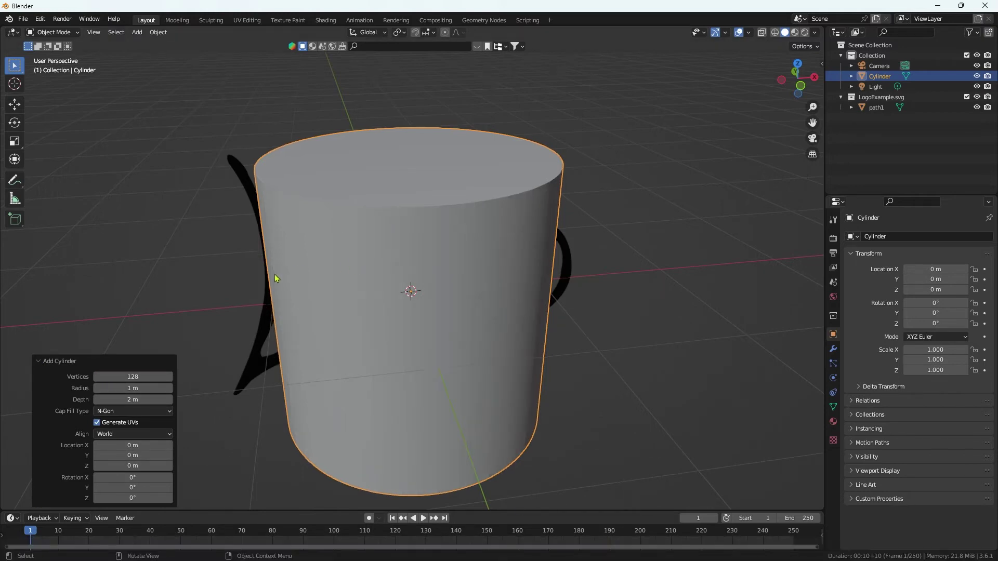
- In front view, set the cylinder's radius to 1.68 m and depth to 2.7 m
key(KP_1)
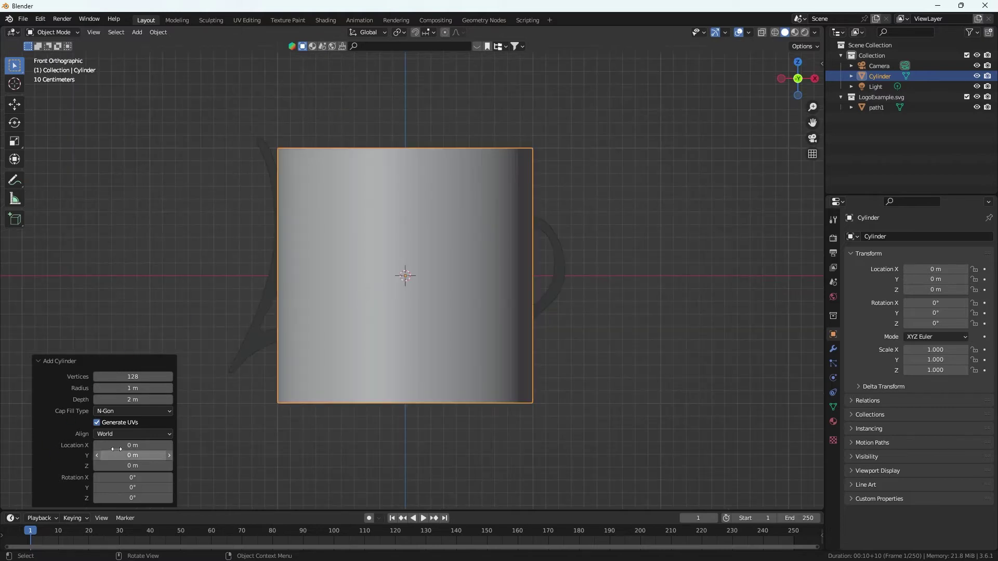
drag(129, 387, 421, 258)
drag(622, 266, 407, 268)
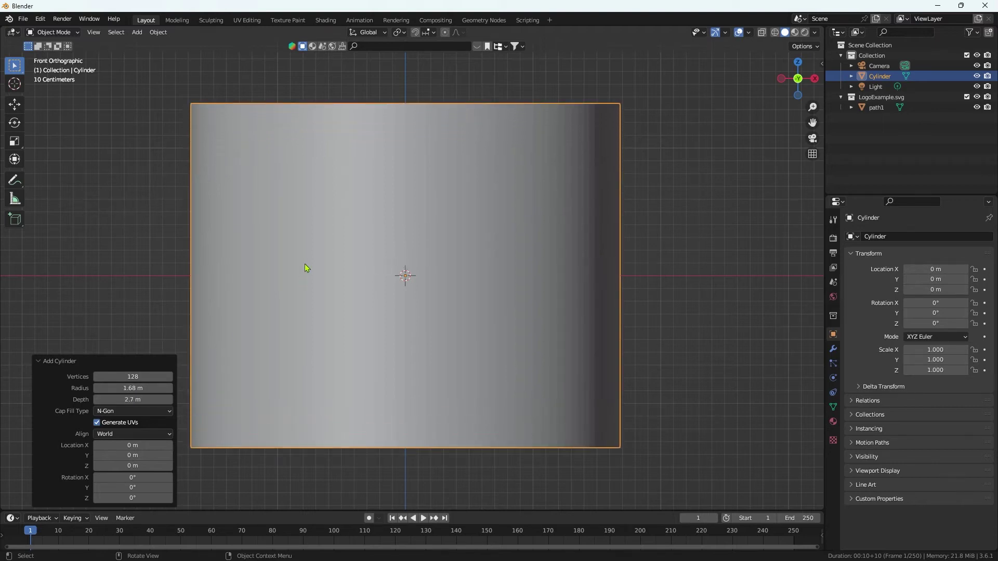
- Slide the path1 logo forward onto the cylinder's surface, checking it in front view
click(876, 107)
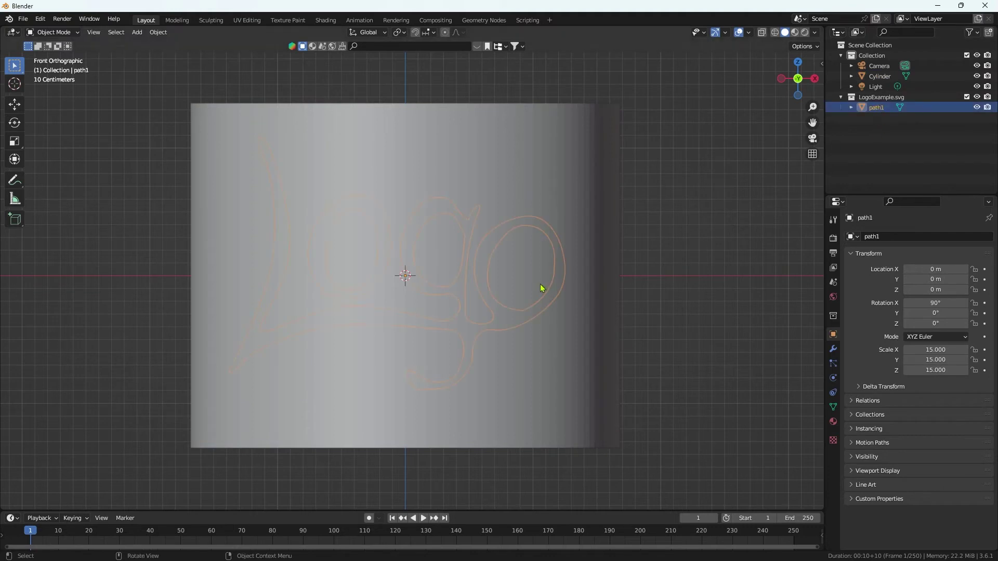
middle_drag(541, 285, 652, 295)
drag(935, 279, 902, 279)
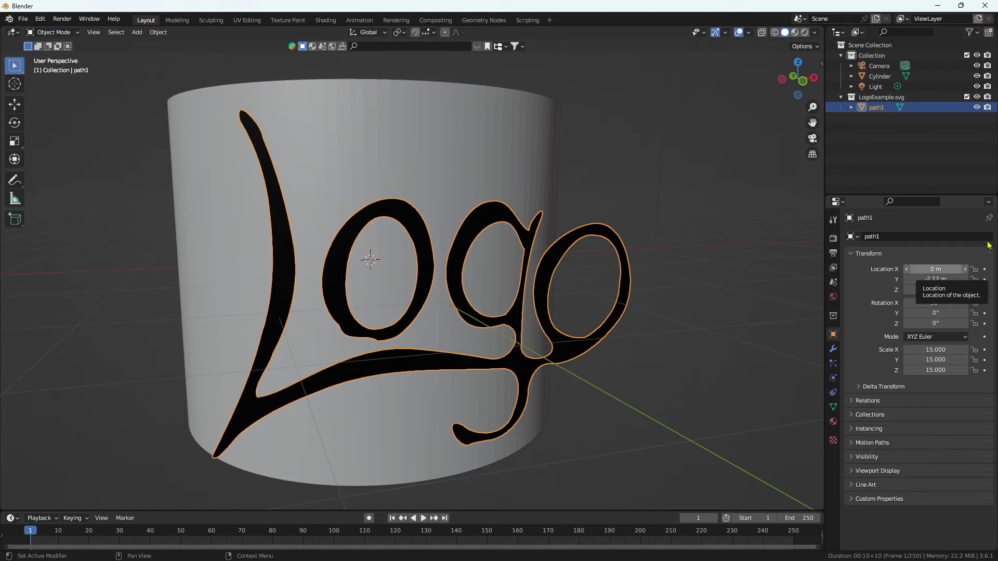
key(KP_1)
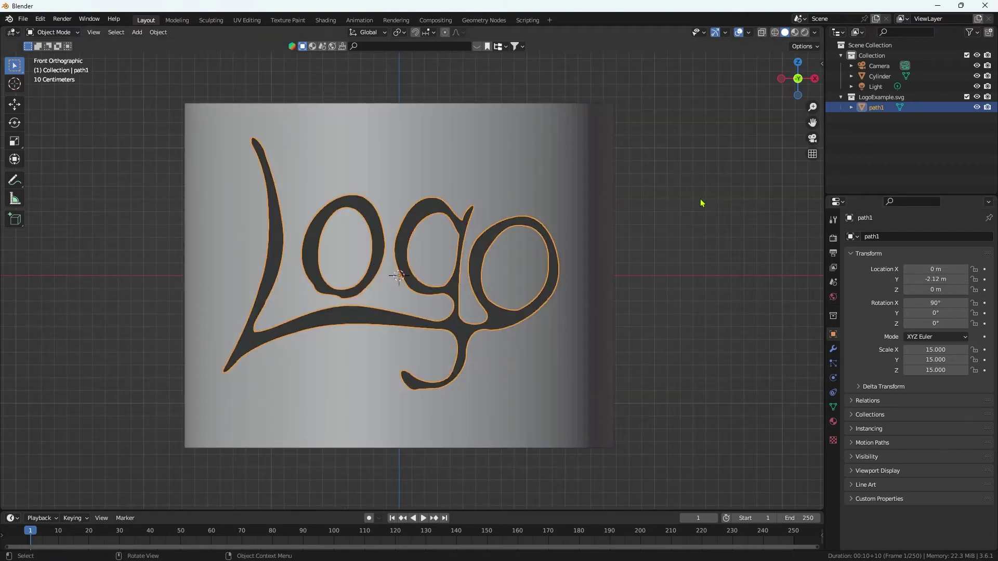
- Put the cylinder into Edit Mode with path1 also selected, viewed from the front
click(555, 156)
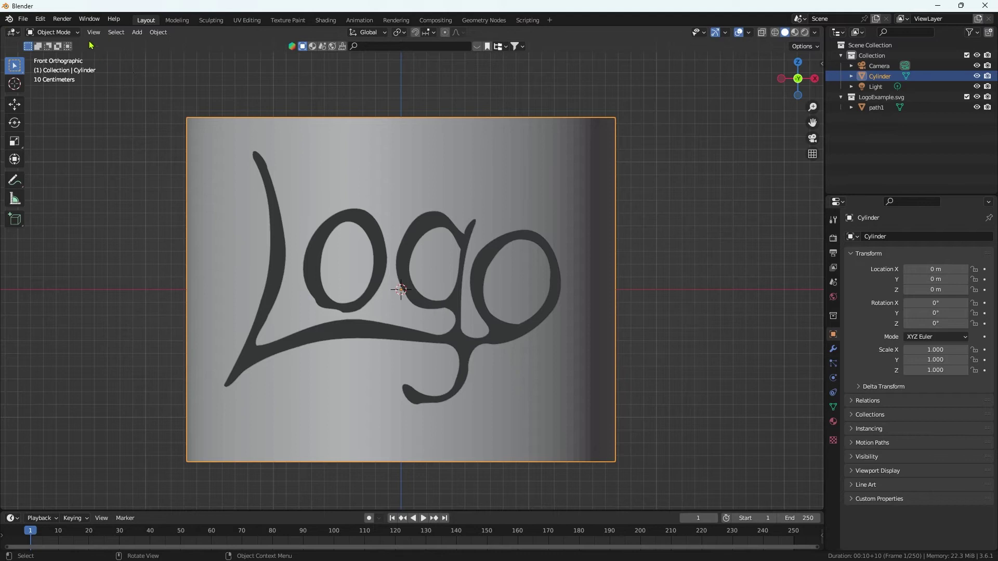
click(70, 32)
click(62, 56)
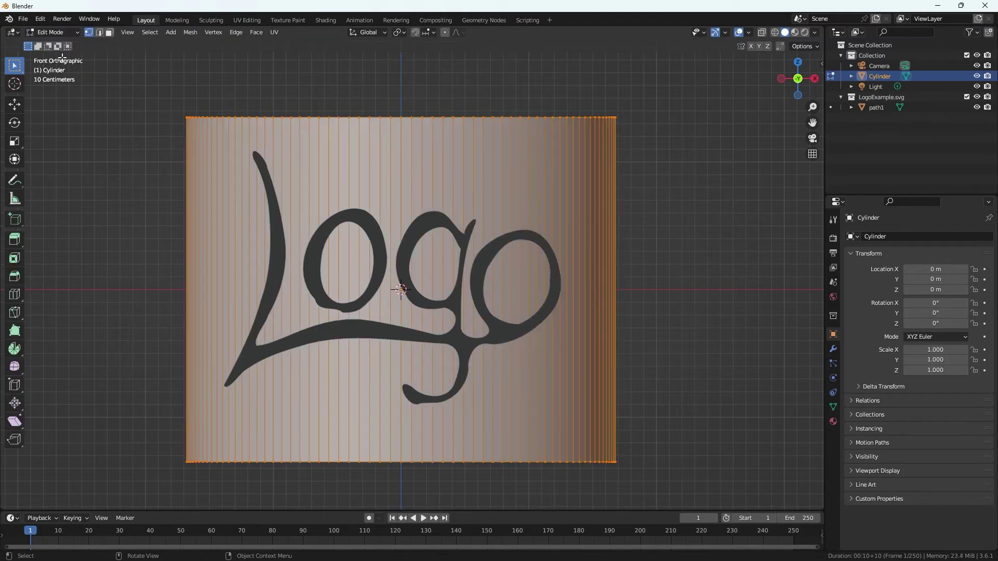
ctrl+click(876, 107)
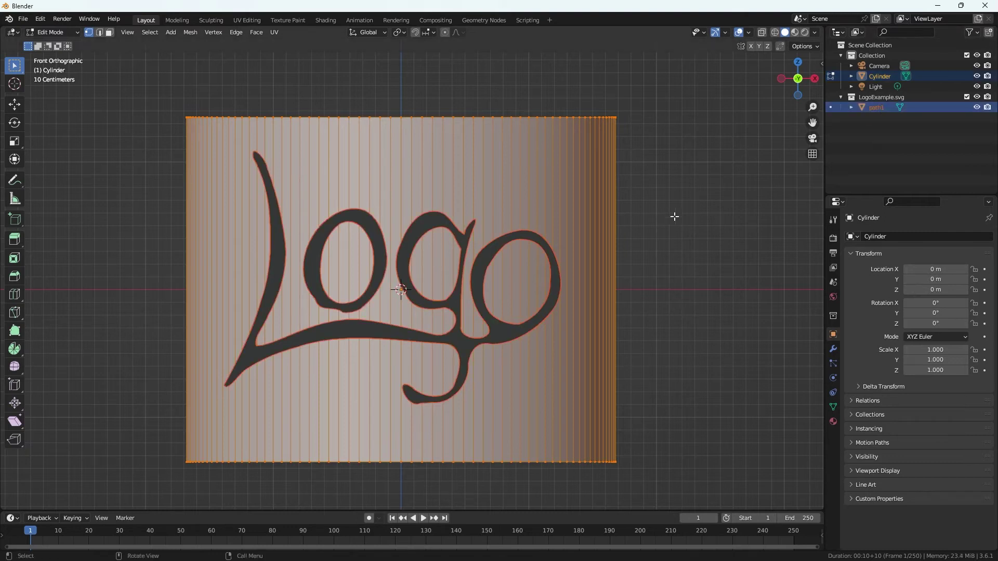
middle_drag(675, 215, 699, 234)
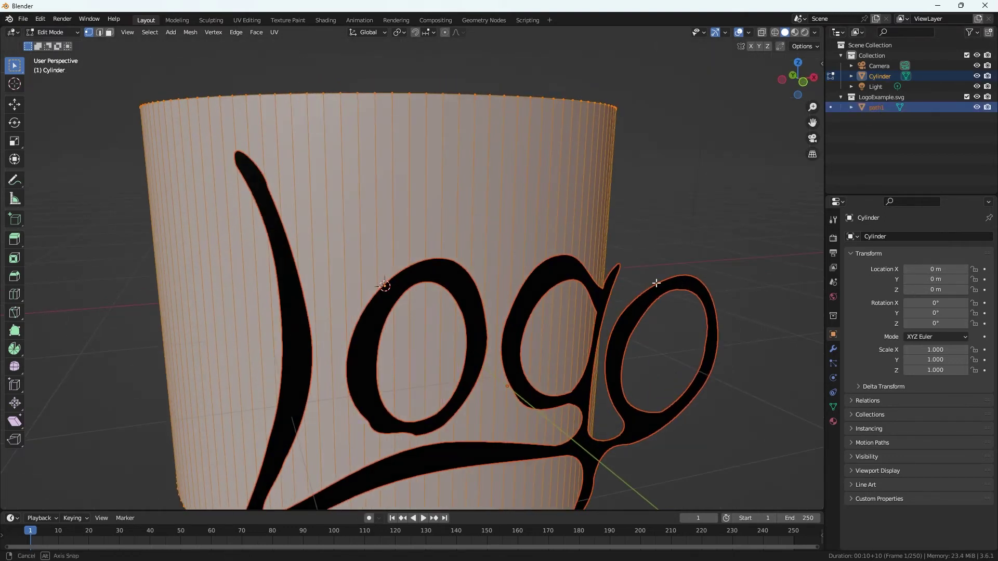
key(KP_1)
scroll(623, 269, down, 2)
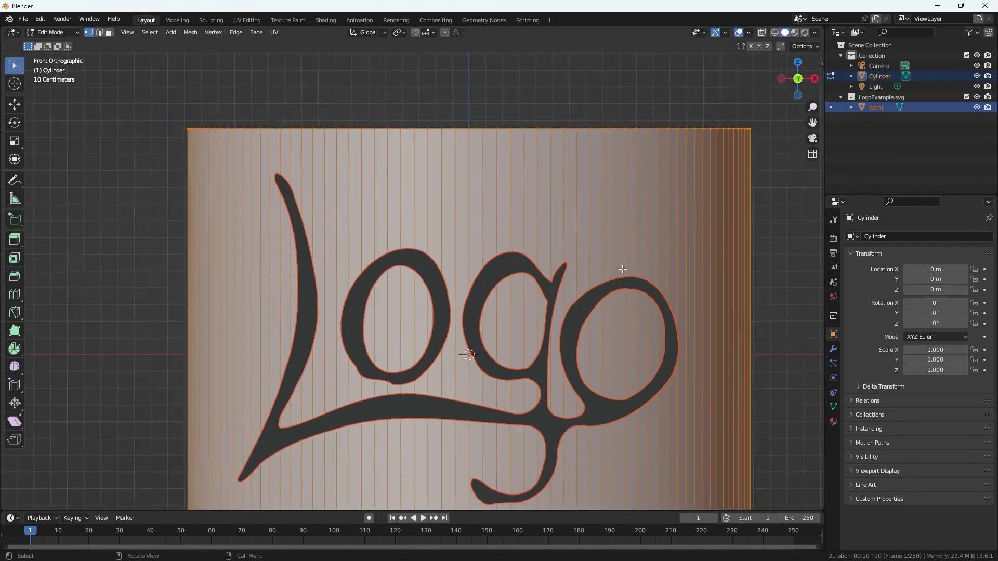
- Knife Project the Logo onto the cylinder's side faces and hide the LogoExample.svg collection
click(191, 32)
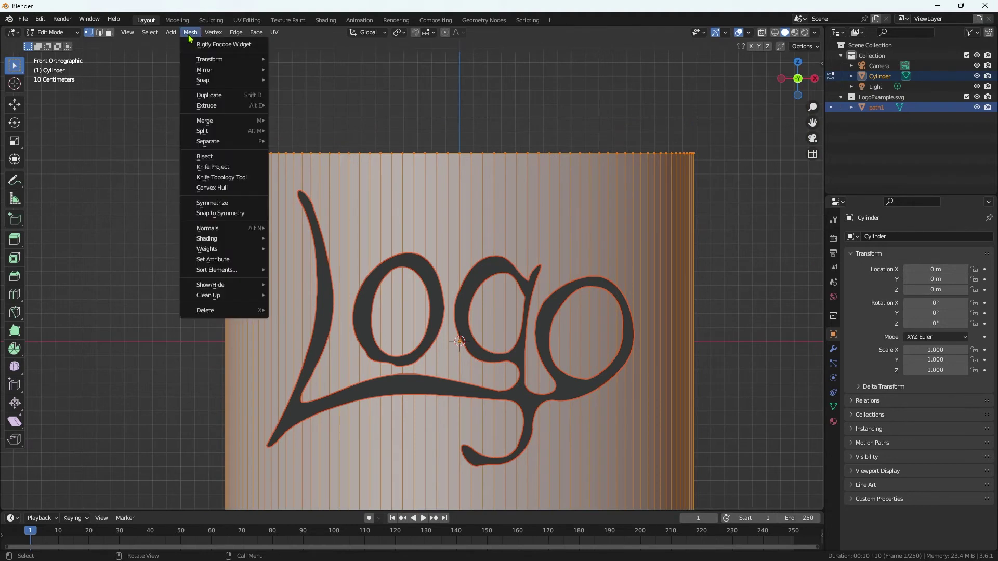
click(240, 167)
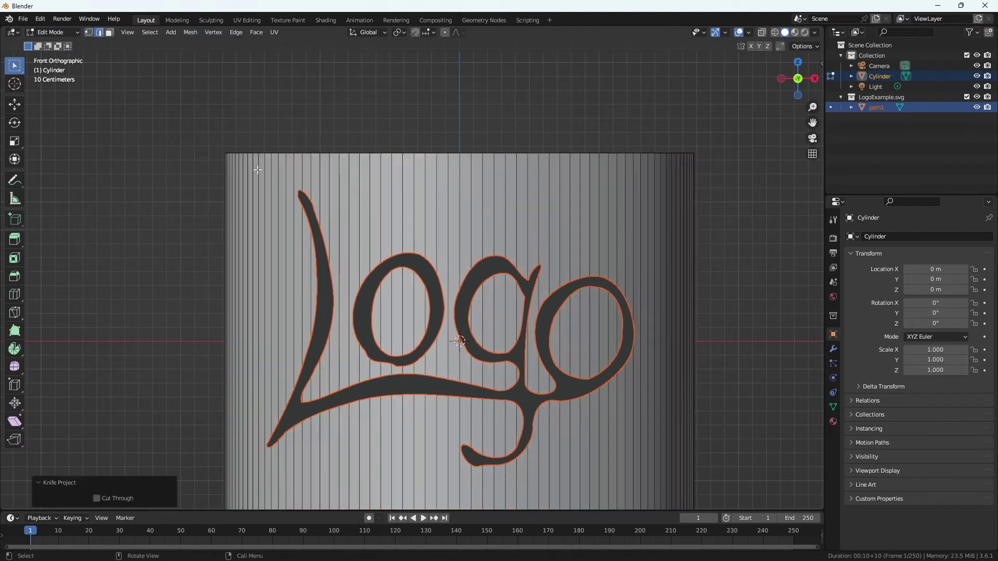
click(967, 97)
middle_drag(603, 229, 633, 271)
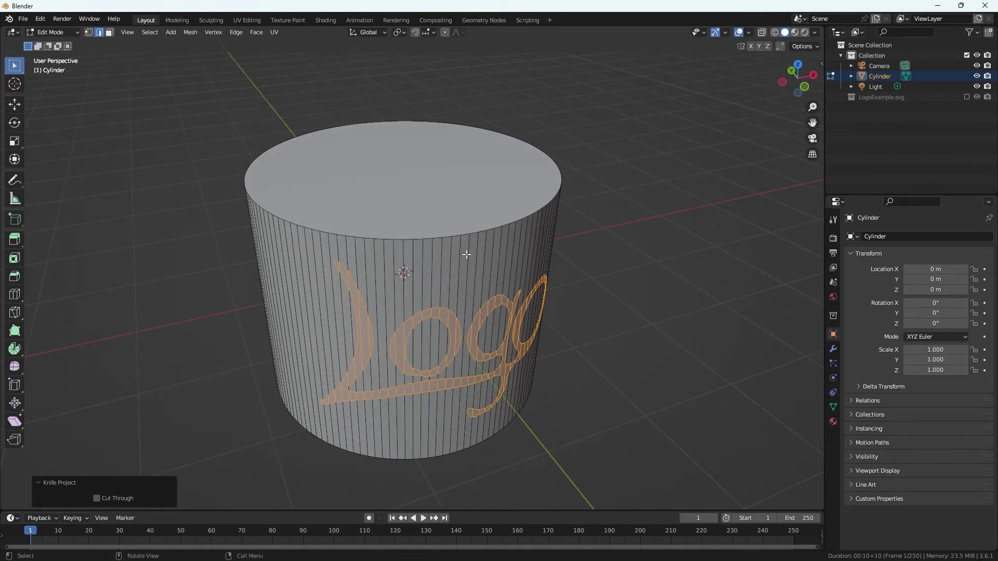
- Separate the selected logo faces into Cylinder.001, make it active, and switch to Object Mode
key(p)
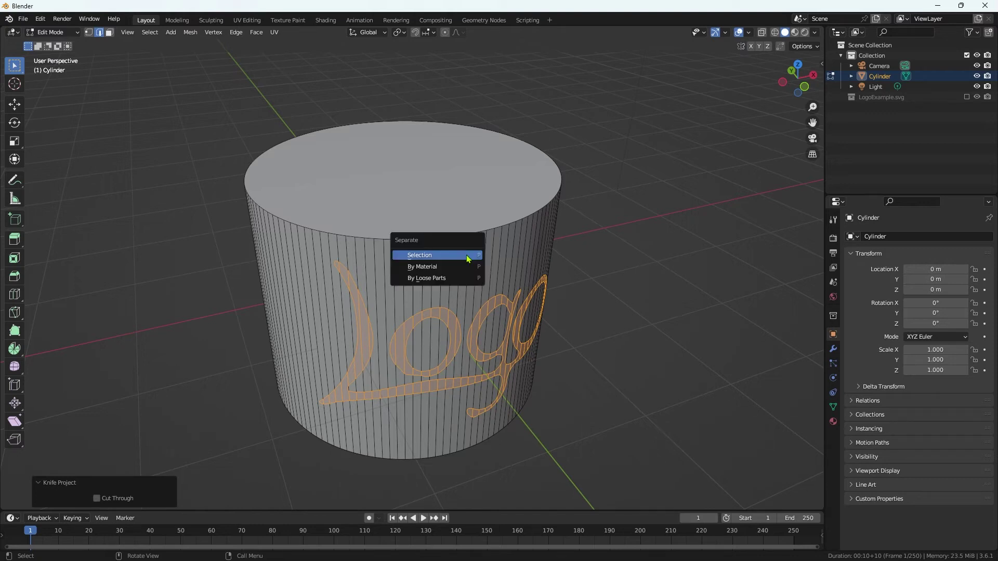
click(468, 255)
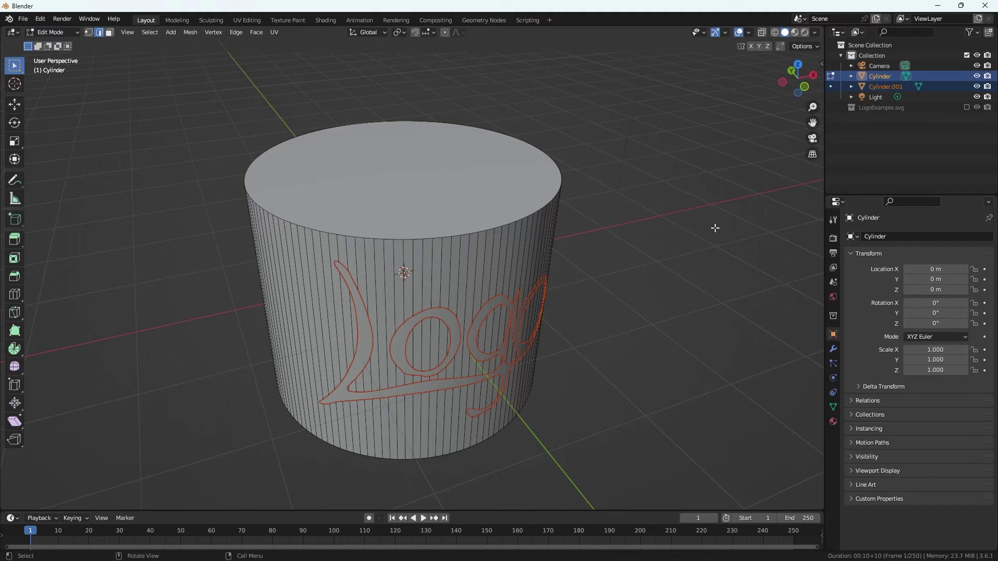
click(880, 87)
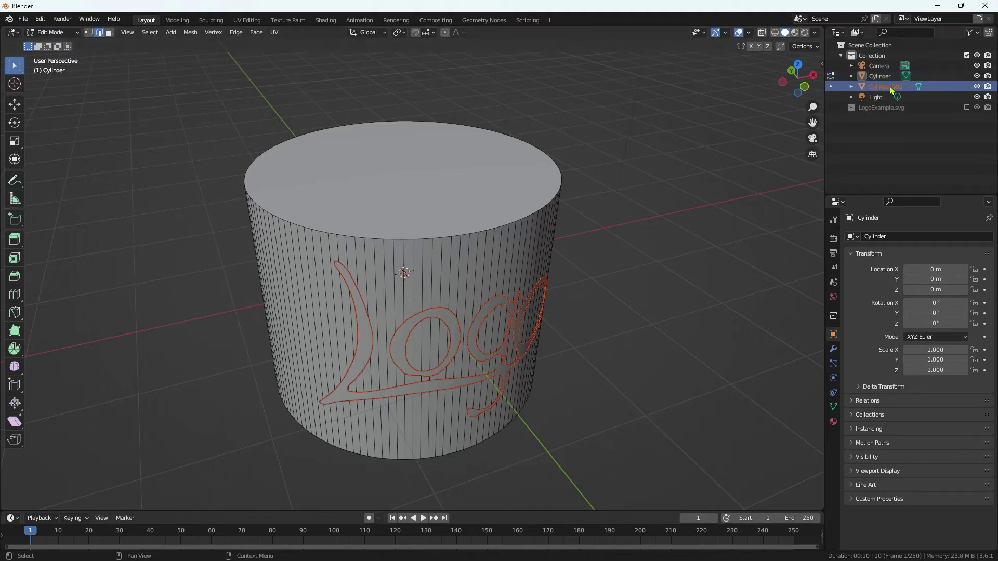
click(61, 32)
click(52, 26)
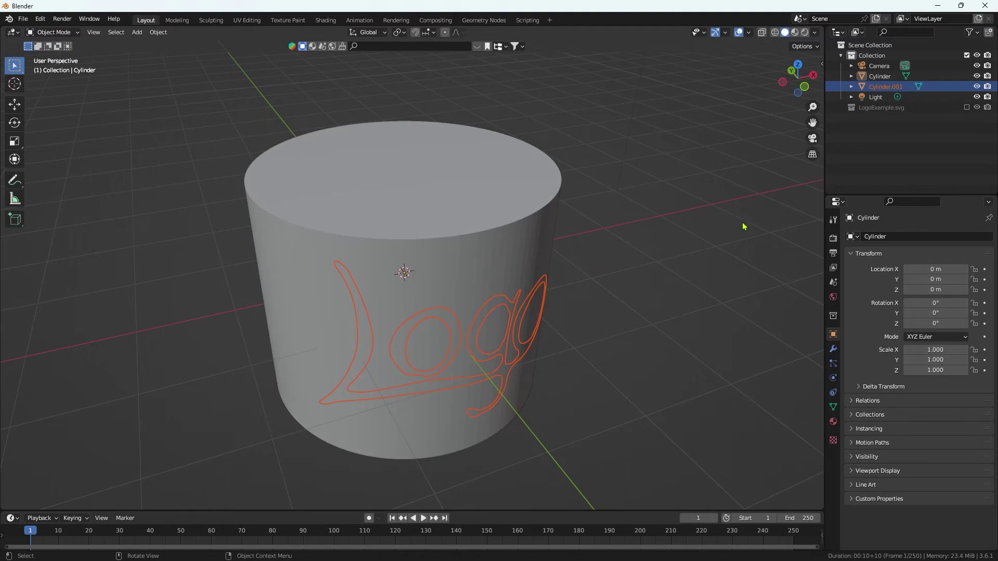
click(882, 86)
- Select all Cylinder.001 faces in face mode and extrude them along their normals, then orbit to inspect
key(Tab)
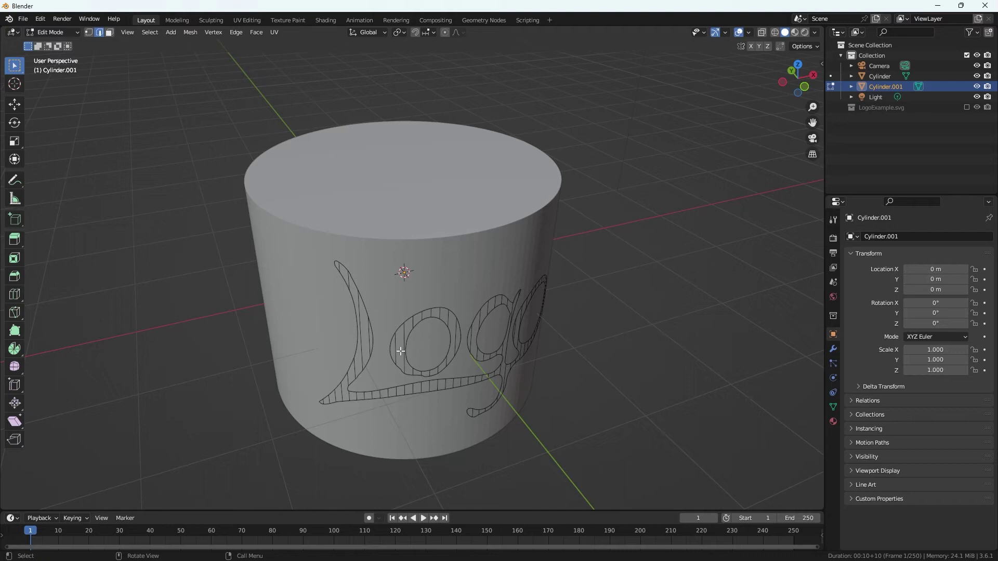
key(3)
click(403, 337)
key(a)
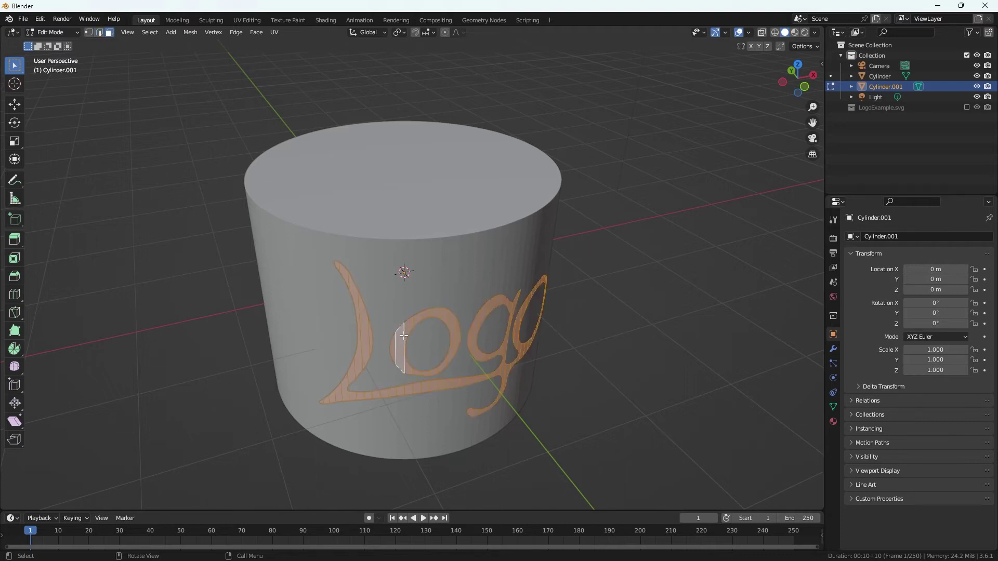
key(e)
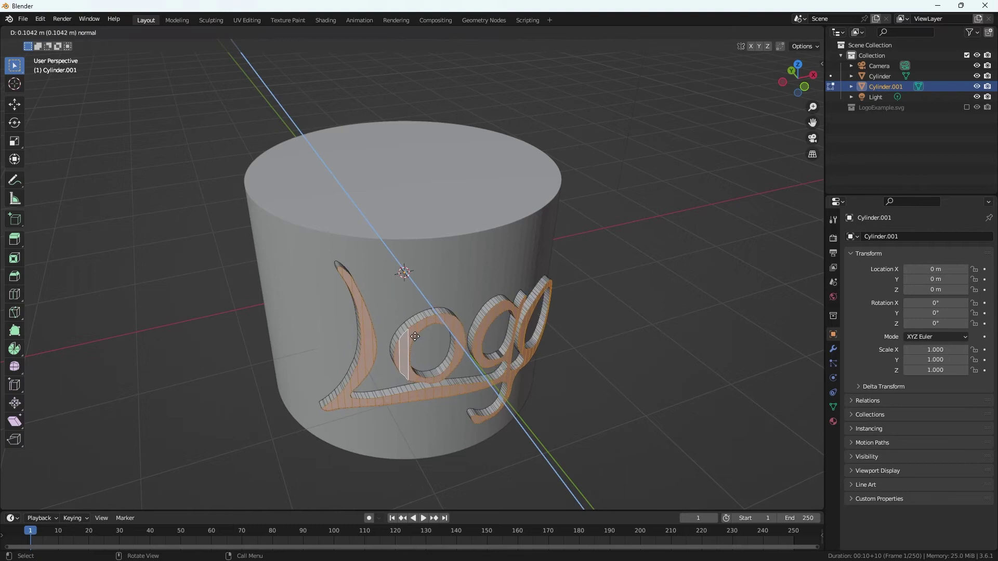
click(414, 337)
click(612, 301)
middle_drag(611, 300, 608, 256)
scroll(609, 275, up, 2)
scroll(609, 275, down, 3)
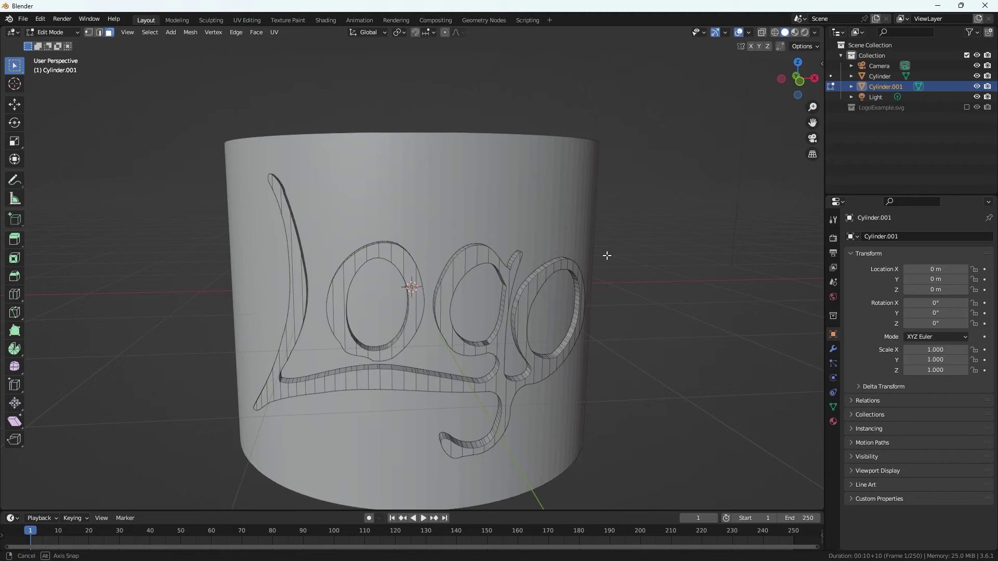
middle_drag(607, 255, 368, 50)
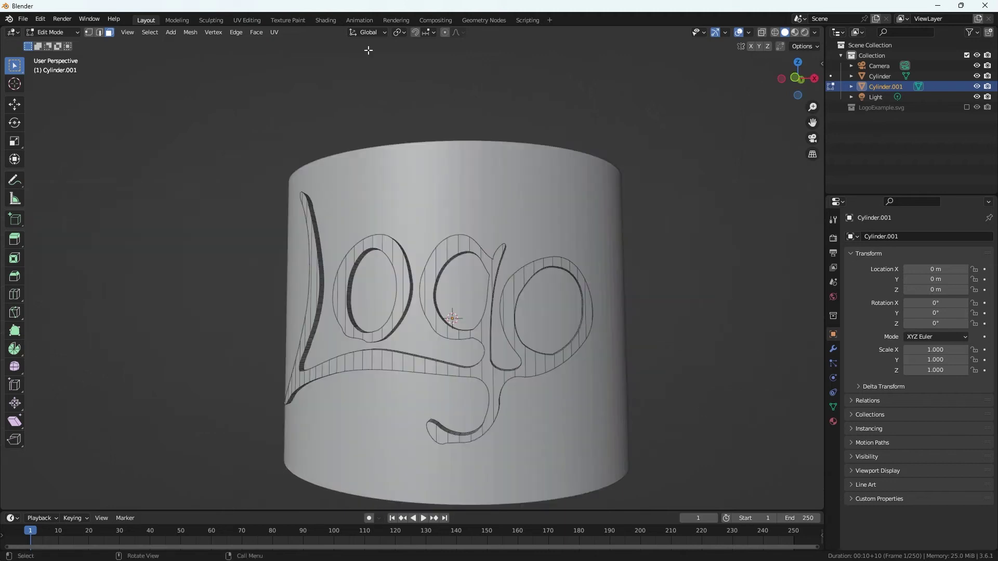
- Switch to the Shading workspace in Object Mode with the logo lettering facing the viewer
click(326, 20)
scroll(536, 234, up, 3)
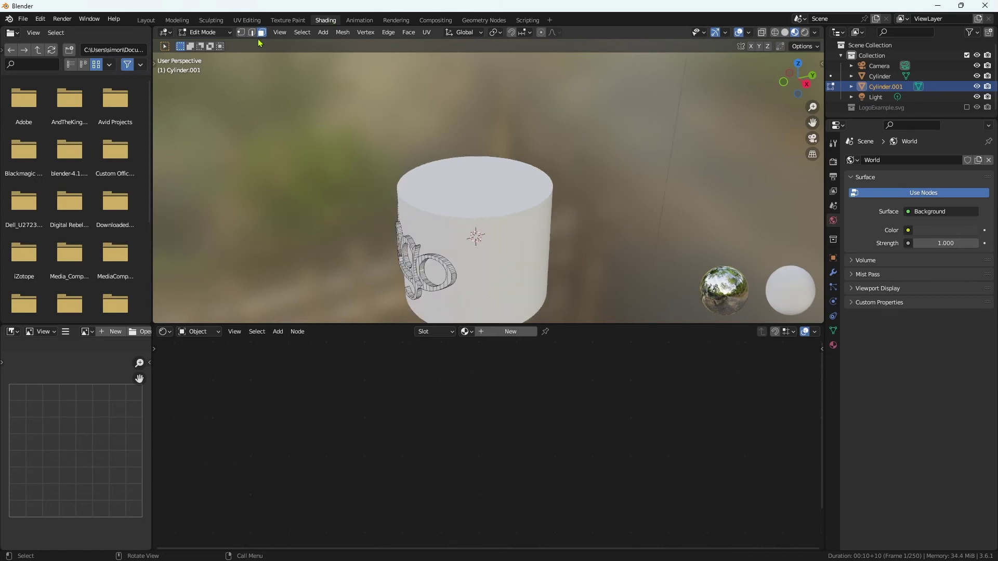
click(203, 33)
click(209, 41)
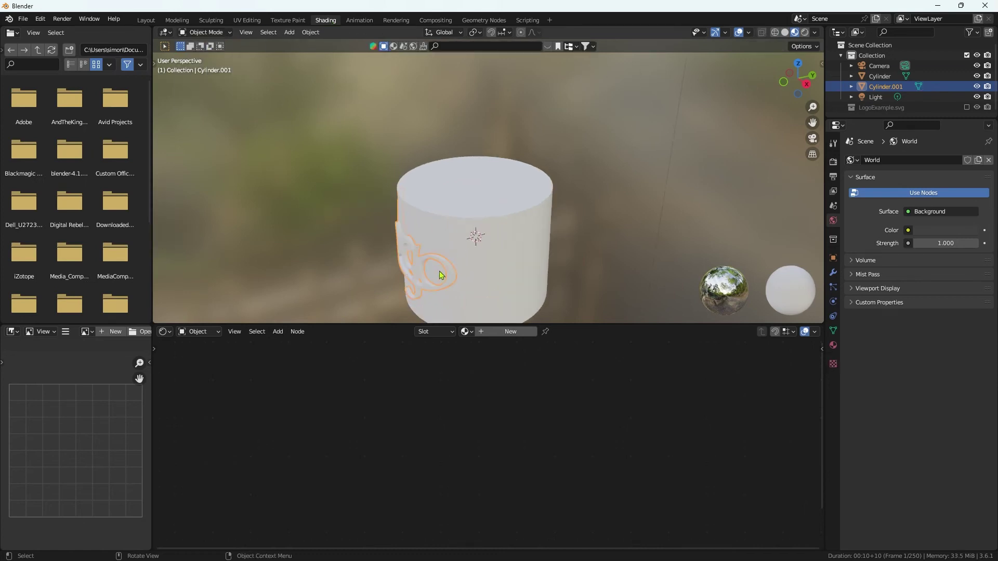
middle_drag(457, 260, 512, 279)
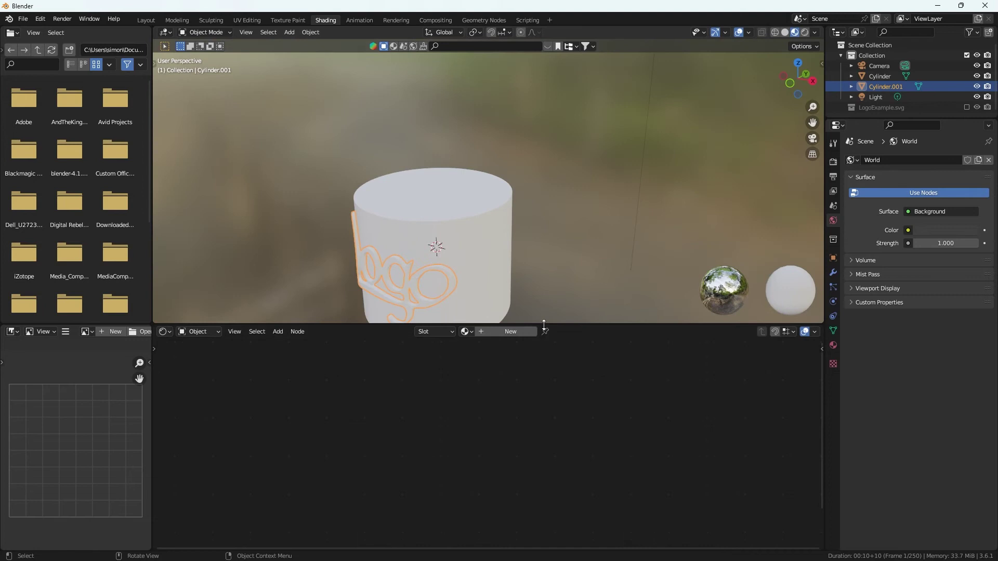
drag(544, 325, 493, 277)
- Create Material.001 for the logo with a dark blue base colour and metallic 0.836
click(508, 431)
click(476, 370)
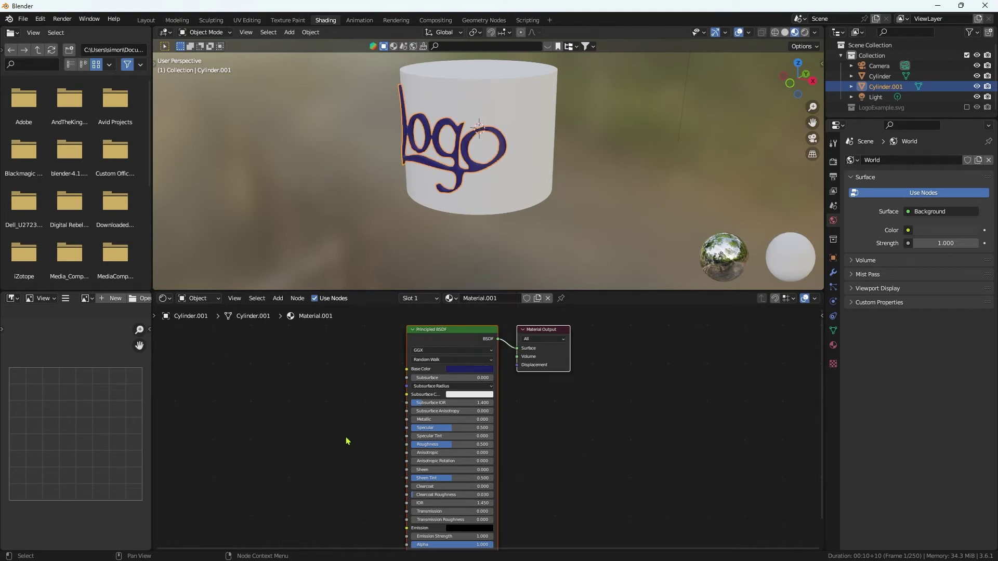
scroll(343, 434, down, 1)
drag(426, 419, 421, 450)
- Lower the material's roughness to 0.132 for a glossier finish
scroll(445, 437, up, 1)
scroll(445, 438, up, 1)
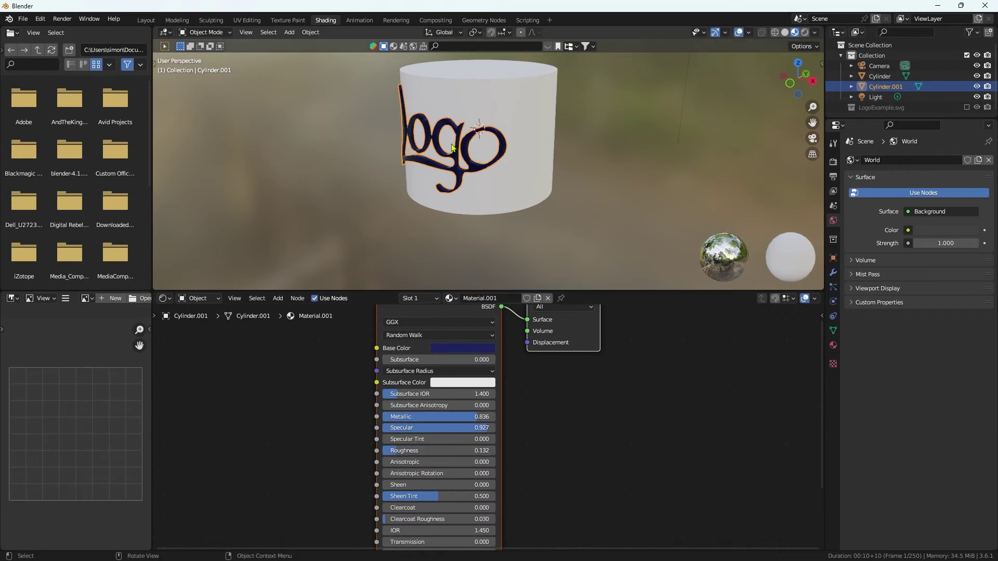
middle_drag(470, 187, 528, 181)
middle_drag(307, 441, 349, 417)
scroll(461, 194, up, 4)
scroll(460, 194, up, 3)
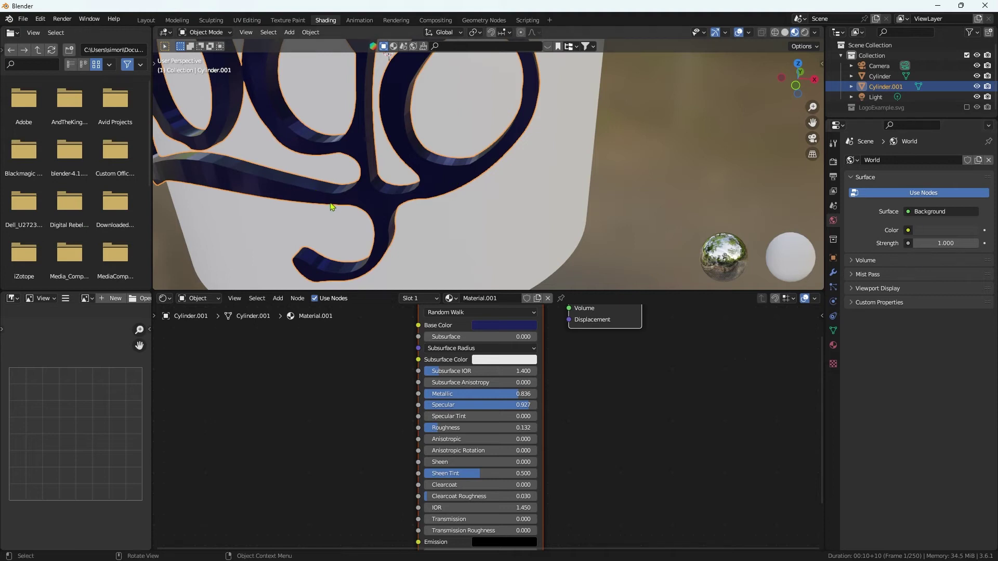
scroll(356, 423, down, 1)
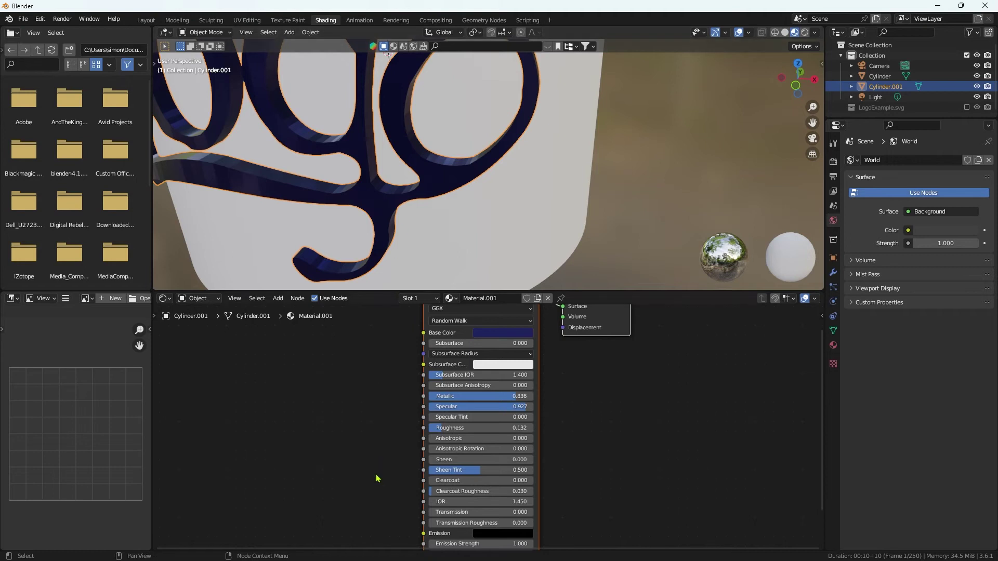
middle_drag(333, 435, 355, 376)
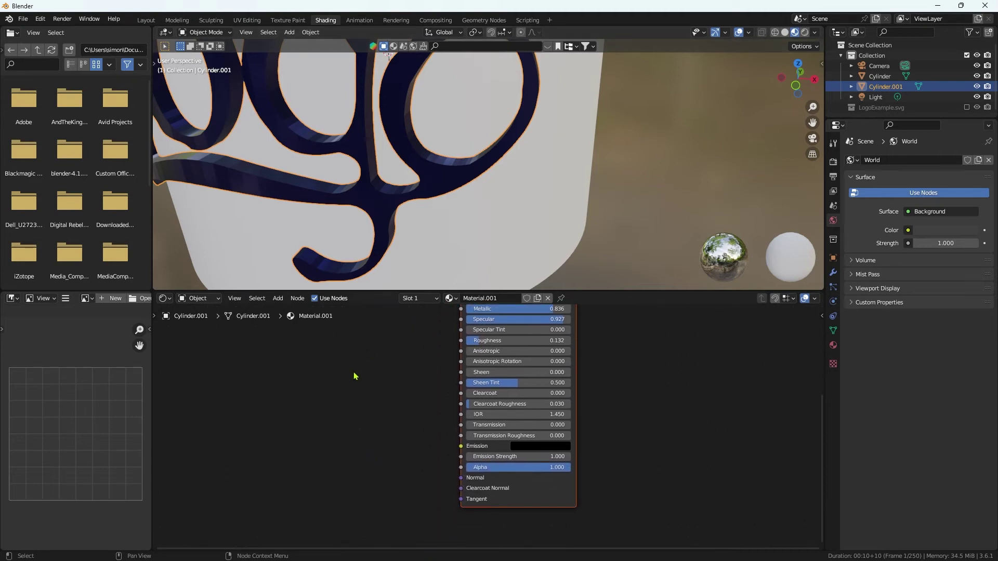
- Add a Bevel node (radius 0.050) and connect it to the logo material's Normal input
key(shift+a)
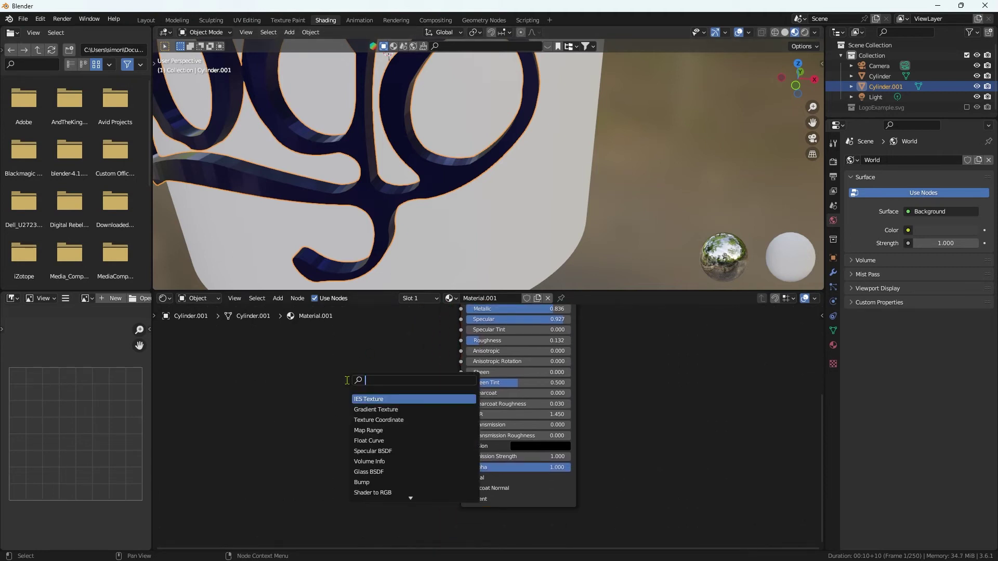
text(be)
key(Return)
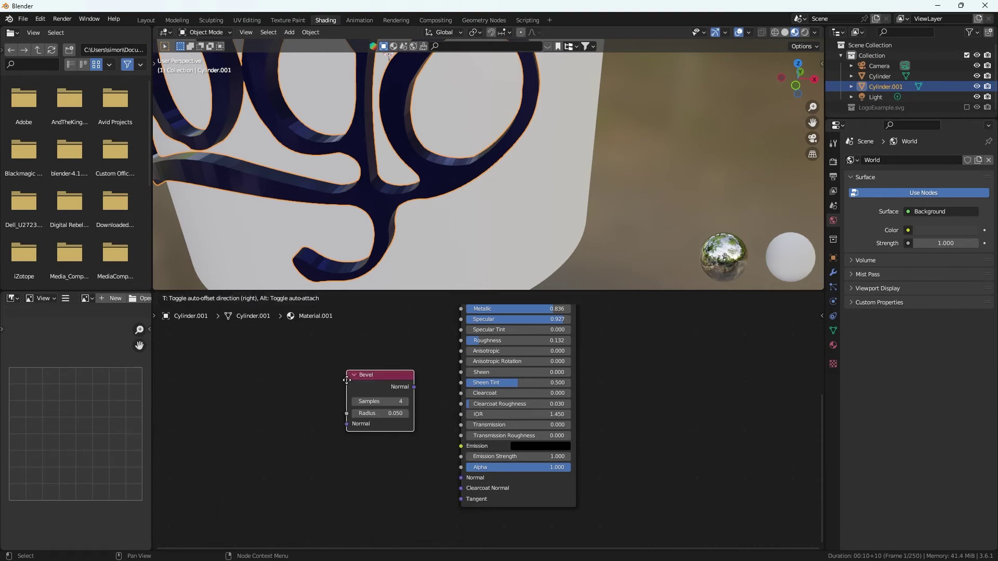
click(324, 434)
drag(394, 436, 464, 481)
drag(374, 425, 389, 398)
- Set the render engine to Cycles using GPU Compute
click(833, 162)
click(936, 161)
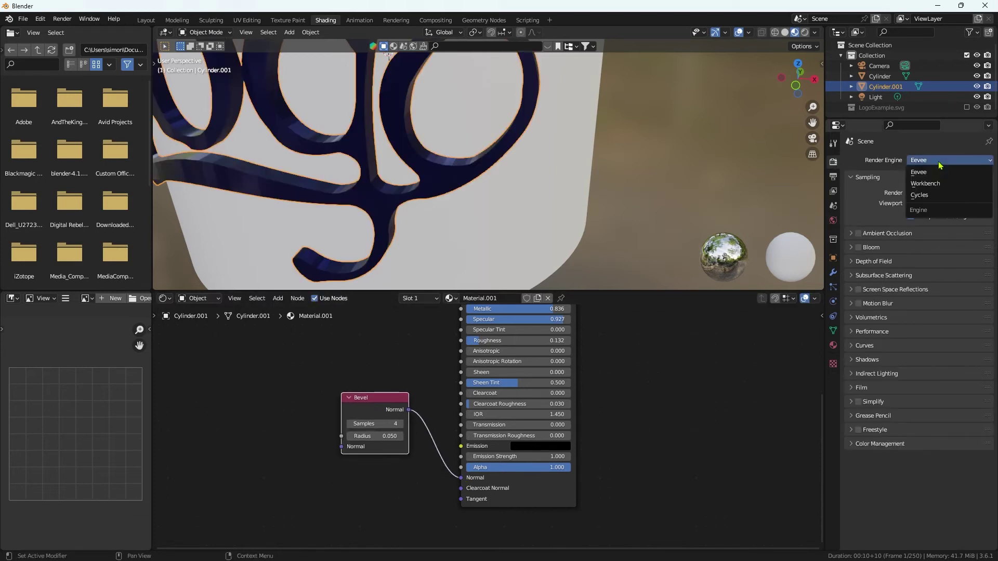
click(929, 195)
click(931, 187)
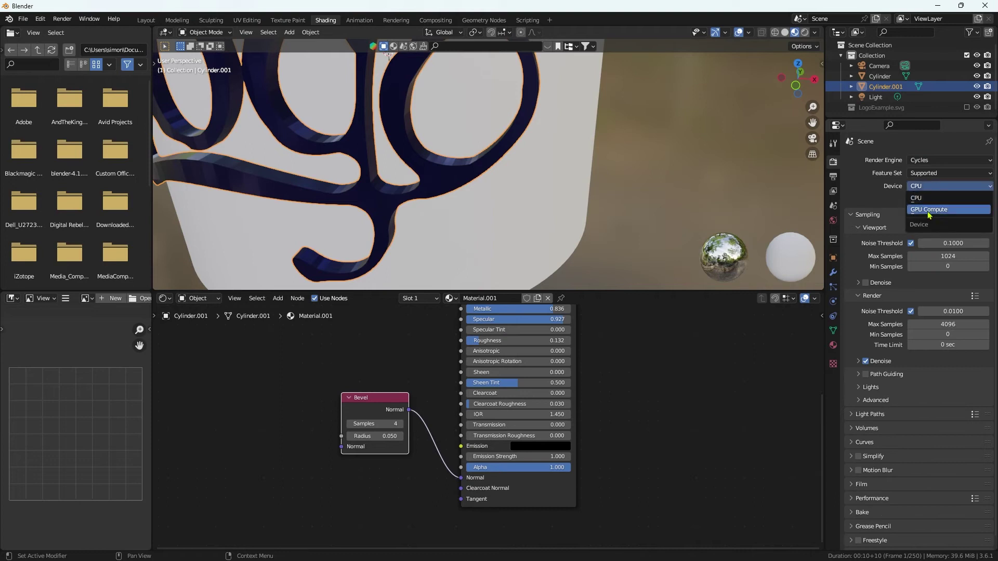
click(929, 215)
- Set viewport and render max samples to 16, with render min samples at 0
click(943, 244)
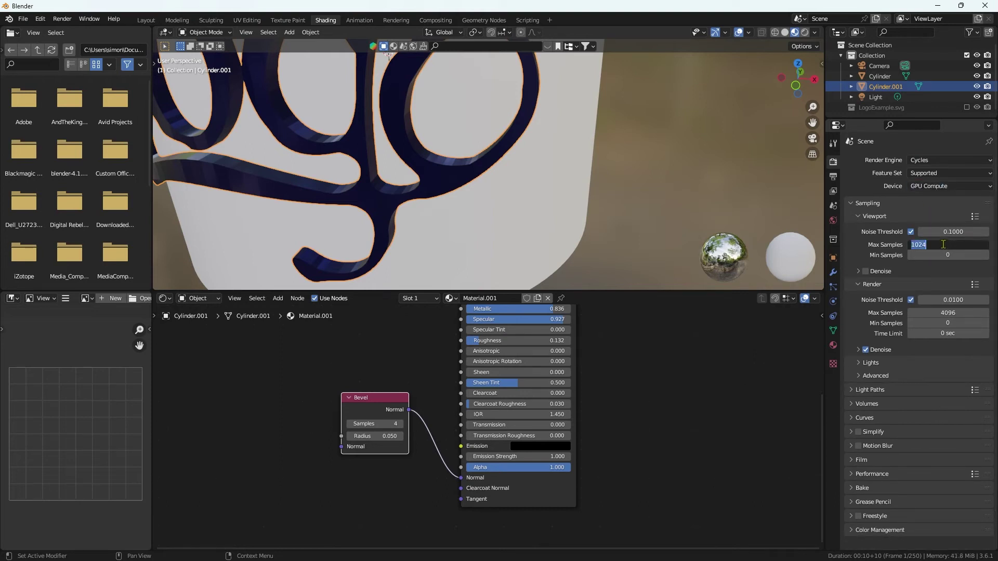
text(16)
key(Tab)
click(964, 314)
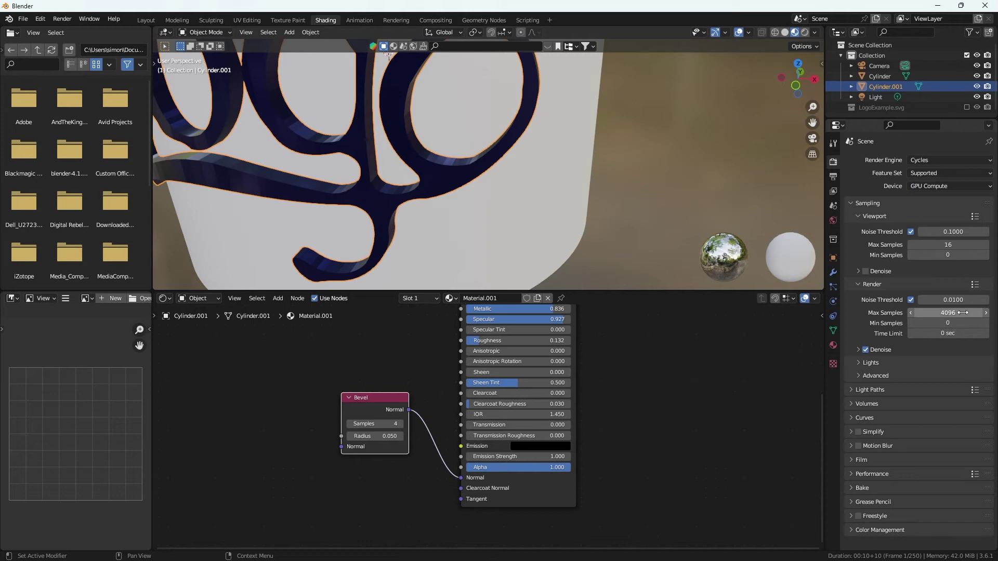
text(16)
key(Return)
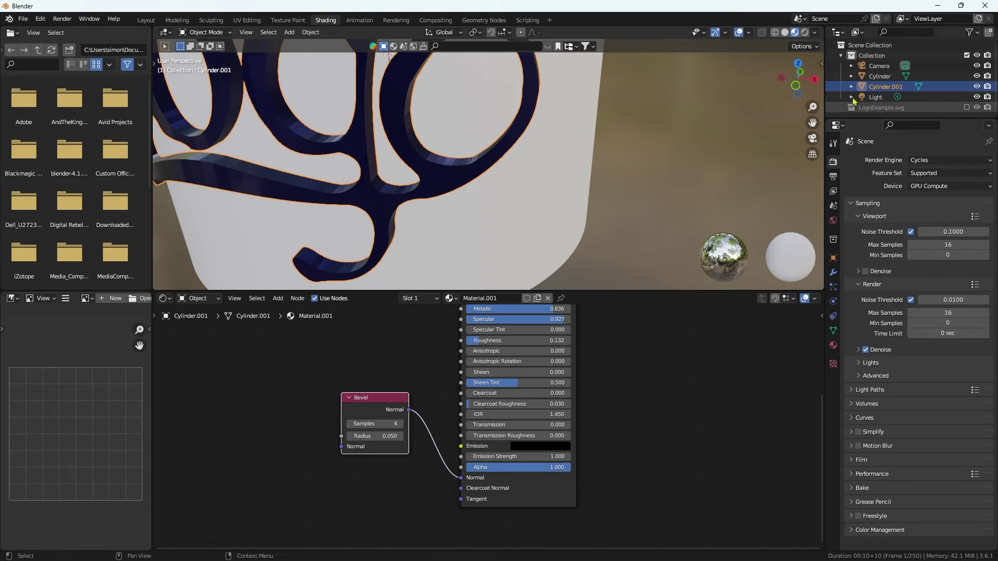
- Switch the viewport to Rendered shading and orbit around the logo
click(804, 32)
scroll(519, 190, down, 3)
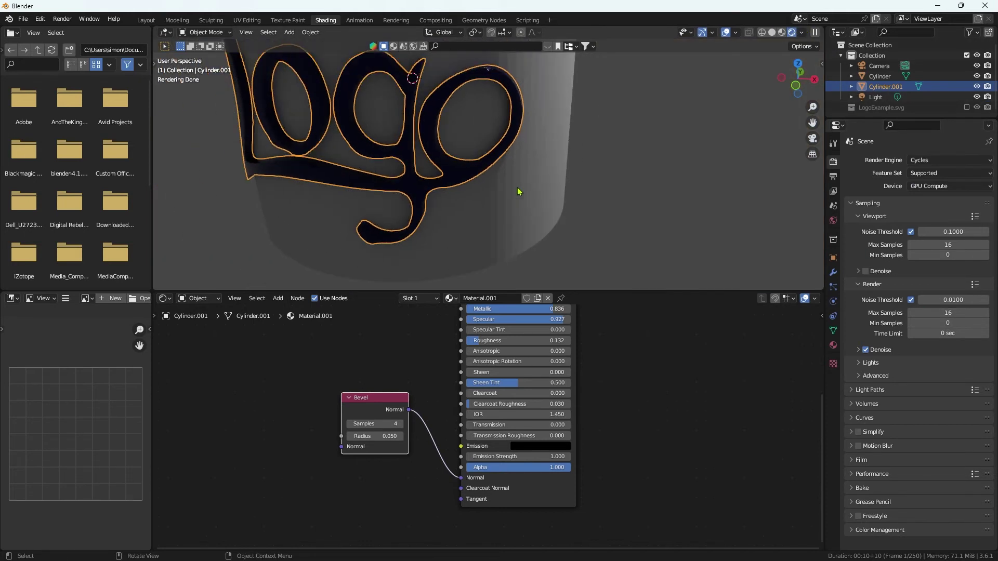
scroll(519, 192, up, 6)
mouse_move(519, 192)
middle_down()
mouse_move(572, 178)
mouse_move(468, 200)
mouse_move(510, 205)
mouse_move(531, 185)
middle_up()
scroll(470, 200, down, 2)
scroll(530, 185, down, 3)
- Select the Light, render a test frame with F12, and close the render window
click(876, 97)
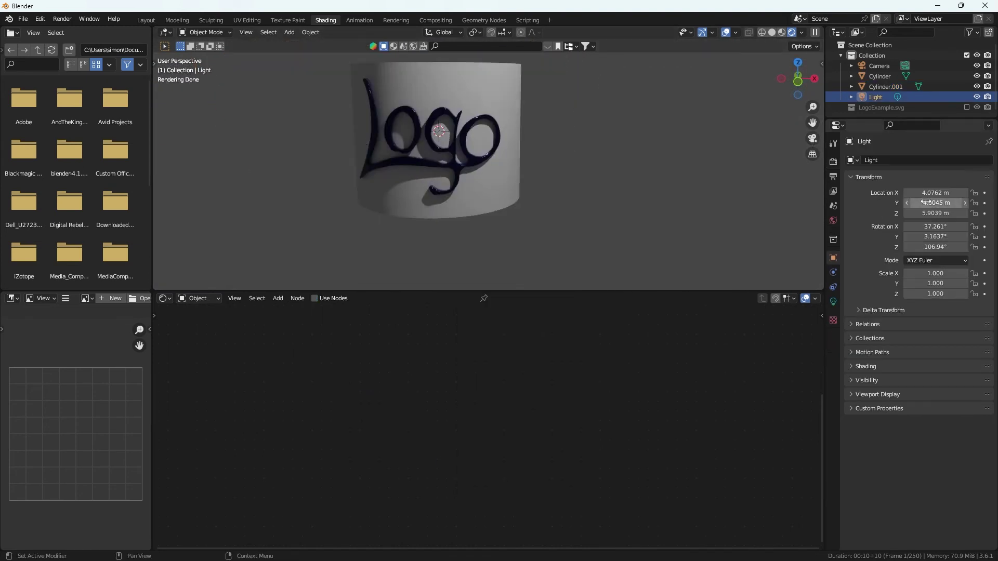
key(F12)
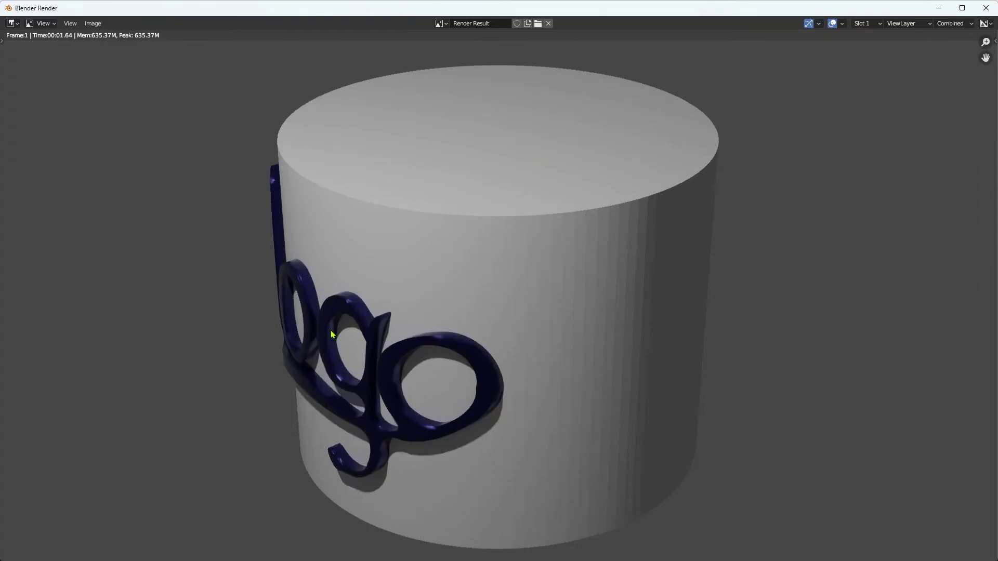
key(Escape)
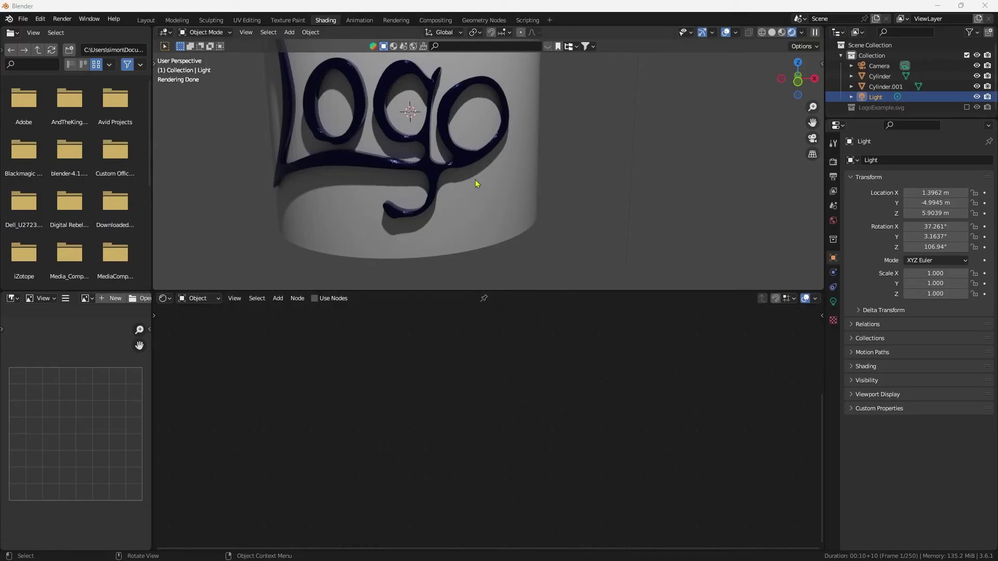
scroll(476, 177, up, 3)
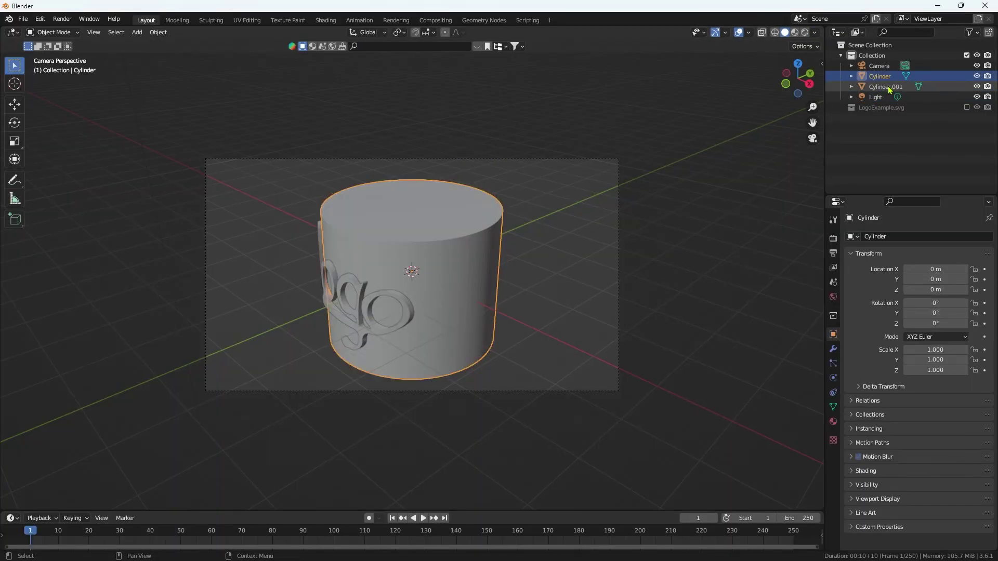
- Parent Cylinder.001 under Cylinder and rotate Cylinder 40° on Z so the logo faces the camera
click(889, 89)
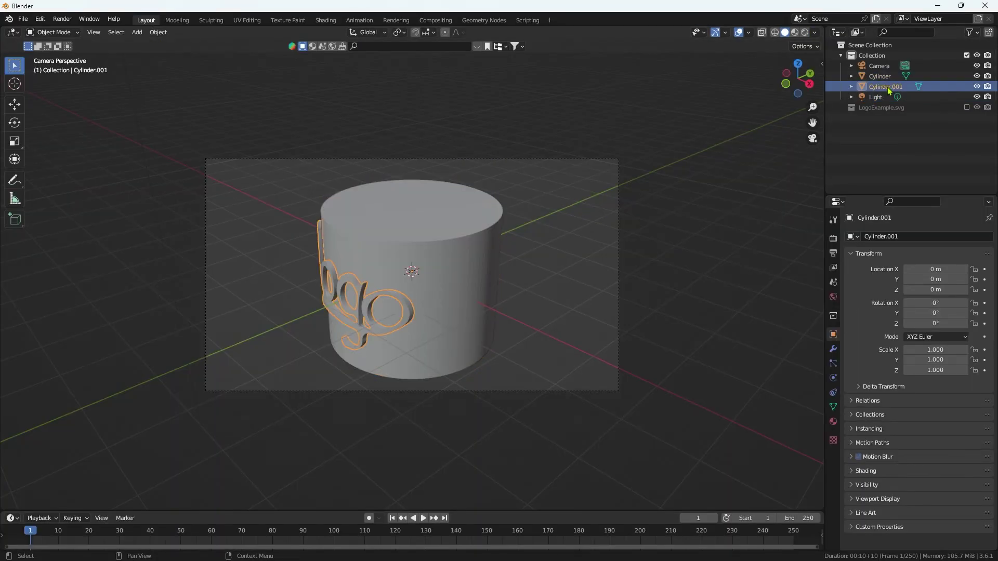
drag(888, 88, 881, 80)
click(882, 78)
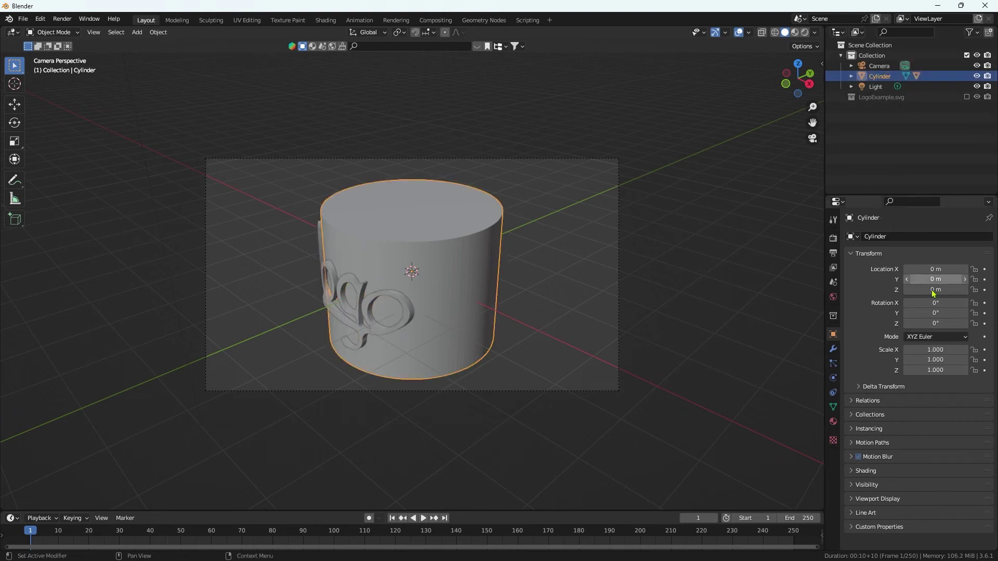
mouse_move(935, 323)
mouse_down()
mouse_move(956, 323)
mouse_move(922, 323)
mouse_move(941, 323)
mouse_up()
- Render the scene again with F12 and minimise the render window
key(F12)
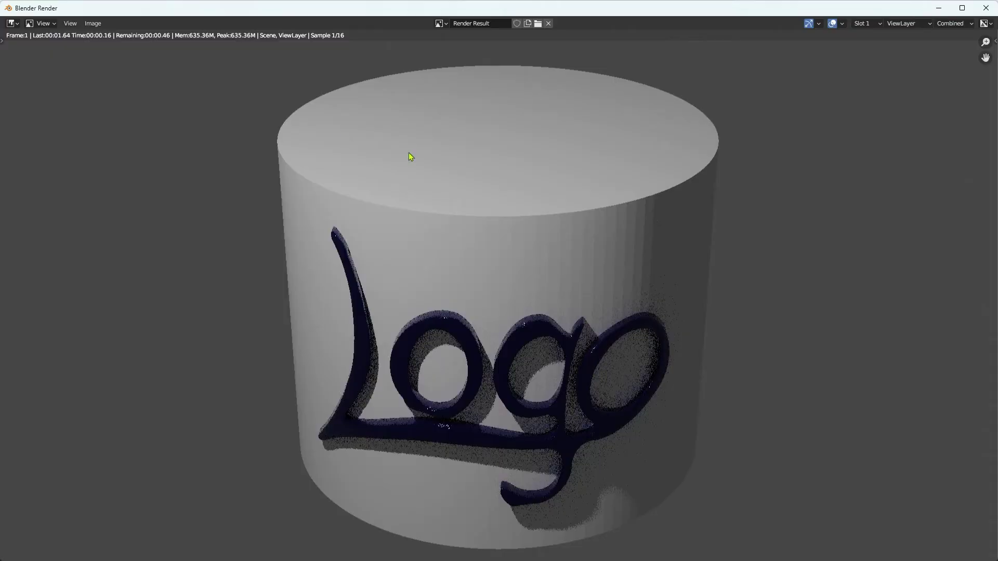
scroll(590, 297, up, 1)
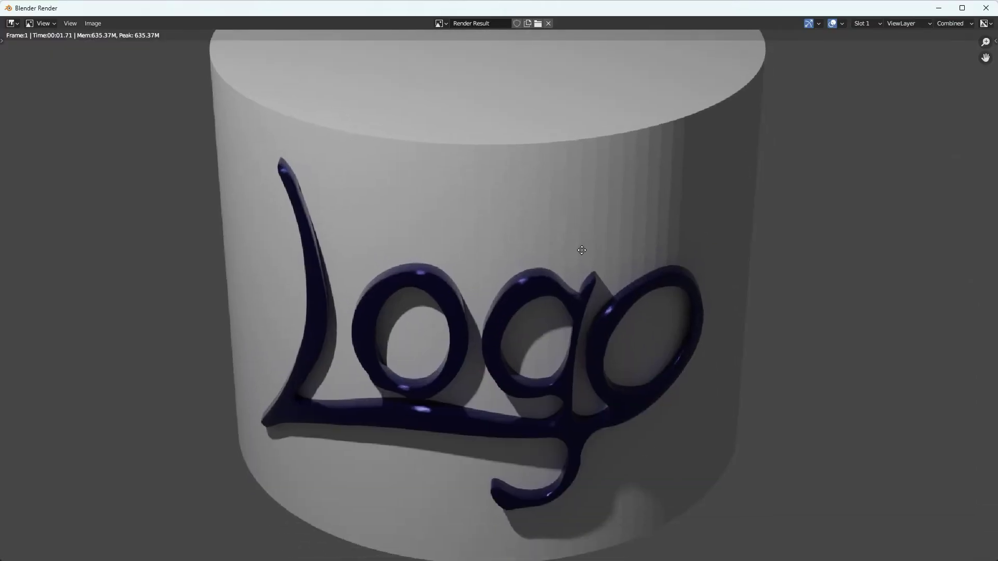
scroll(583, 244, up, 1)
click(939, 8)
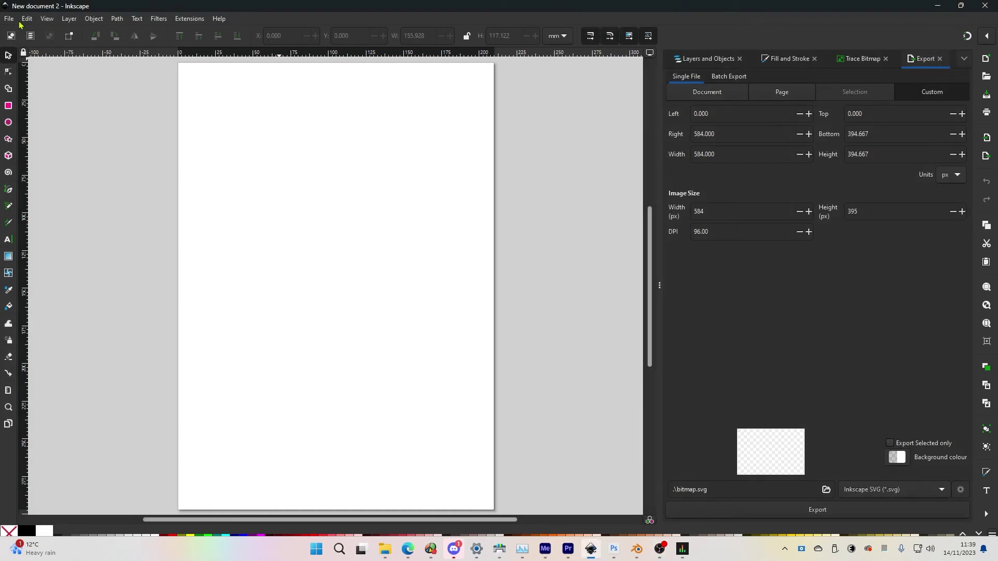
- Open FishFilled.pdf from the File menu and select the scanned fish image
click(14, 19)
click(23, 58)
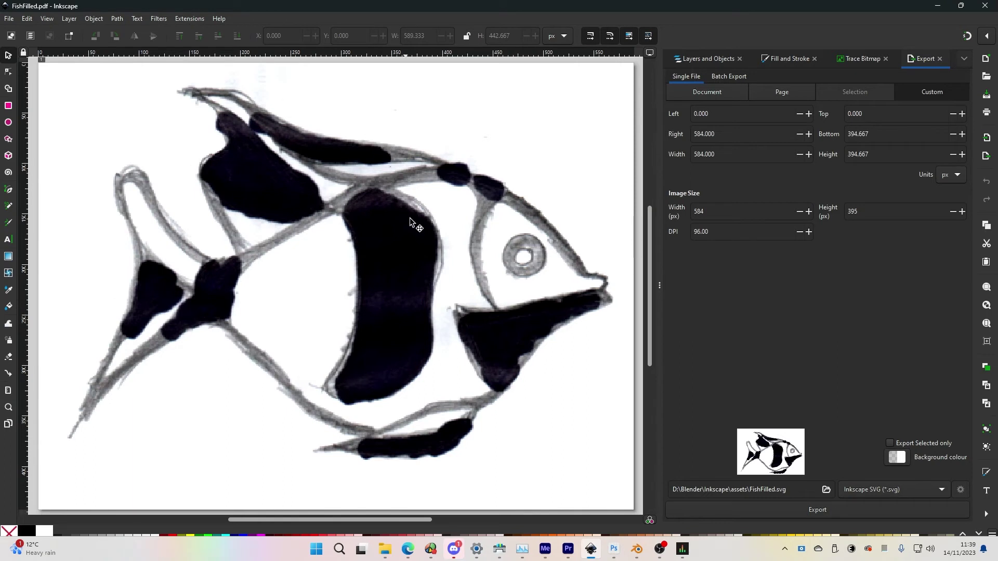
click(394, 334)
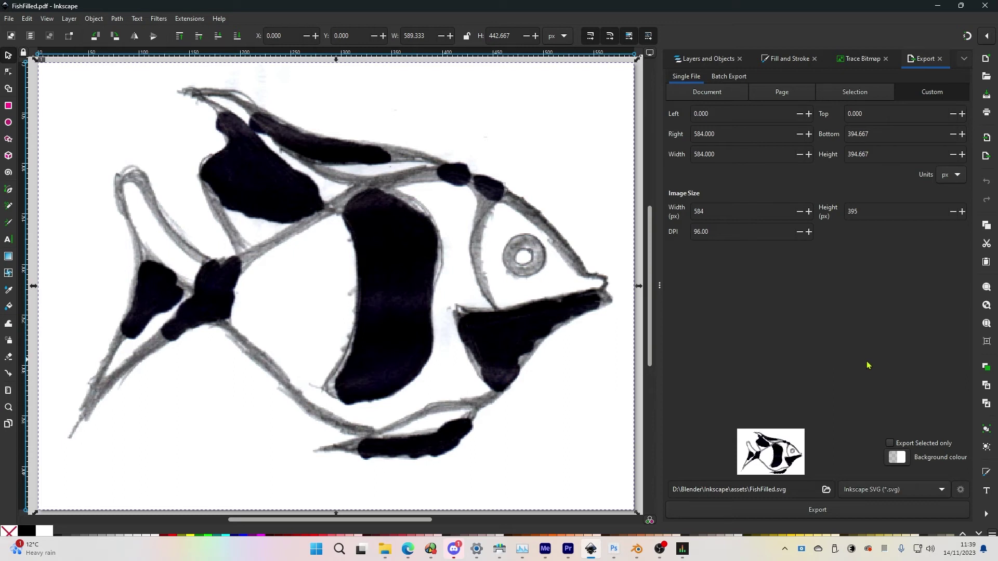
- Trace the fish bitmap with a higher threshold and speckles at 1000, then undo the trace
click(872, 61)
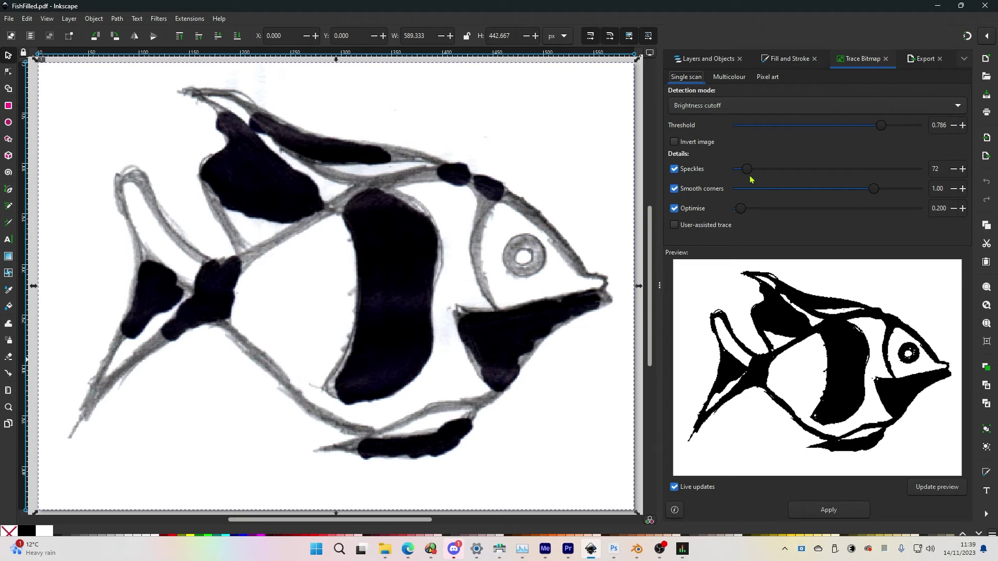
mouse_move(884, 127)
mouse_down()
mouse_move(842, 130)
mouse_move(890, 130)
mouse_up()
drag(751, 171, 931, 171)
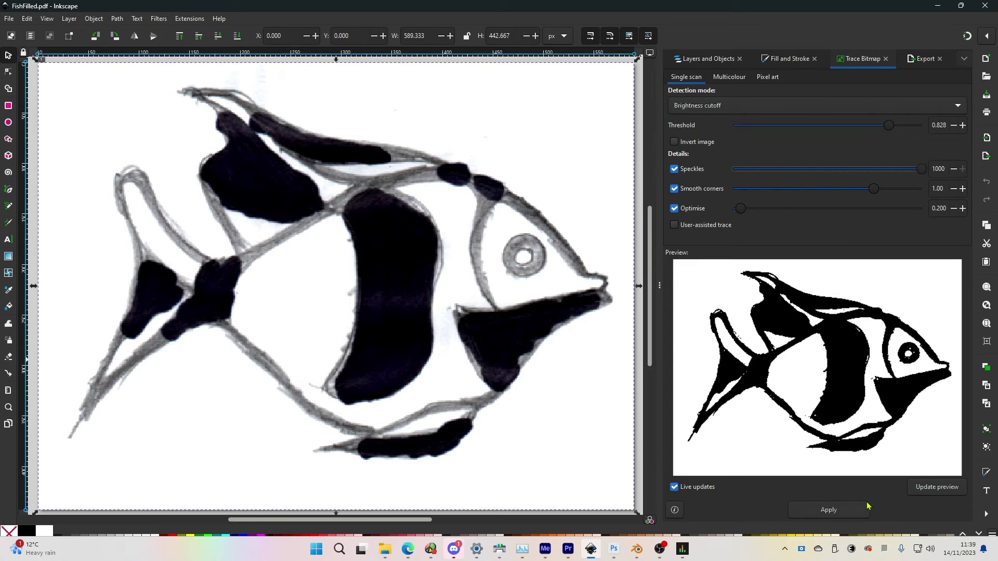
click(830, 510)
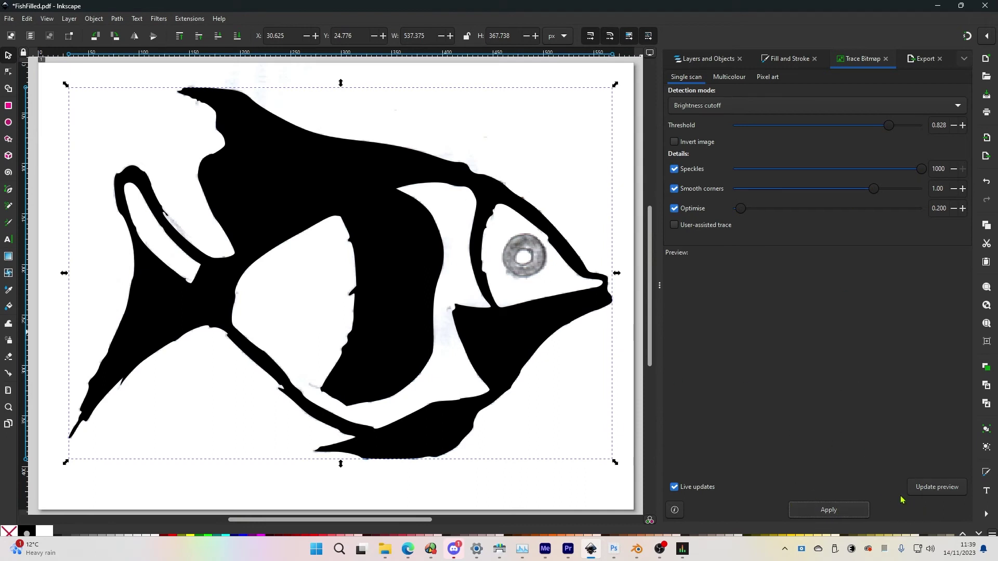
key(ctrl+z)
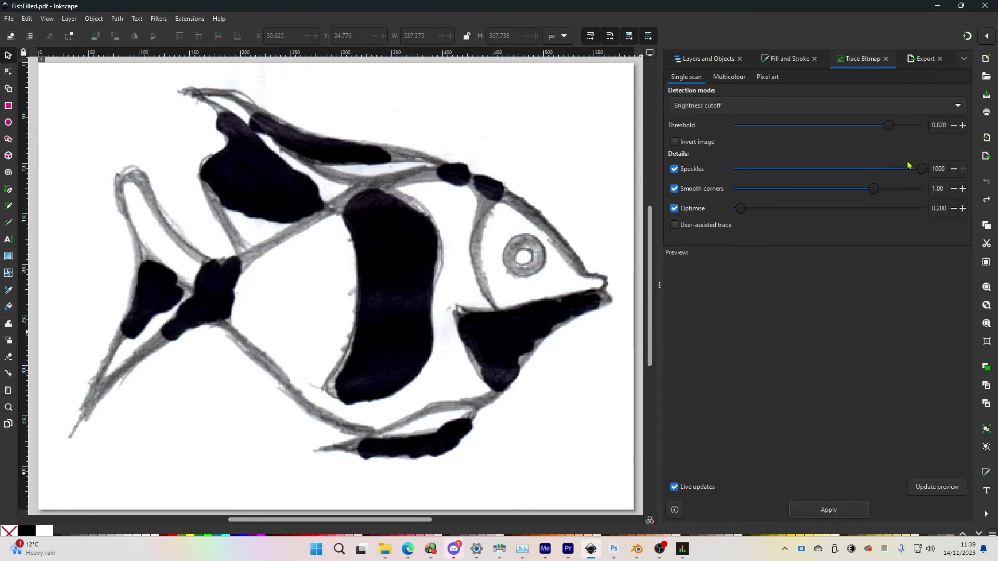
- Retrace the fish with speckles reduced to 19, inspect the path's nodes, and reopen Export
drag(909, 165, 751, 196)
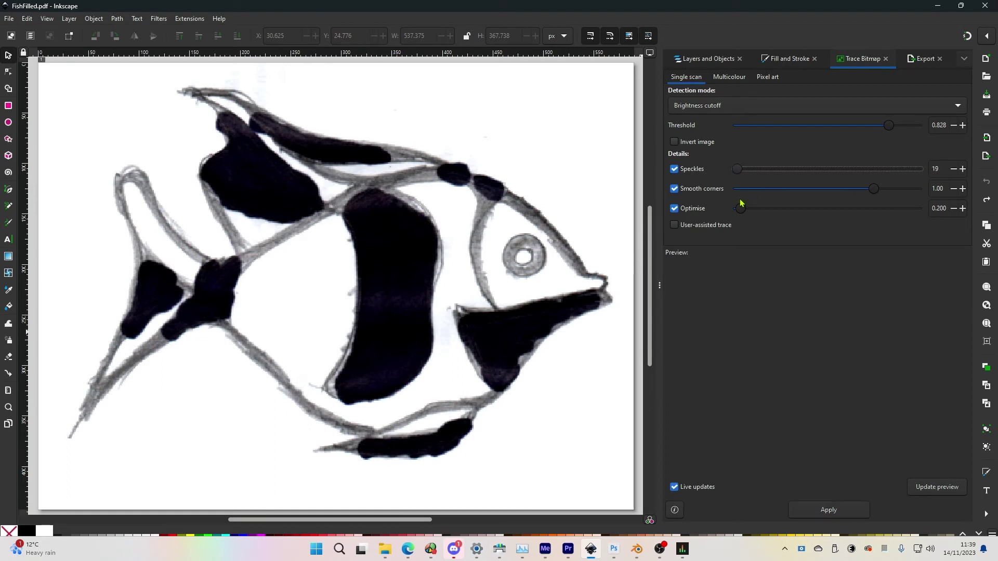
click(831, 511)
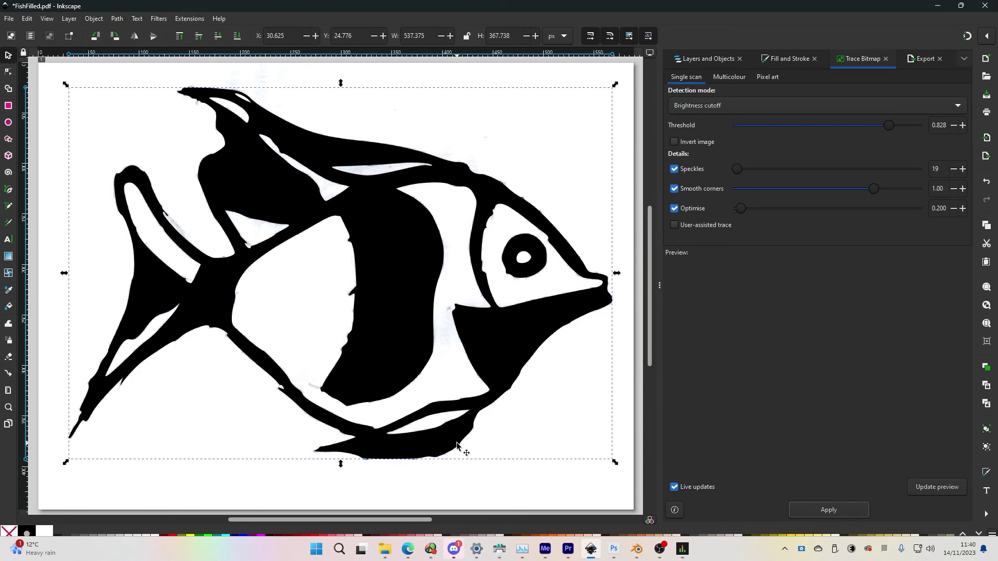
click(280, 201)
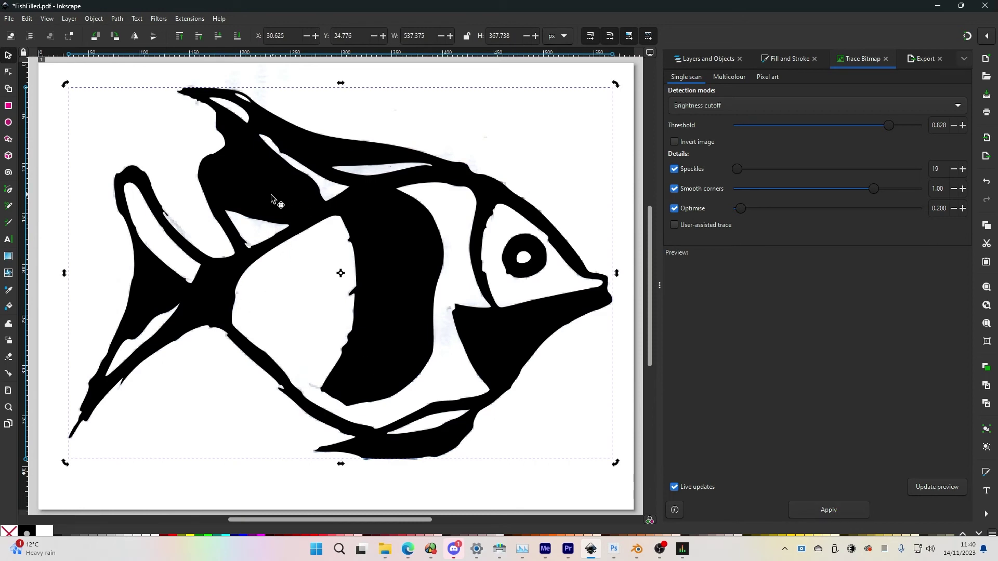
click(8, 71)
scroll(400, 366, down, 2)
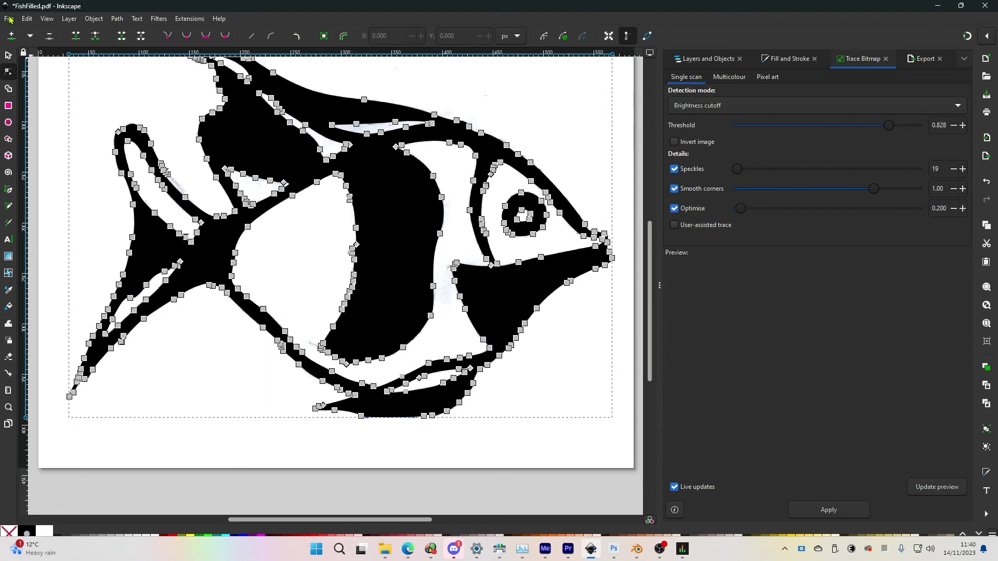
click(925, 59)
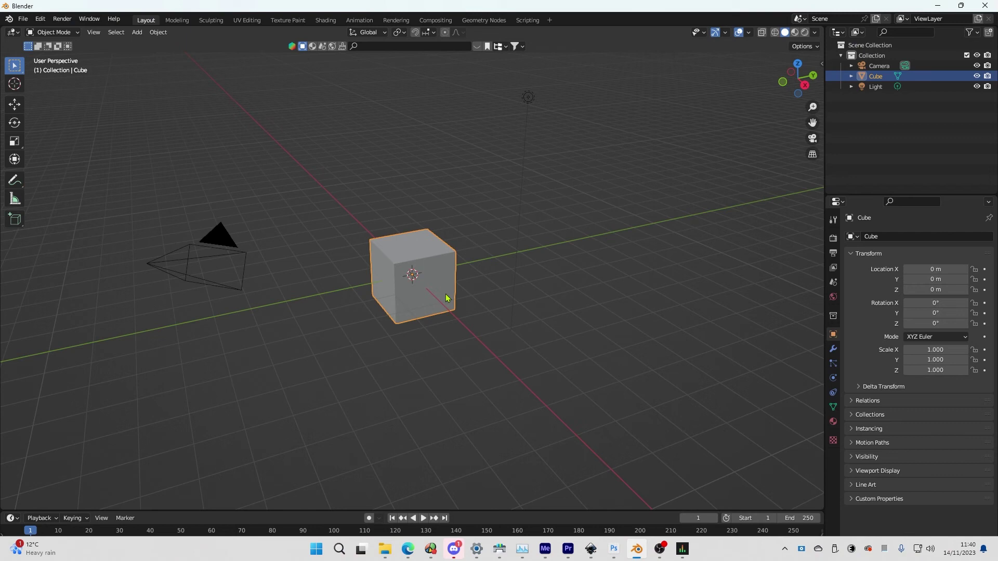
- Delete the default cube and import FishFilled.svg, selecting the resulting path1 curve
key(Delete)
click(23, 19)
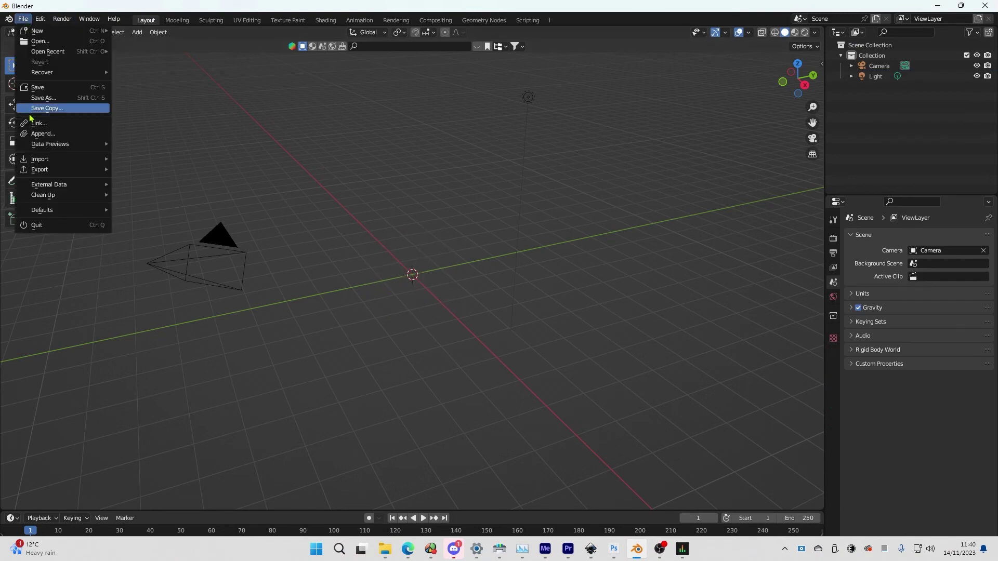
mouse_move(53, 161)
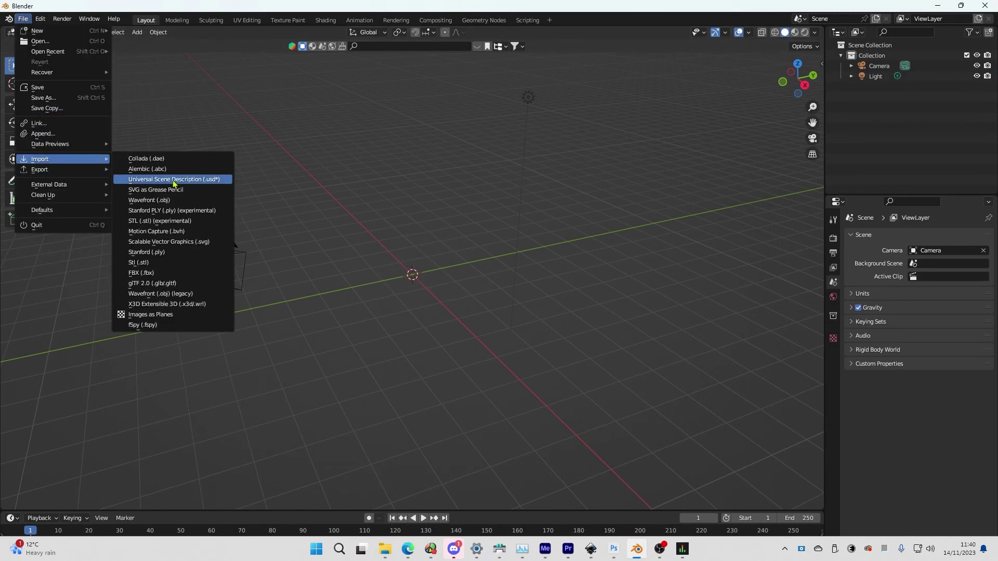
click(169, 242)
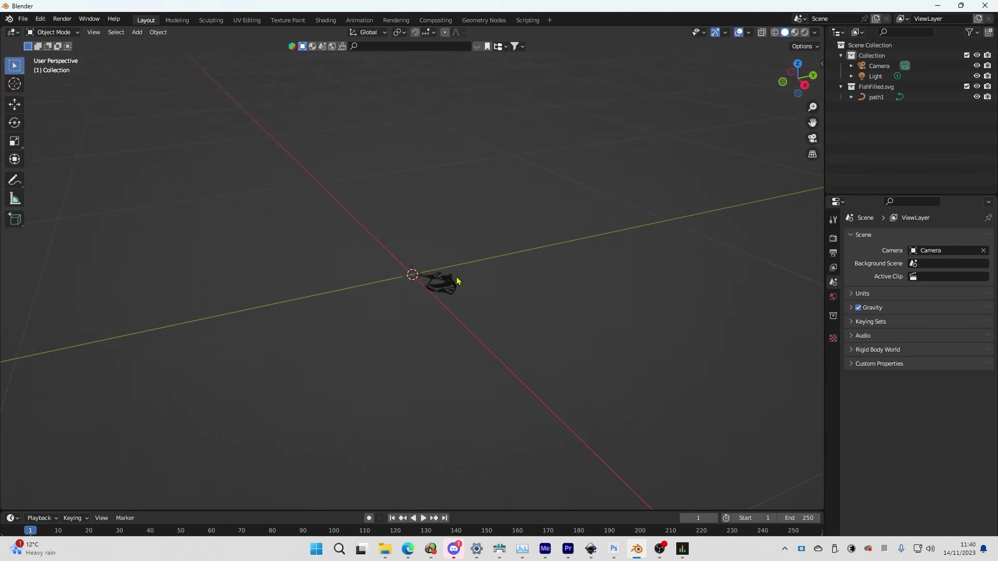
click(457, 282)
- Scale path1 to 15 and rotate it 90° on X to stand the fish upright
double_click(941, 351)
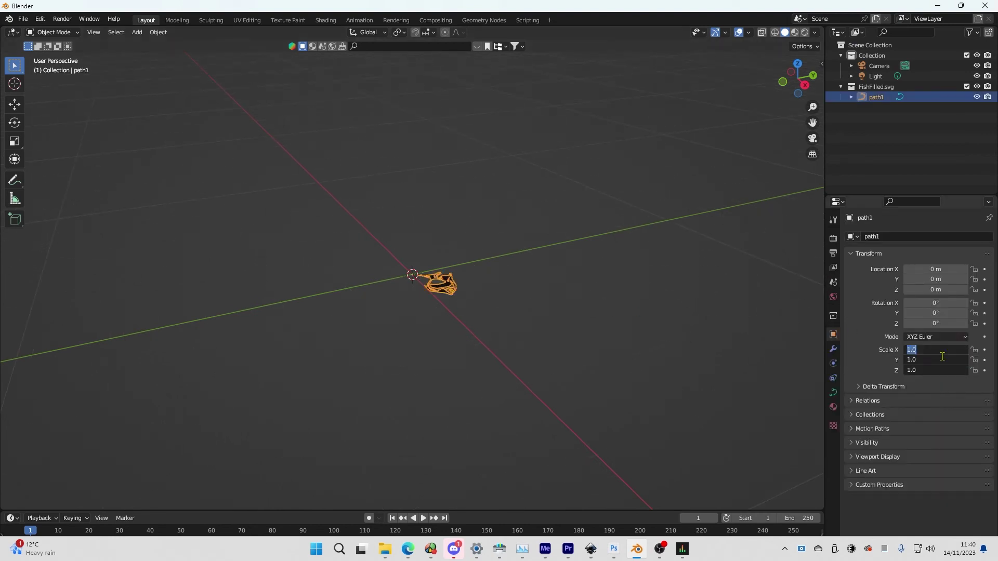
text(15)
key(Return)
drag(933, 302, 942, 303)
click(938, 302)
text(90)
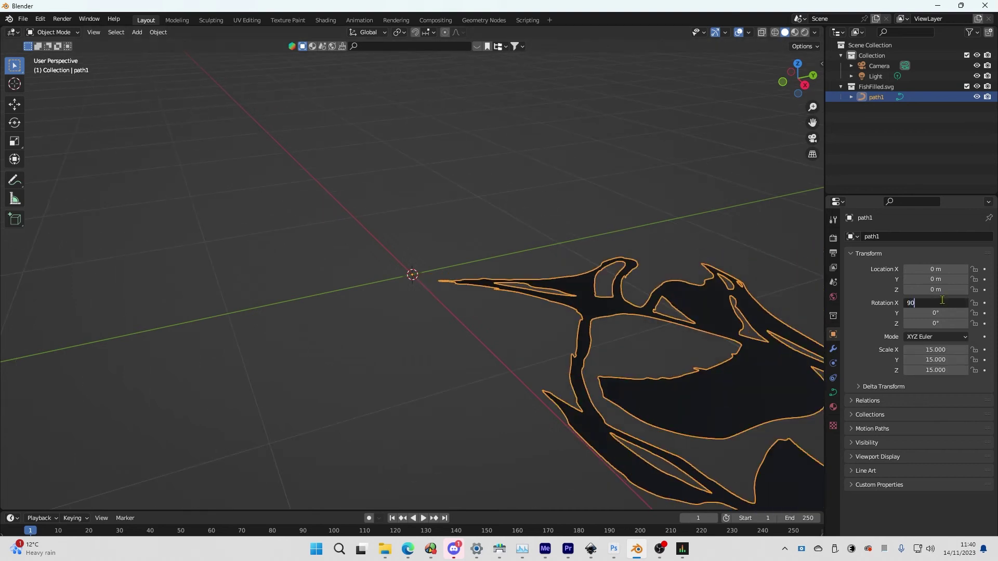
key(Return)
- Set the fish's origin to its surface centre of mass and move it to the world origin
scroll(684, 265, down, 3)
right_click(483, 206)
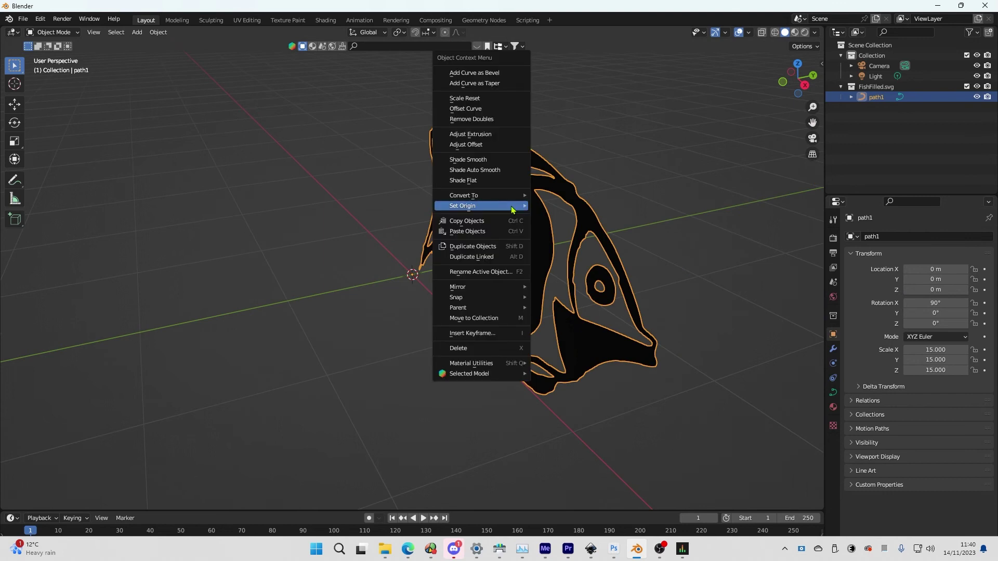
mouse_move(512, 209)
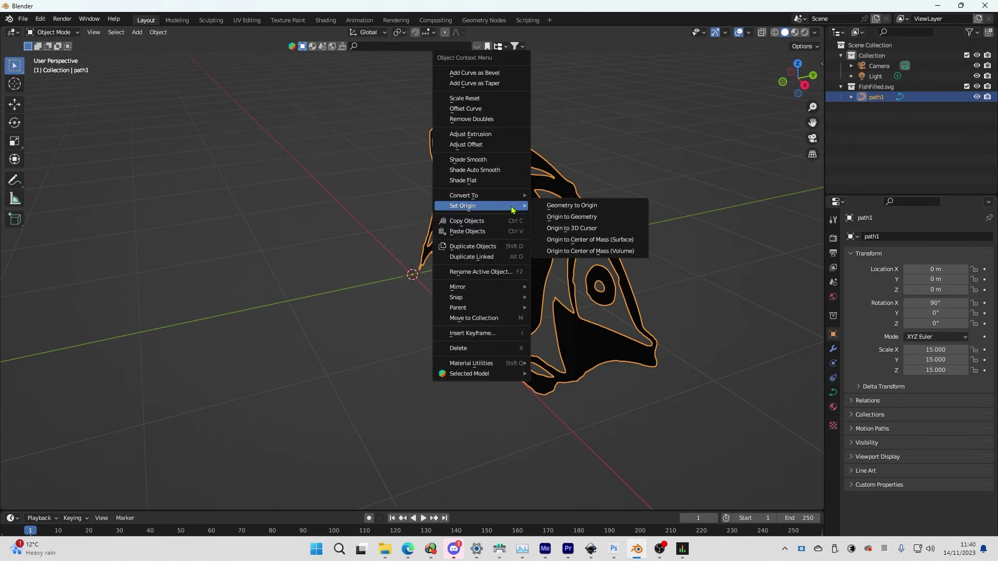
click(615, 249)
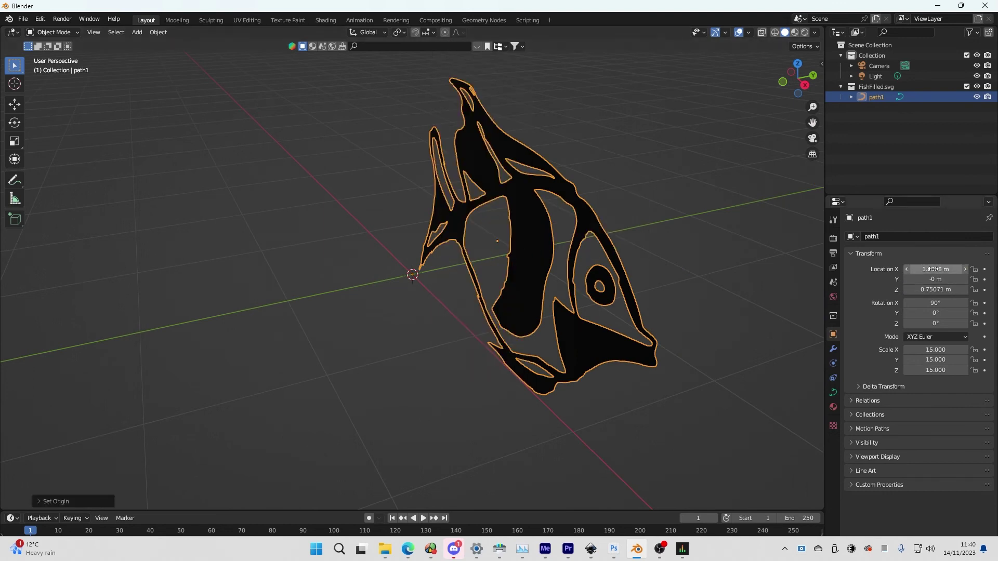
key(BackSpace)
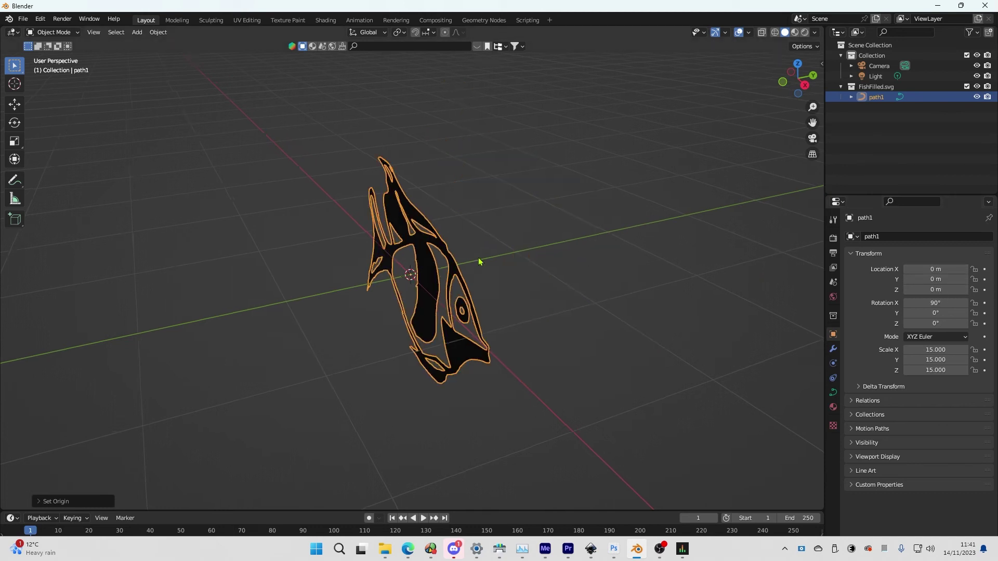
- Orbit and zoom around the fish, closing in on its tail fins
middle_drag(645, 202, 567, 227)
scroll(598, 208, up, 3)
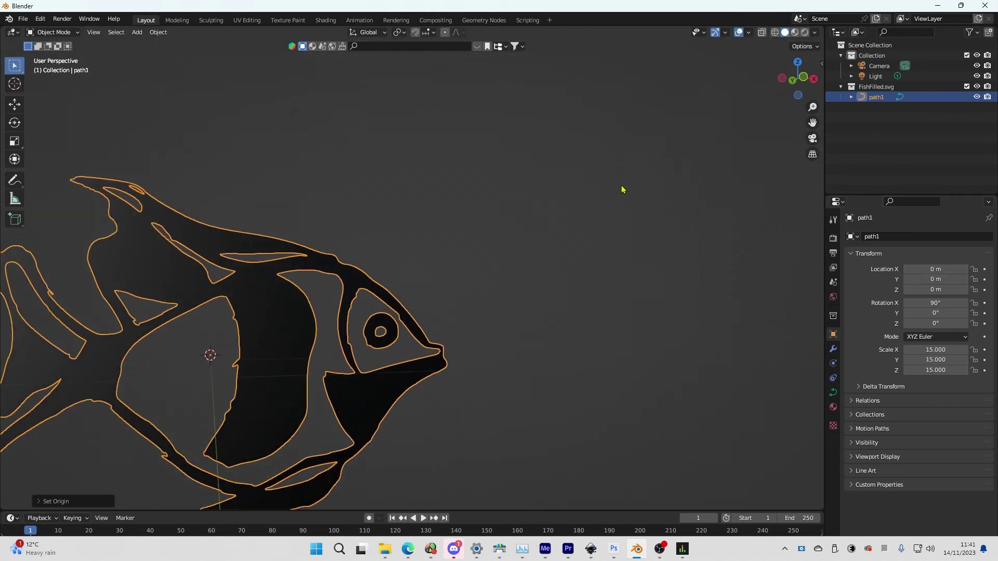
middle_drag(622, 187, 688, 164)
scroll(646, 207, down, 2)
scroll(644, 208, up, 6)
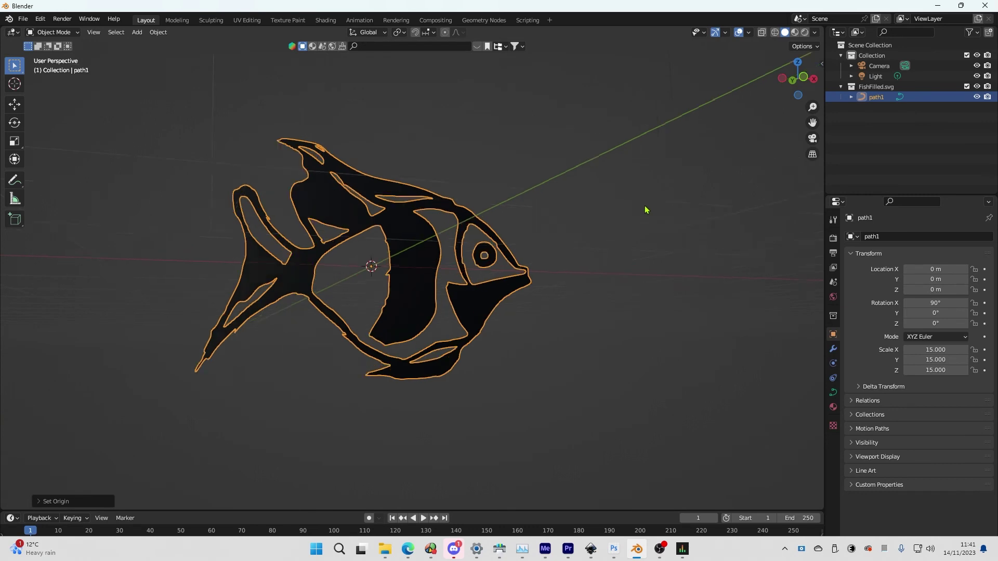
scroll(627, 221, down, 4)
mouse_move(615, 225)
middle_down()
mouse_move(601, 216)
mouse_move(599, 236)
middle_up()
scroll(430, 273, up, 3)
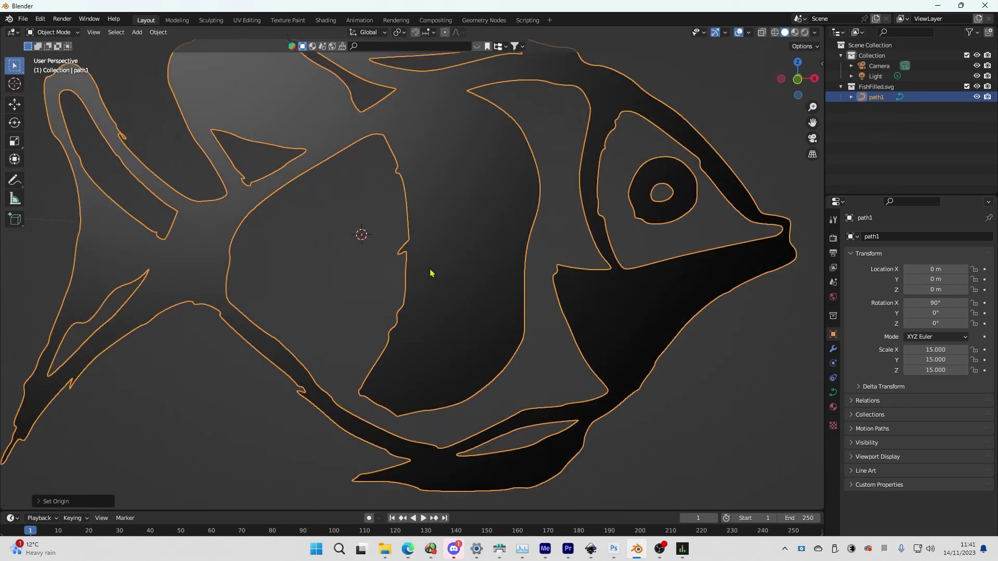
scroll(431, 273, down, 3)
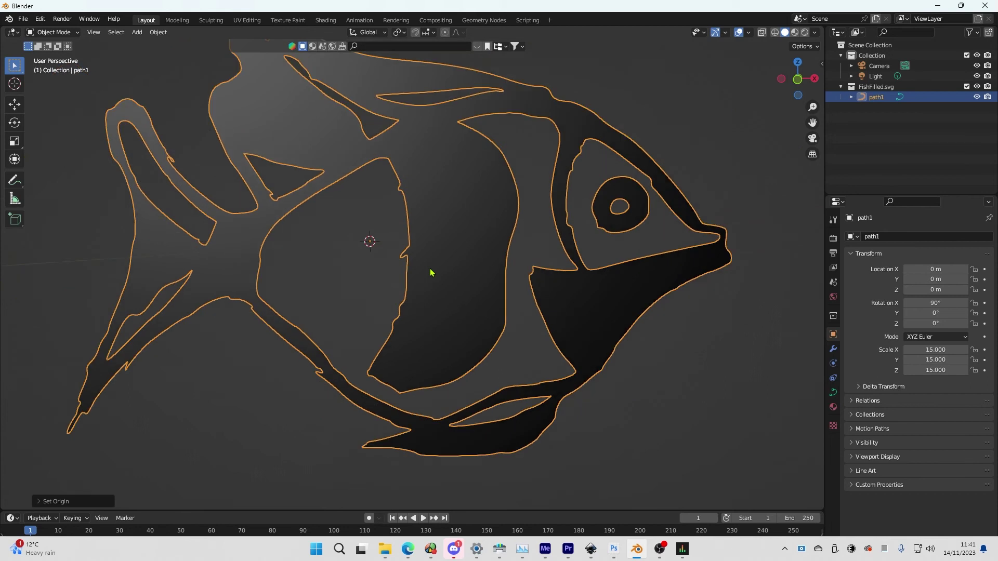
scroll(431, 273, down, 1)
scroll(211, 187, up, 4)
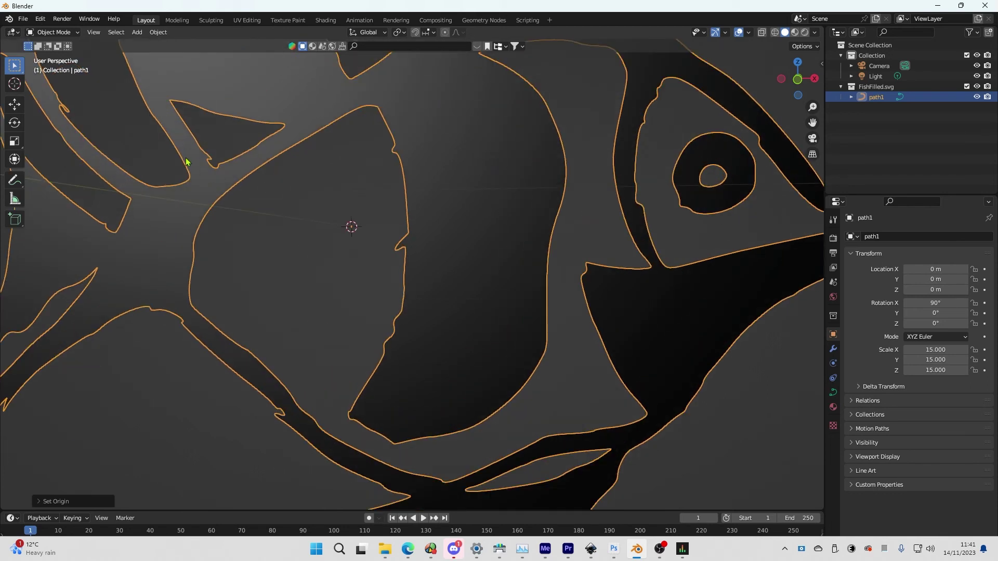
scroll(211, 187, up, 2)
shift+middle_drag(211, 187, 411, 253)
scroll(289, 214, up, 3)
scroll(374, 259, up, 1)
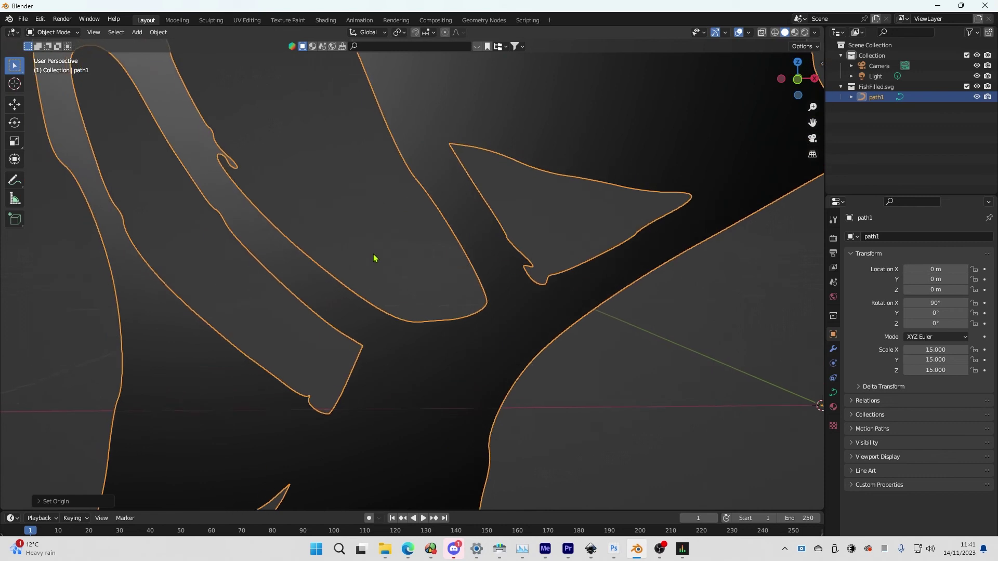
scroll(421, 279, up, 2)
- In Edit Mode, box-select and delete the stray control points by the fin, then return to Object Mode
click(56, 32)
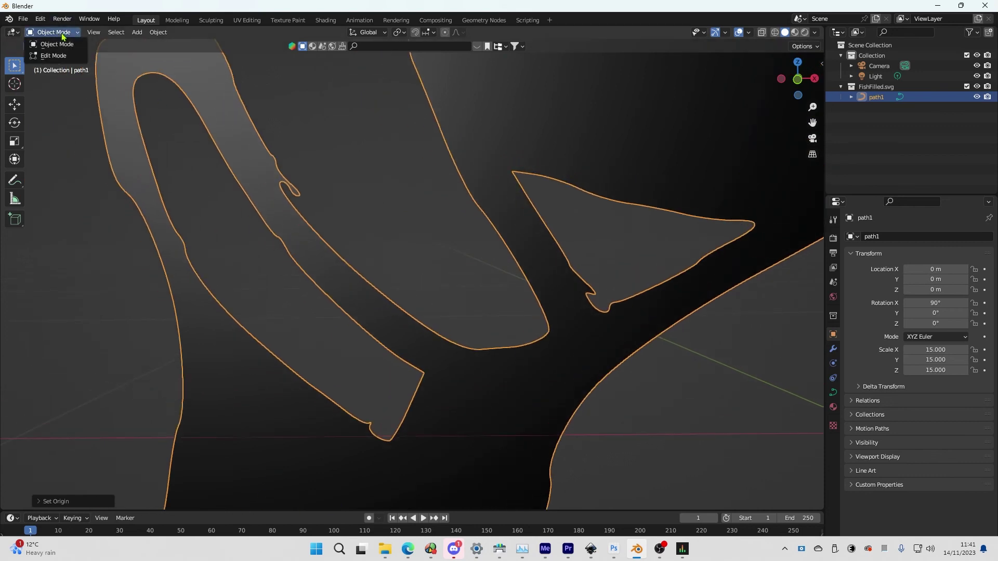
click(53, 56)
drag(325, 161, 277, 201)
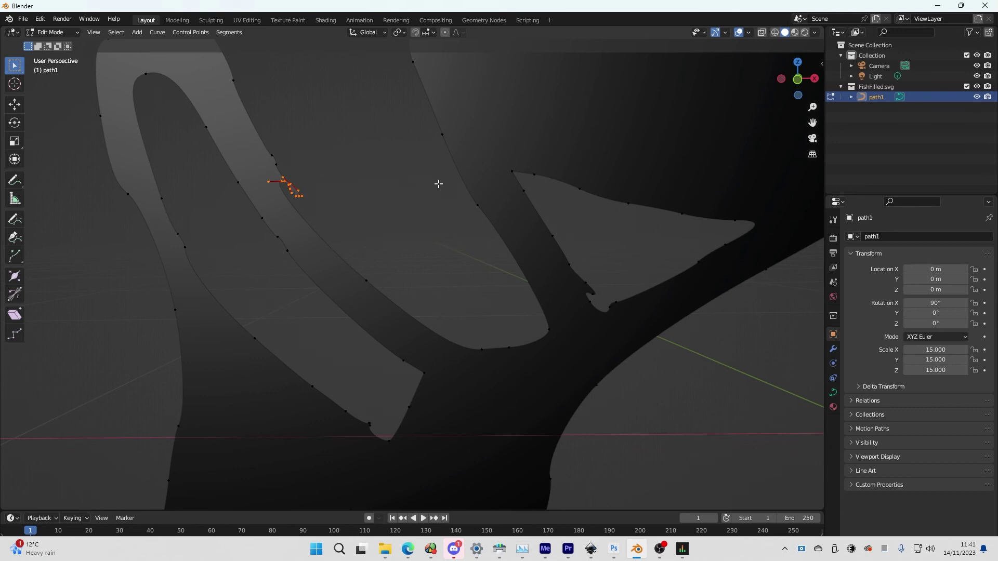
key(x)
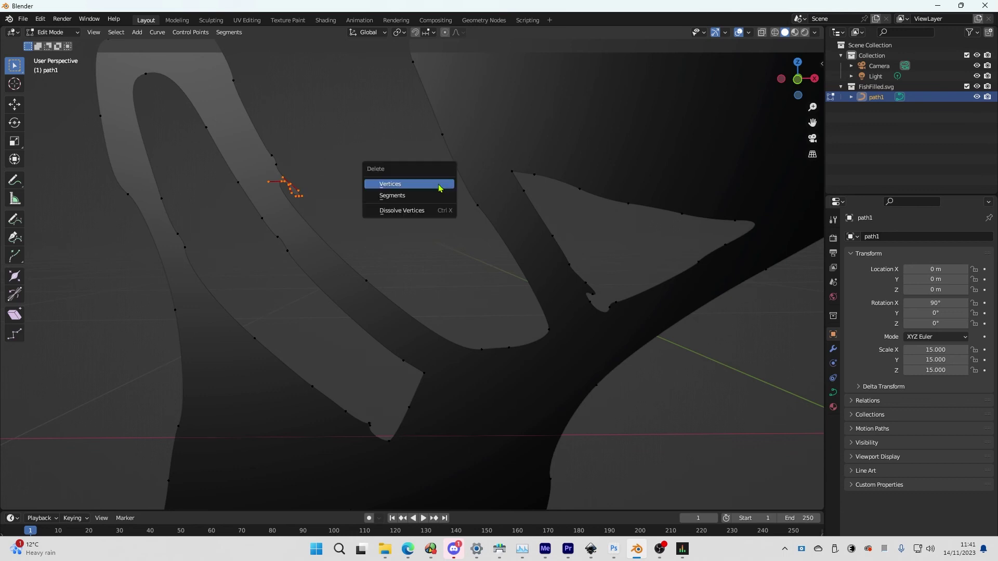
click(440, 186)
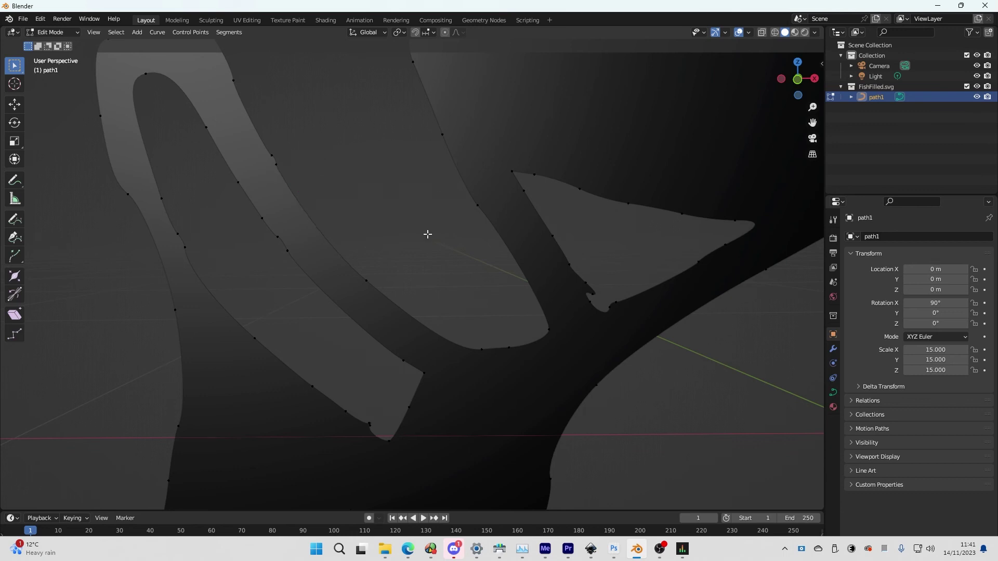
scroll(427, 234, down, 8)
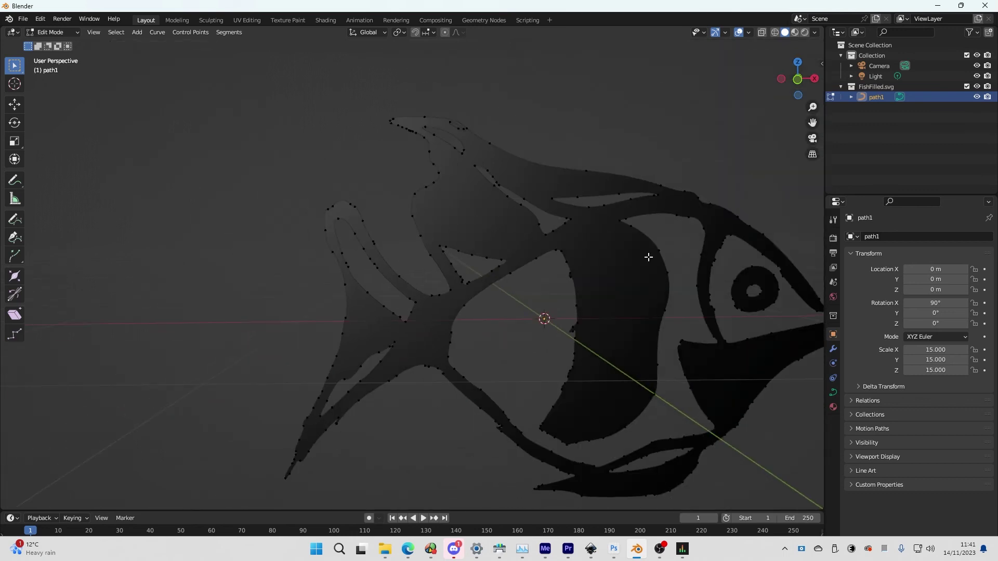
shift+middle_drag(648, 257, 506, 230)
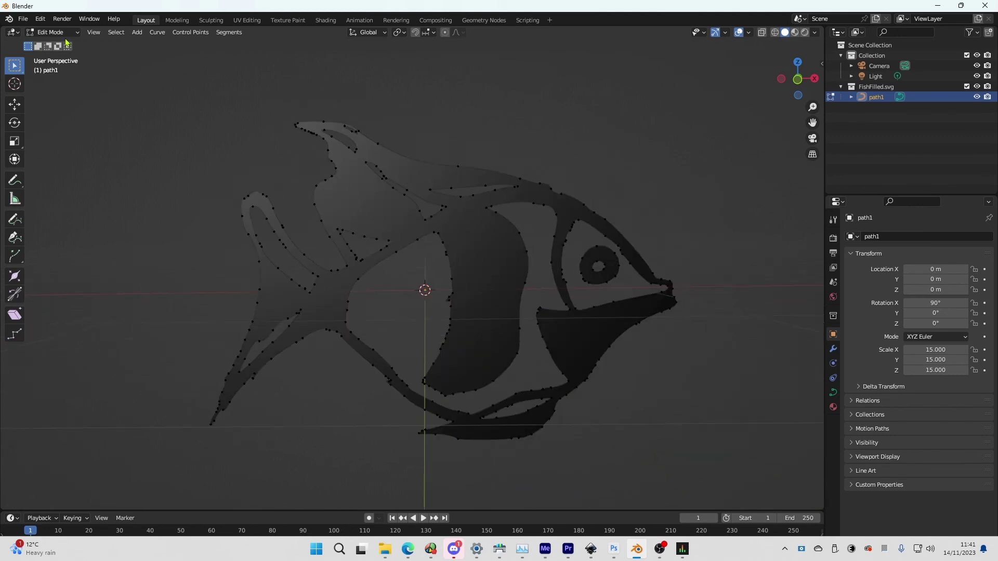
click(67, 32)
click(52, 42)
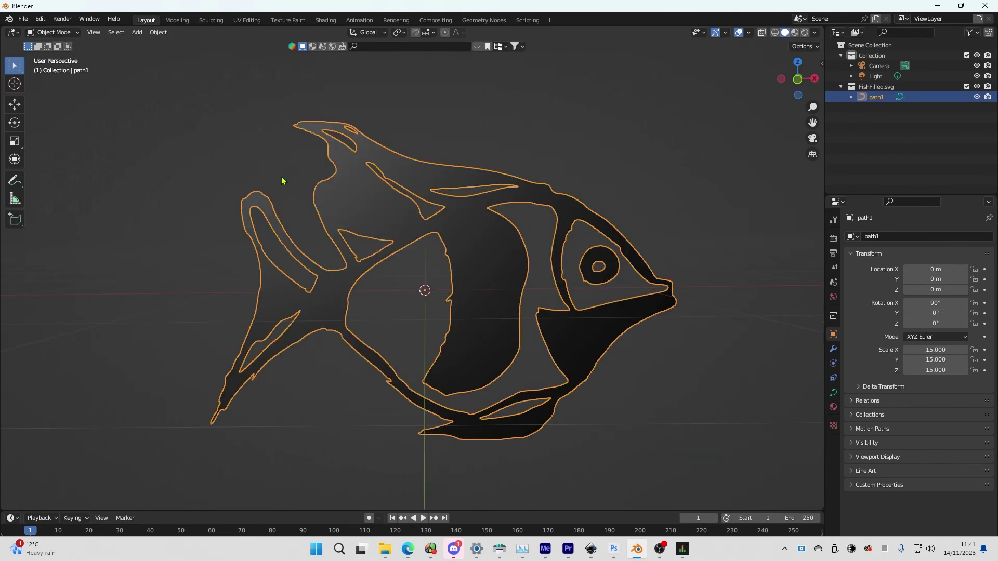
- Add a plane rotated 90° on X with a scale of 2 on every axis
scroll(282, 181, down, 2)
click(136, 31)
mouse_move(167, 50)
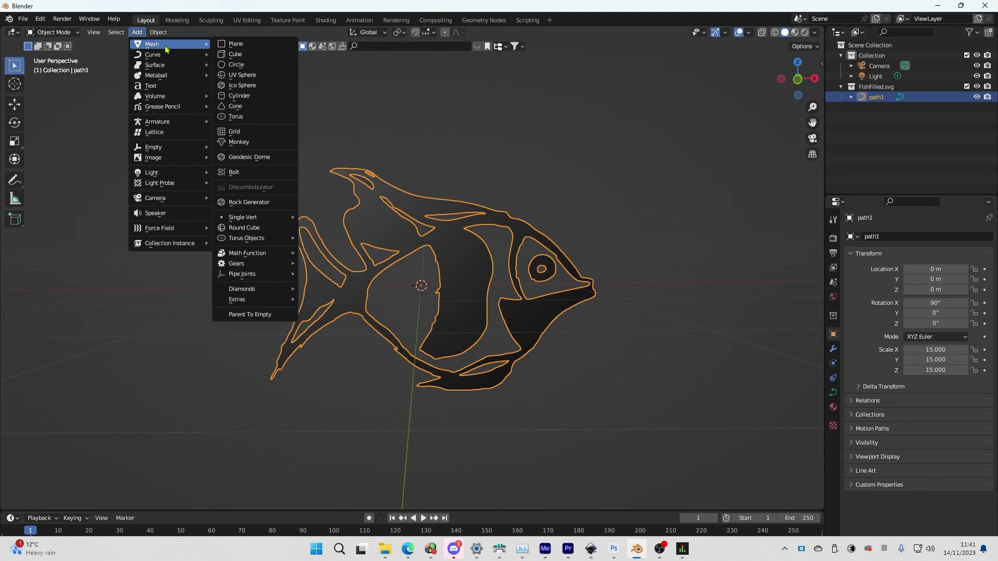
click(255, 45)
click(935, 303)
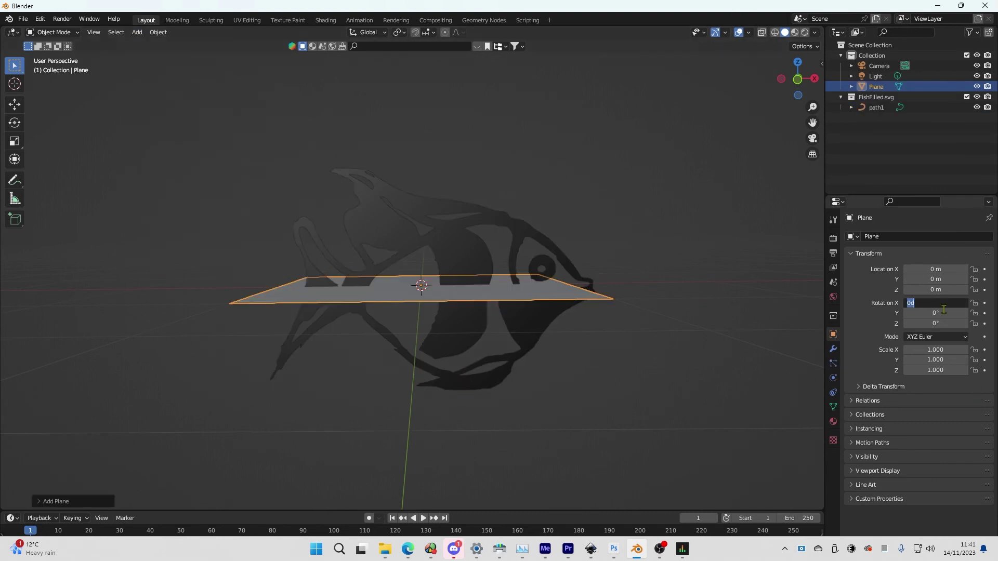
text(90)
key(Return)
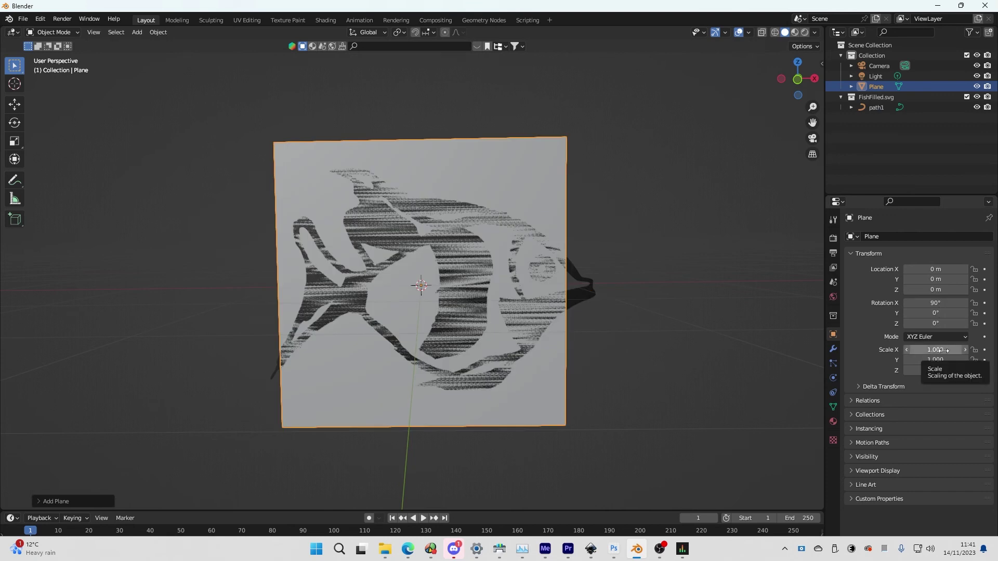
drag(945, 350, 945, 370)
text(2)
key(Return)
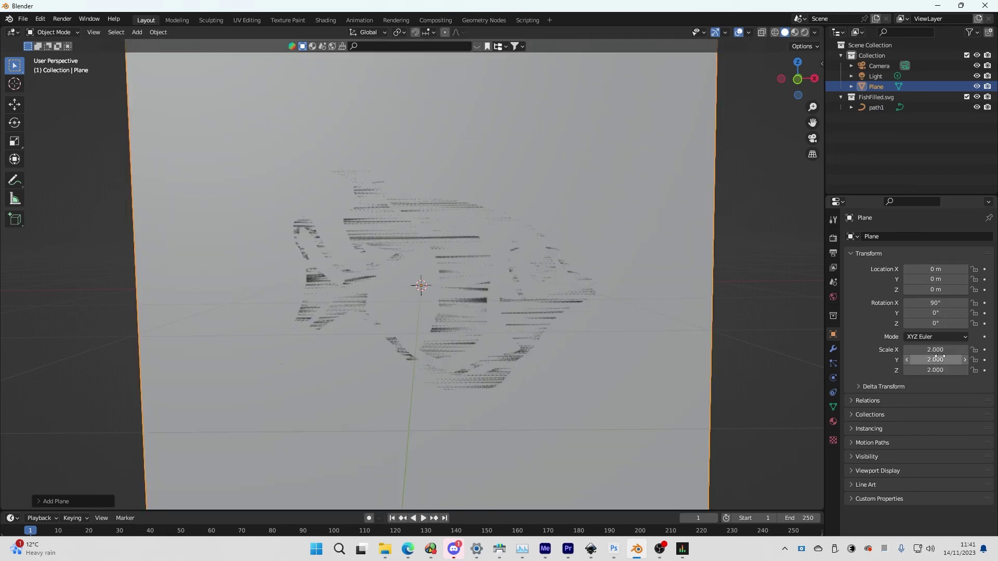
- Shift path1 to Y -0.02 m in front of the plane, then put the Plane into Edit Mode
click(877, 107)
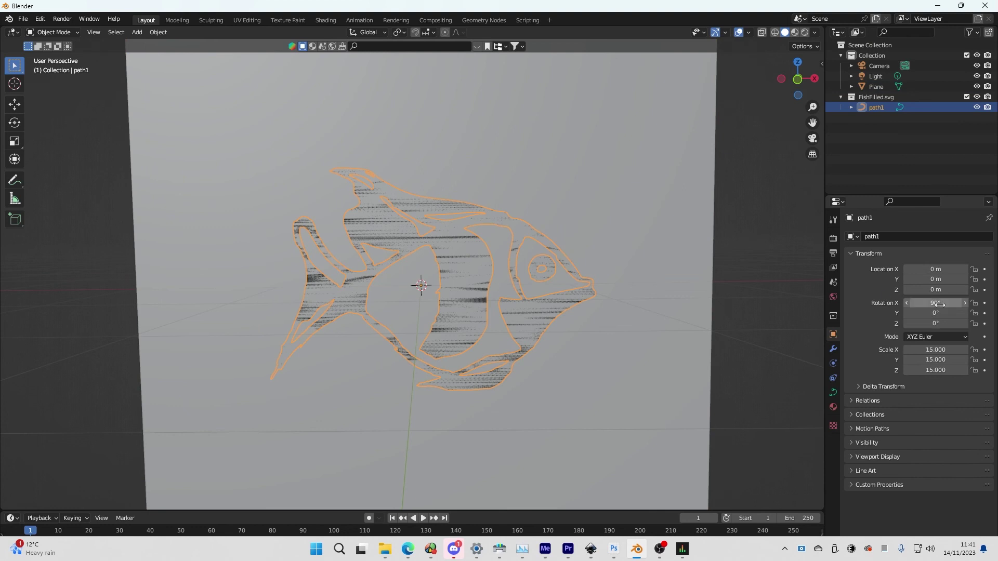
drag(936, 279, 926, 279)
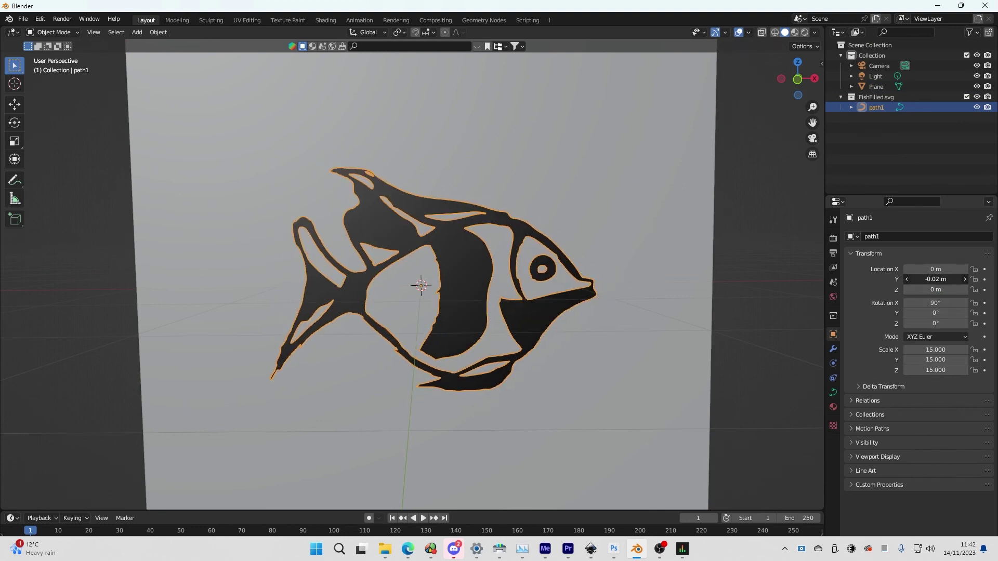
click(583, 141)
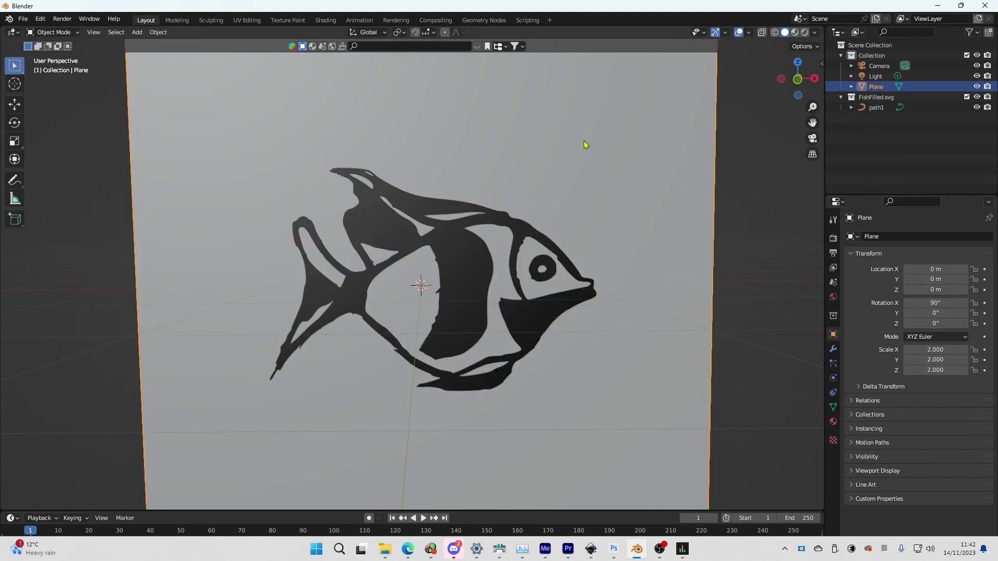
click(54, 32)
click(57, 56)
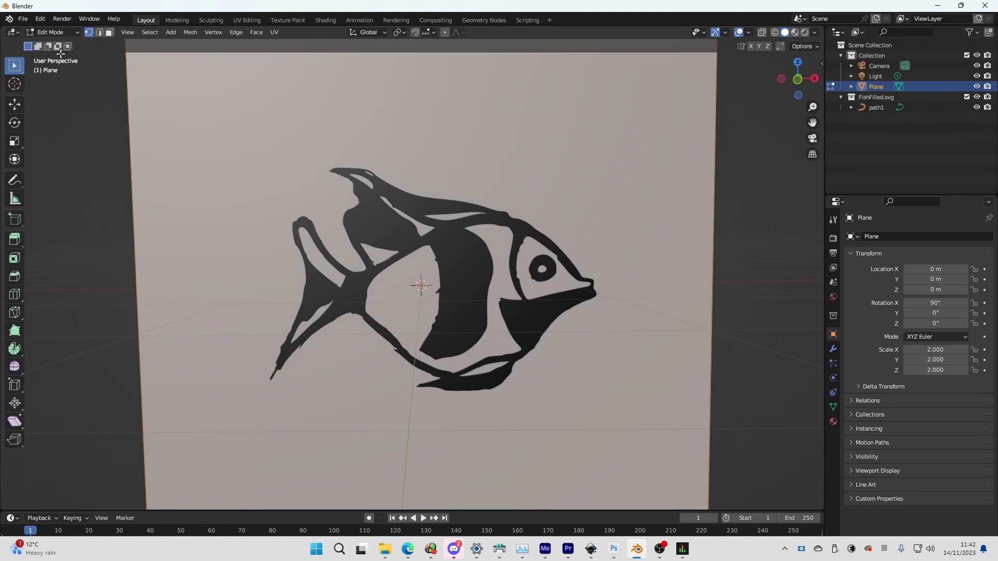
- From the front view, Knife Project the path1 fish outline into the plane
click(877, 108)
key(KP_1)
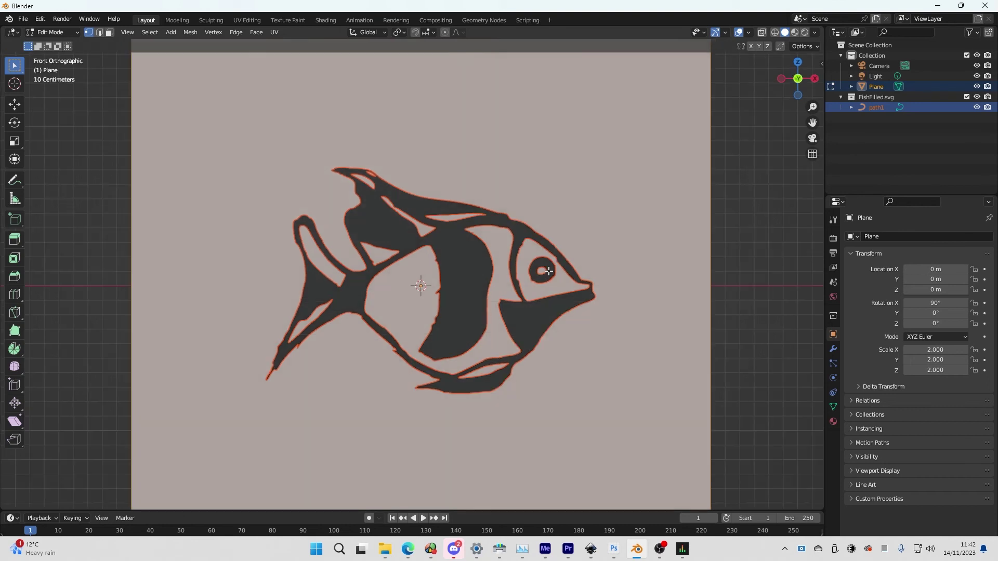
click(190, 33)
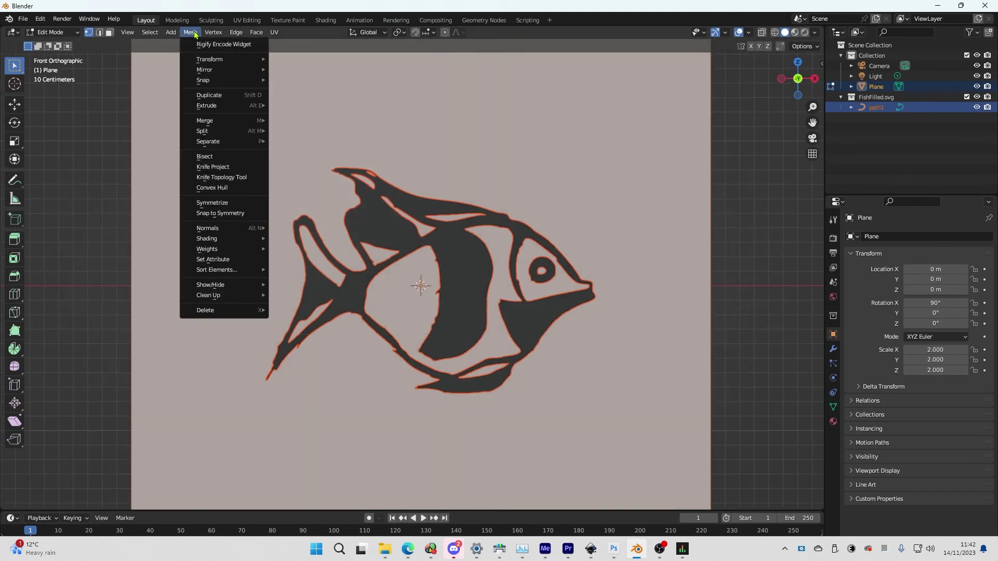
click(244, 167)
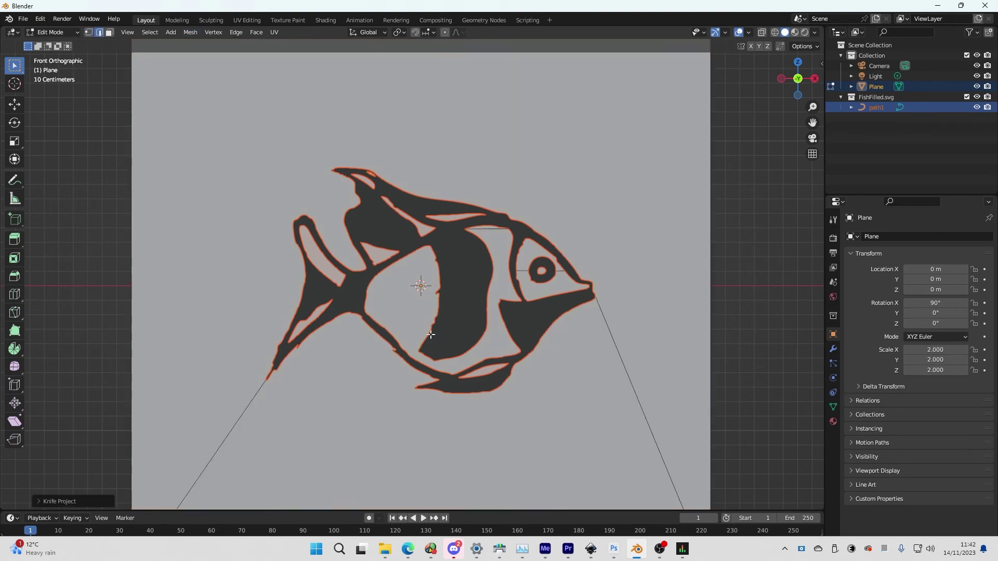
- Exclude the FishFilled.svg collection so only the cut plane shows
middle_drag(431, 334, 519, 260)
click(967, 97)
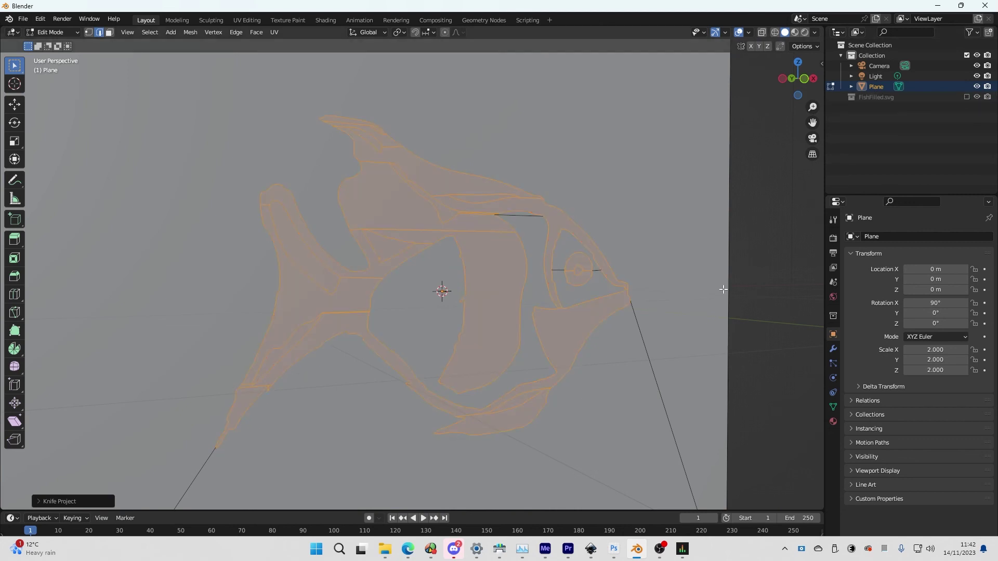
middle_drag(723, 289, 728, 312)
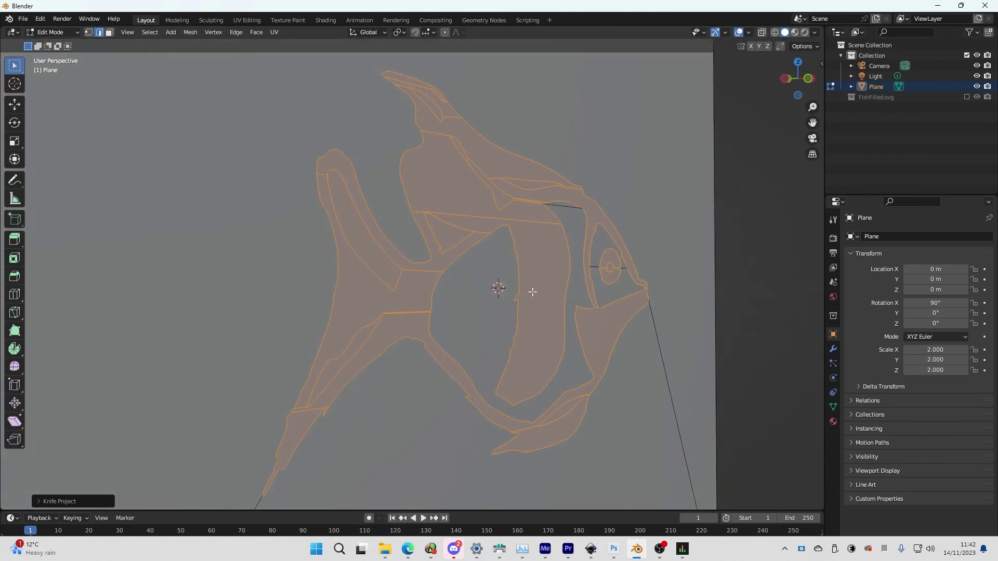
- In Face select, deselect the two fin faces, a small triangle and three thin slivers
click(109, 33)
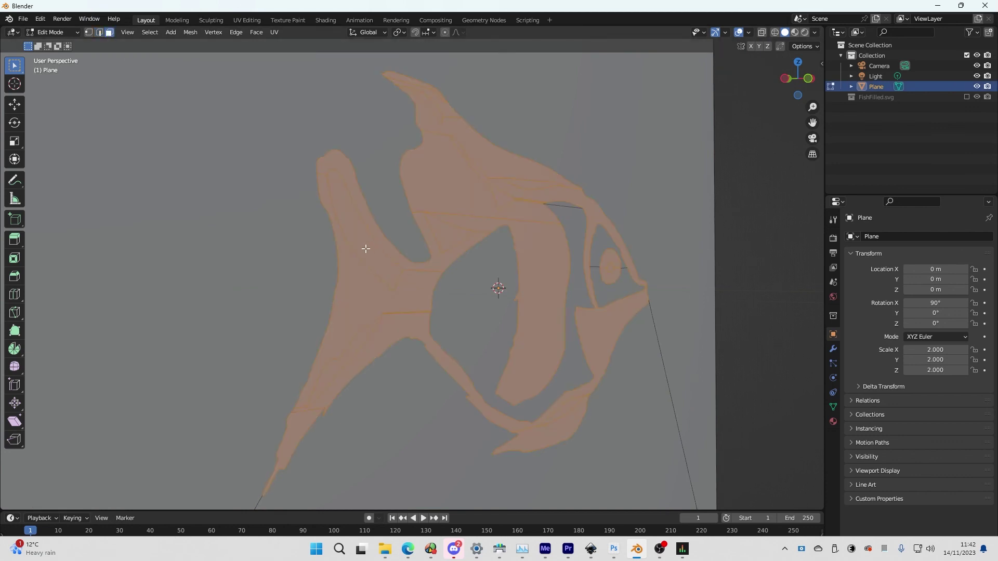
shift+click(366, 248)
shift+click(323, 379)
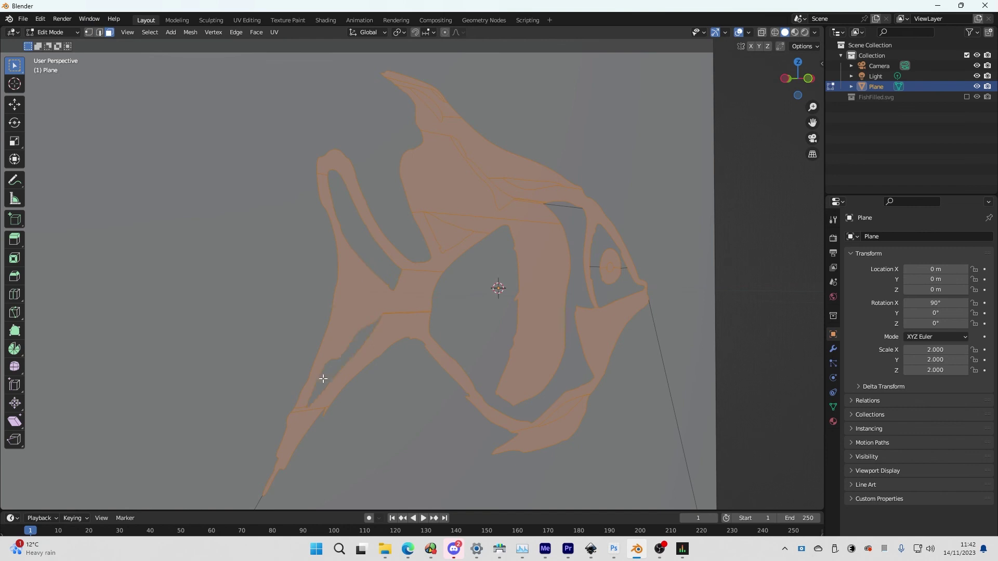
shift+click(447, 241)
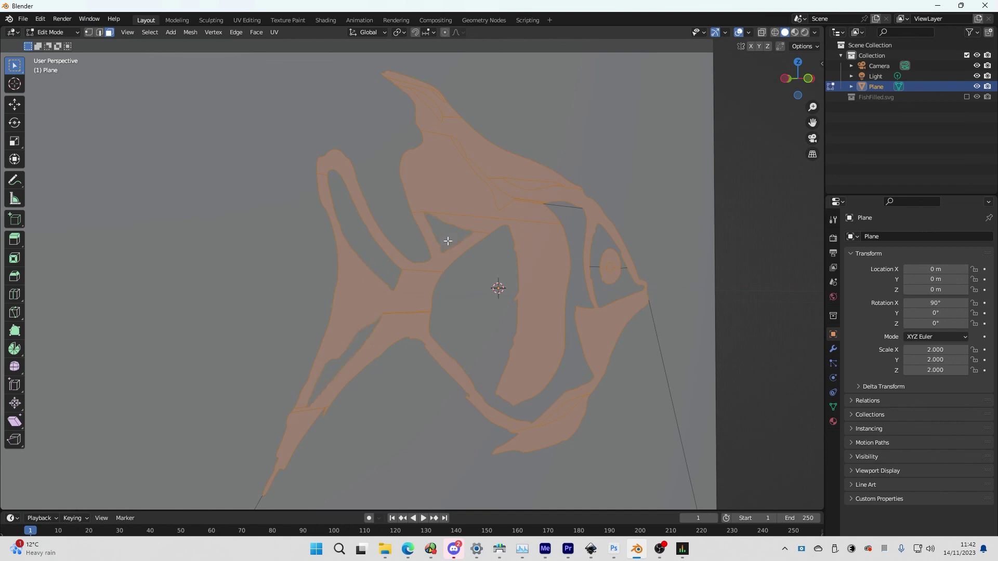
shift+click(502, 198)
shift+click(529, 186)
shift+click(432, 111)
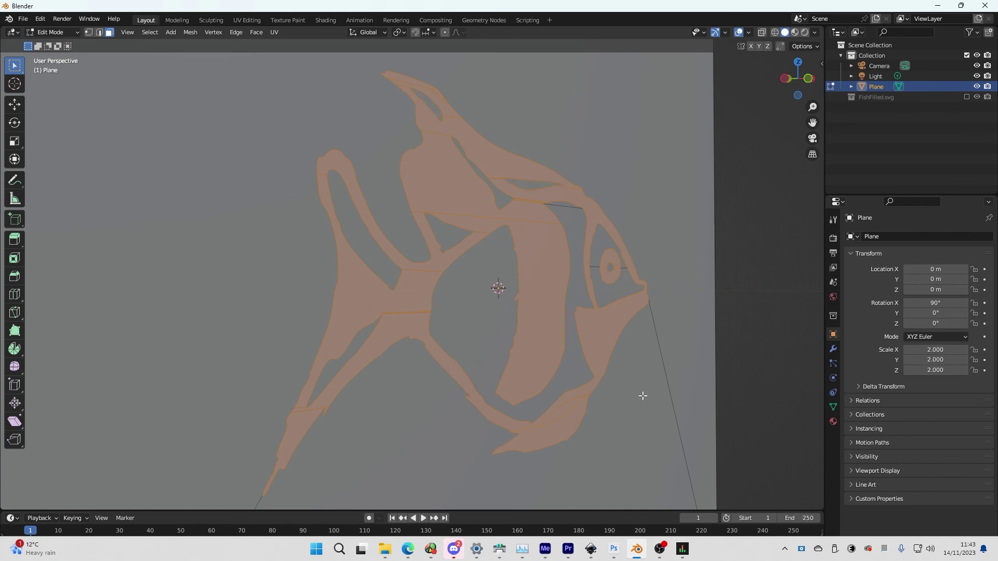
- Separate the remaining selected fish faces into a new object, Plane.001
middle_drag(568, 408, 612, 391)
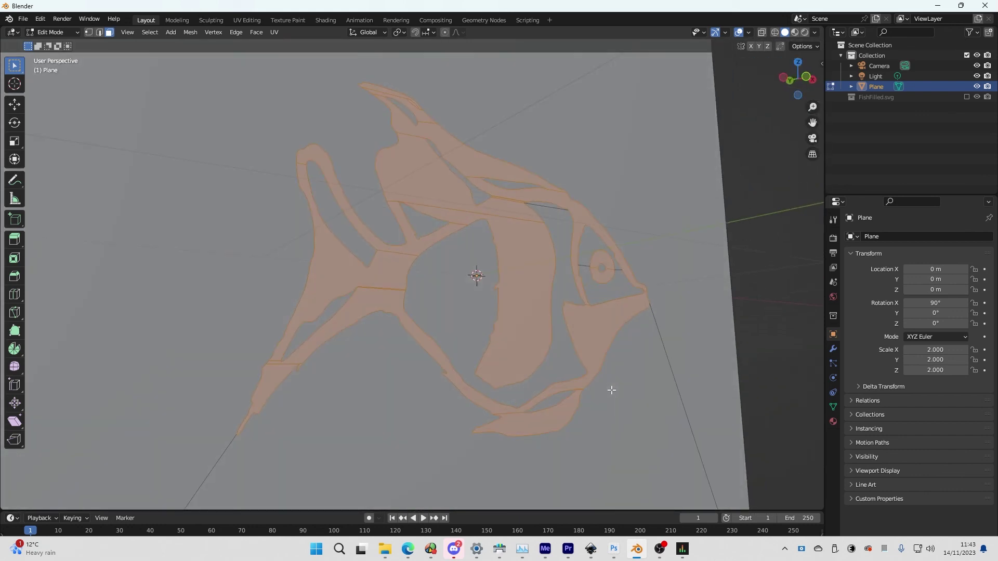
key(p)
click(356, 248)
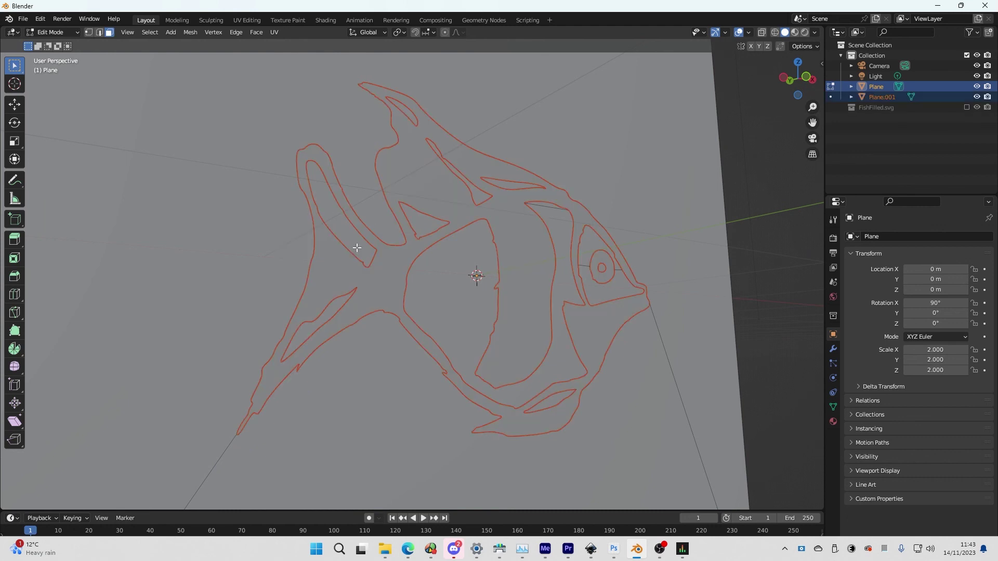
- Back in Object Mode, select only Plane.001 and enter its Edit Mode
click(52, 32)
click(52, 42)
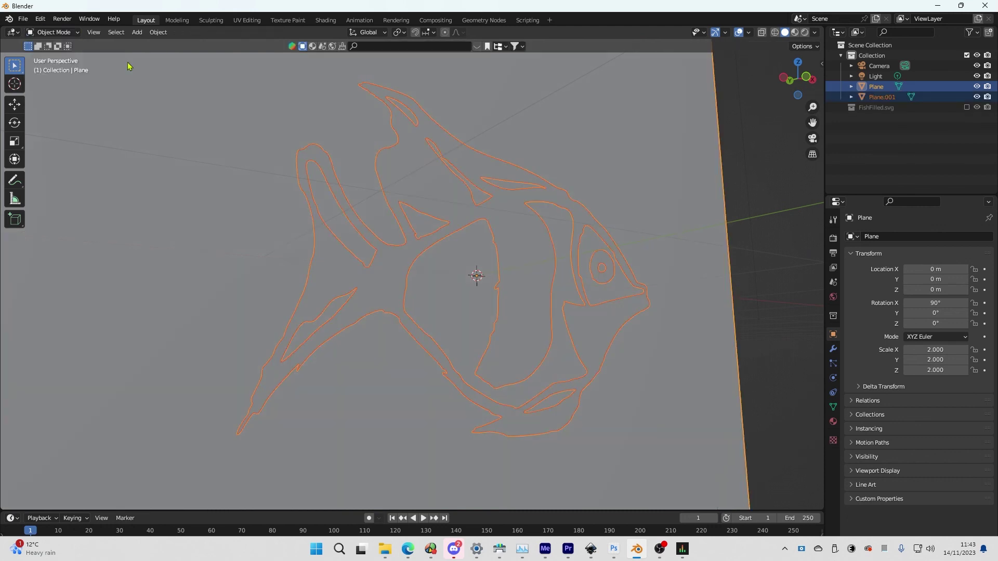
click(882, 98)
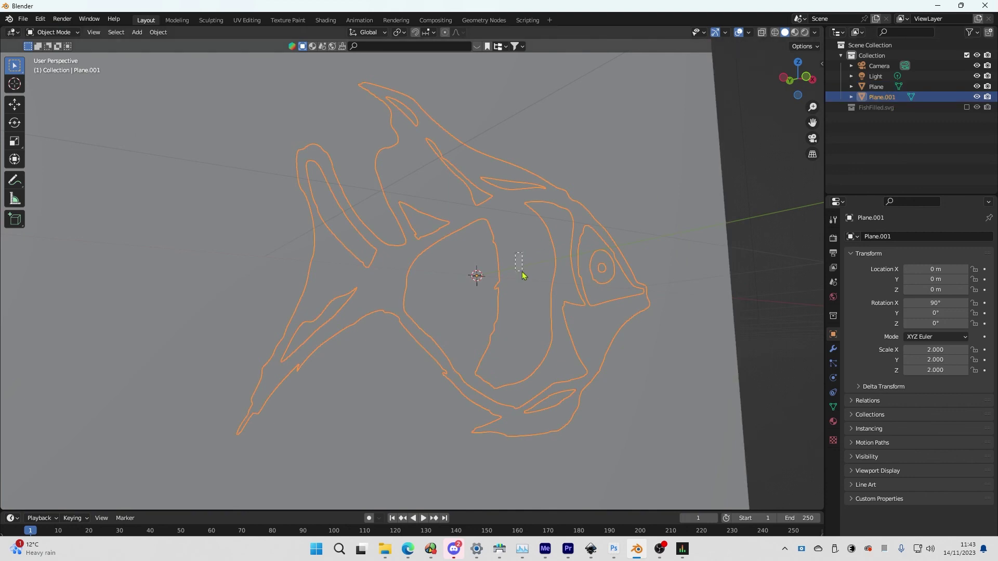
click(52, 32)
click(52, 55)
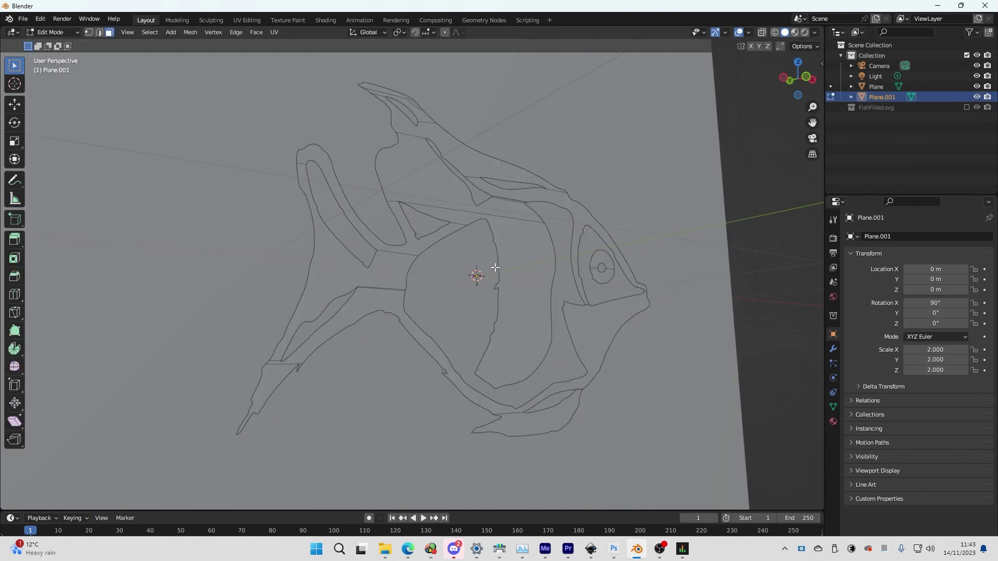
- Select all of Plane.001's fish faces and extrude them outward for depth
click(536, 251)
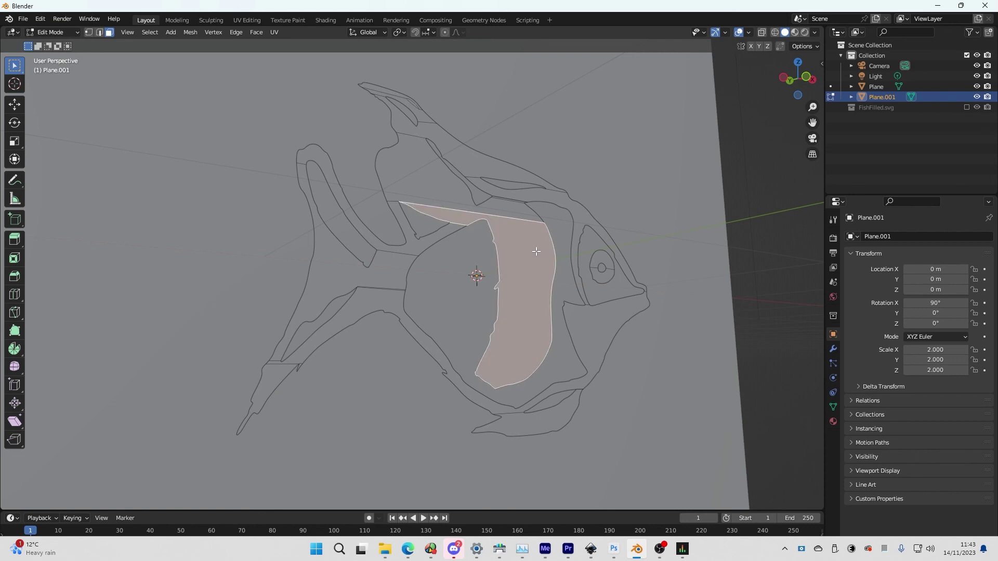
key(a)
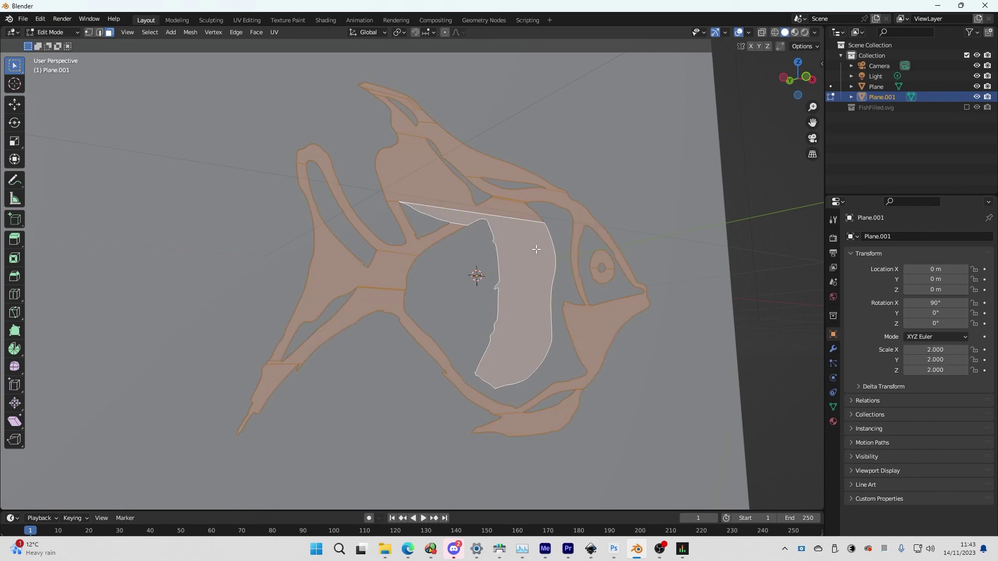
key(e)
click(545, 250)
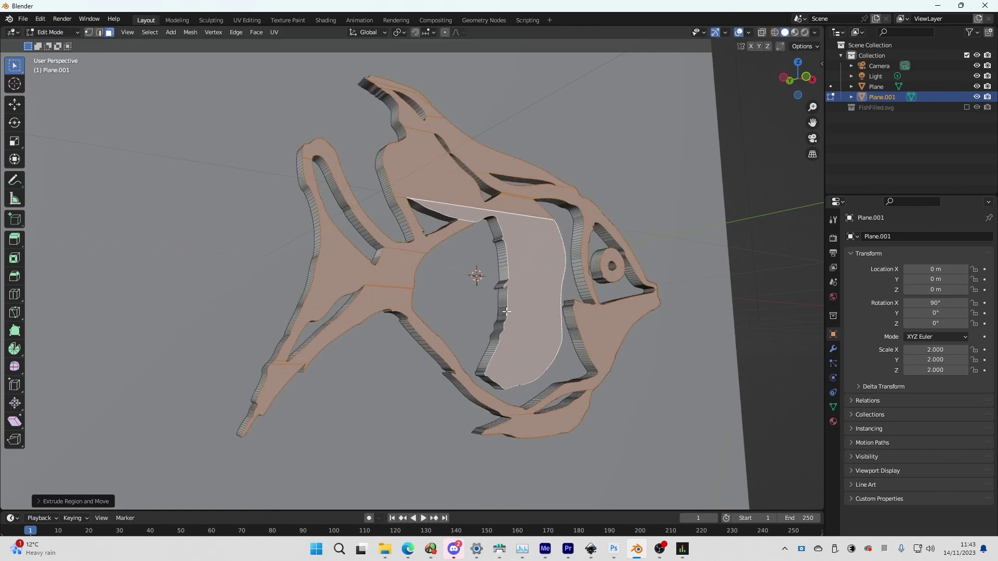
middle_drag(507, 311, 478, 312)
key(alt+a)
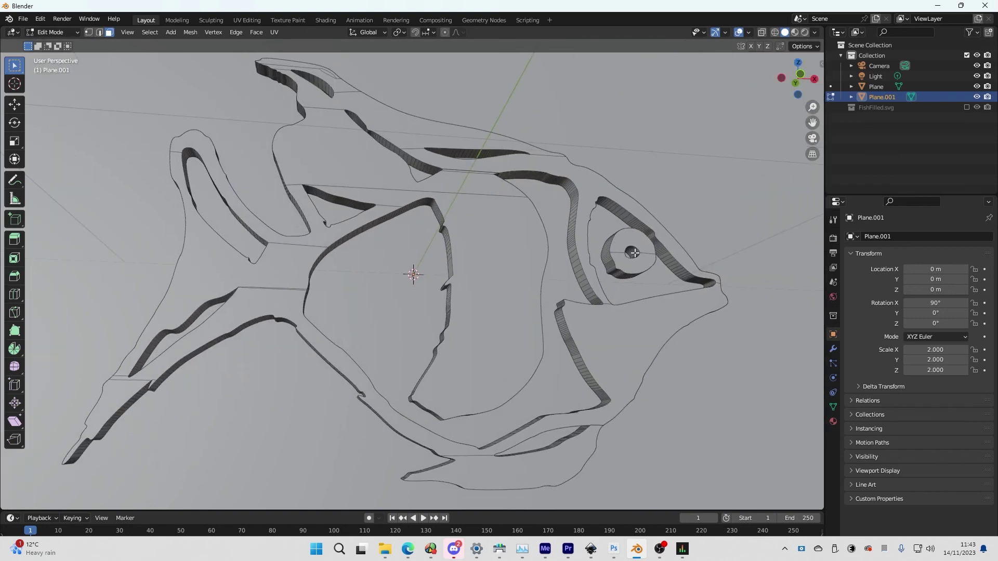
scroll(635, 253, down, 1)
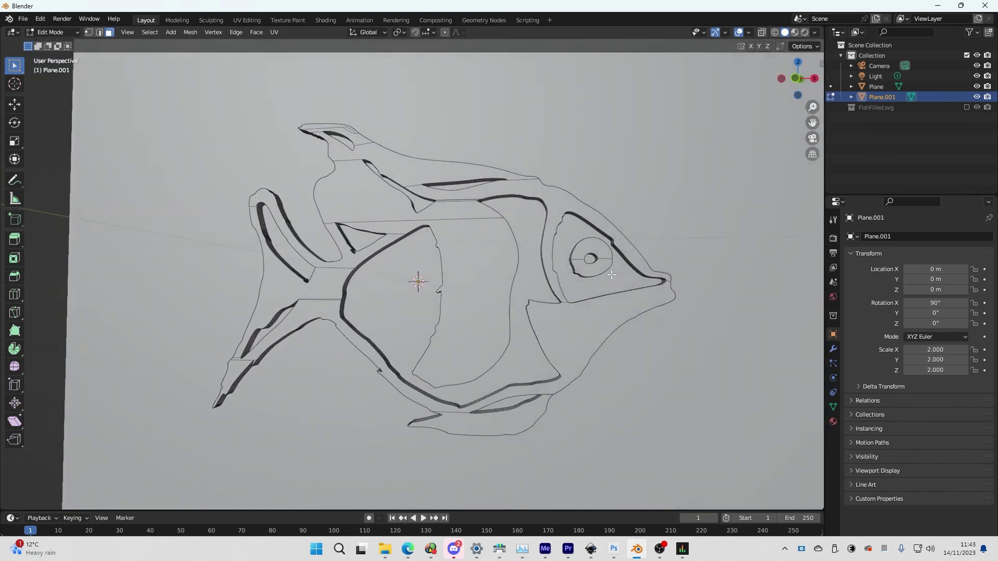